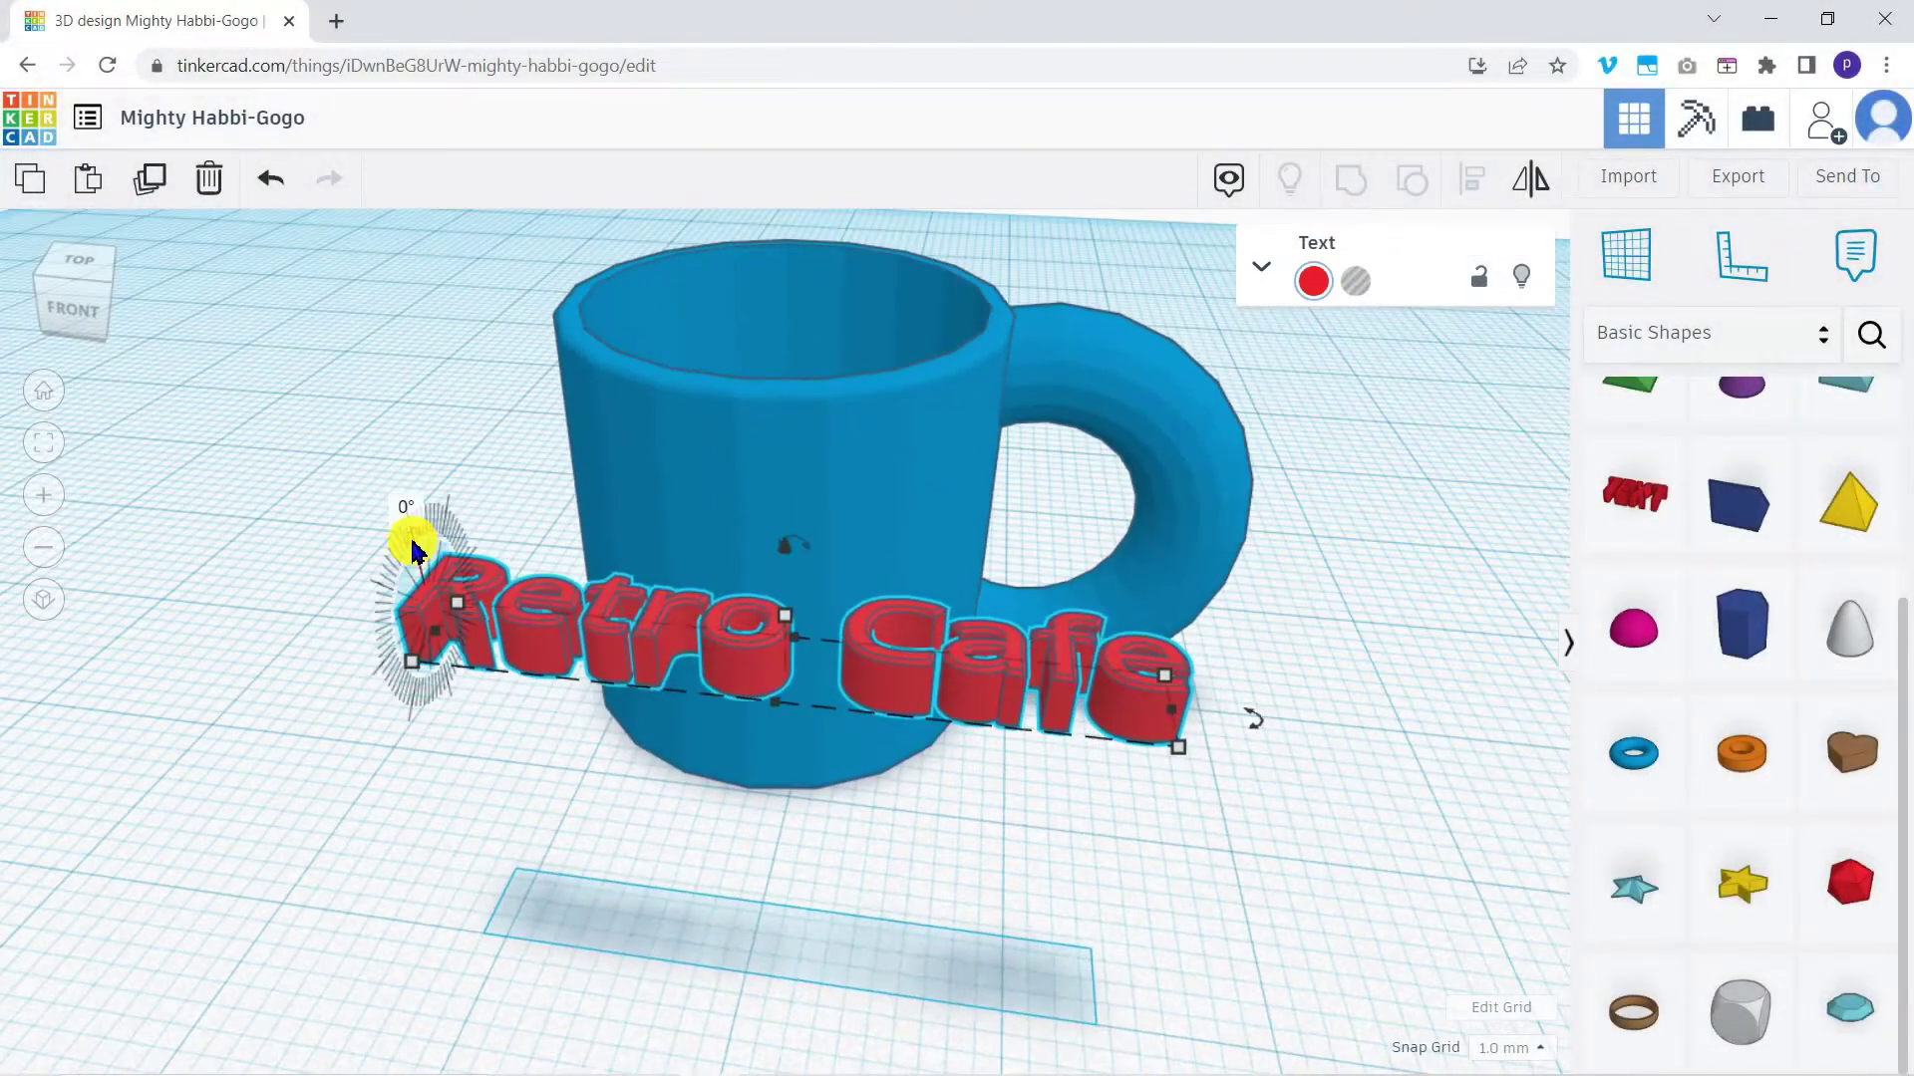
# Turn the red Retro Cafe text 90° upright with its rotation handle.
pyautogui.moveTo(413, 539); pyautogui.dragTo(910, 640)
pyautogui.moveTo(910, 641); pyautogui.dragTo(619, 691, button='right')
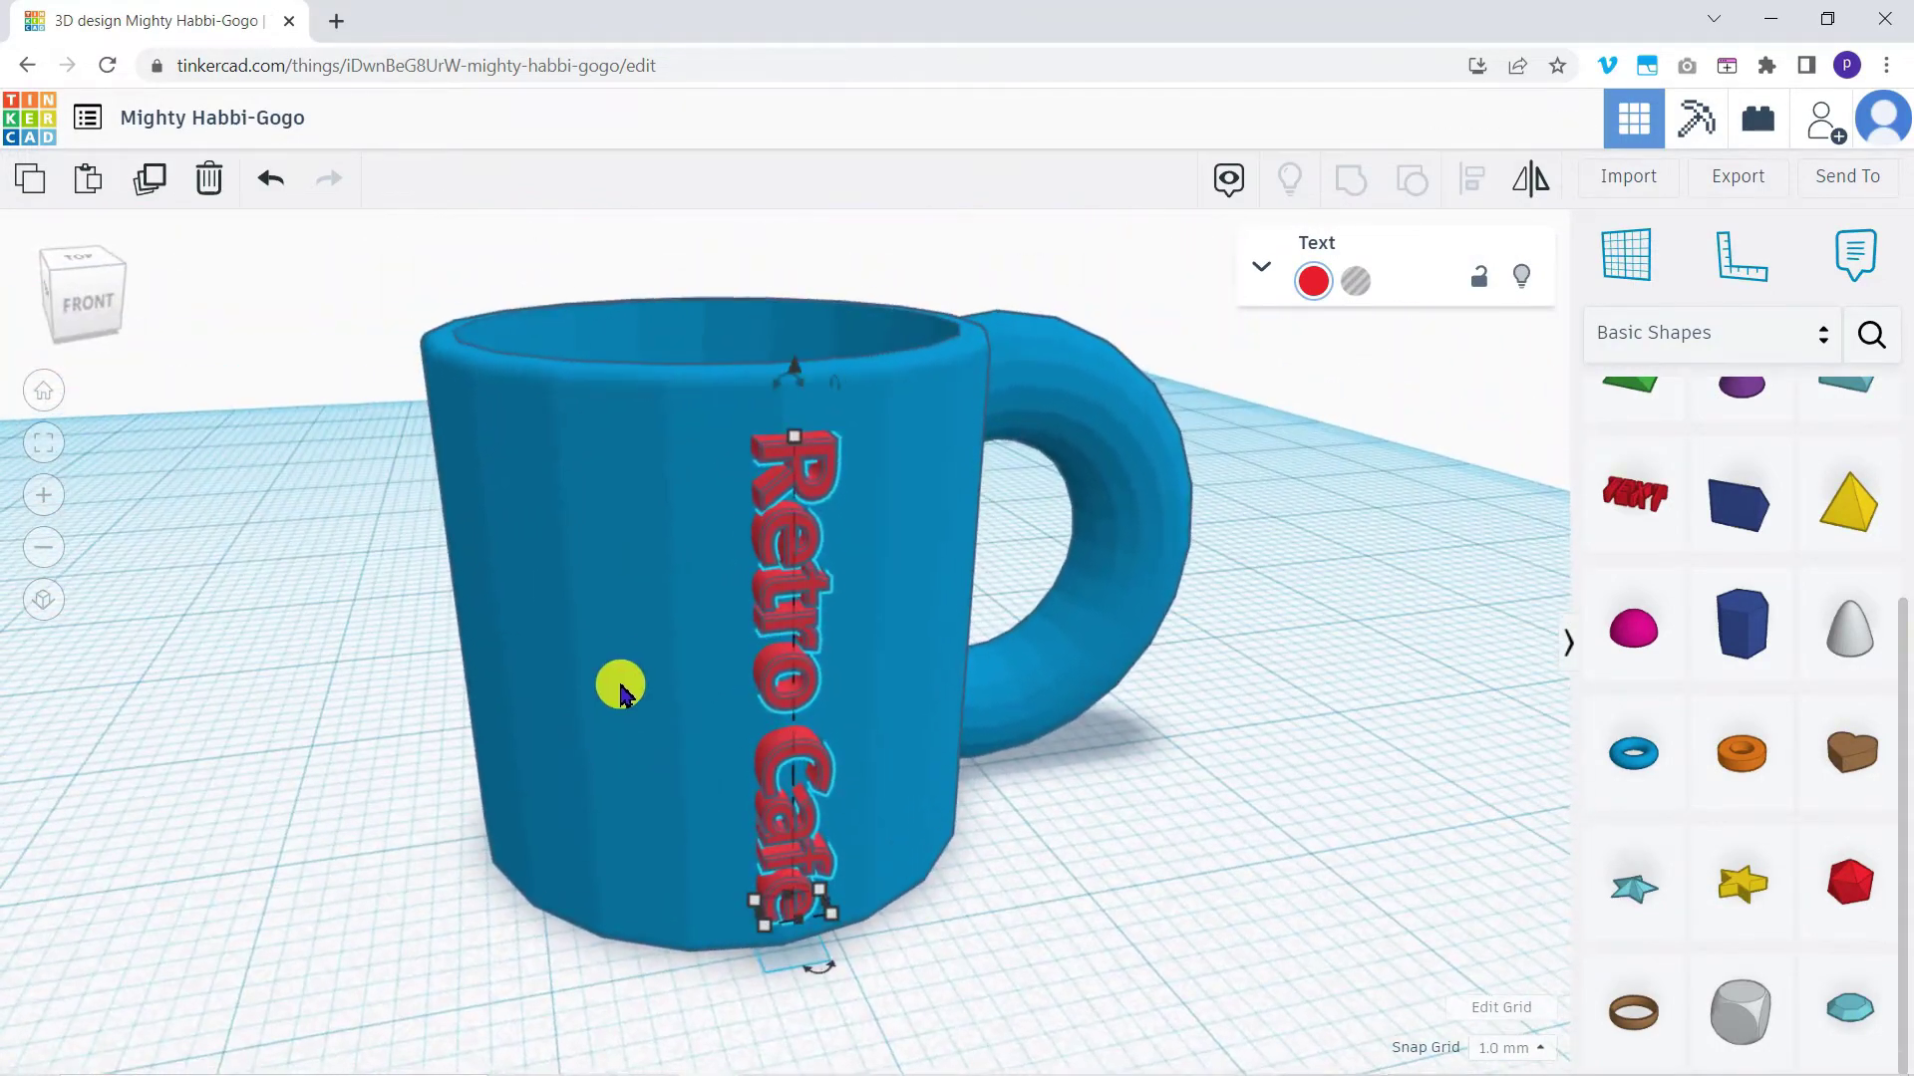
pyautogui.scroll(3, 608, 638)
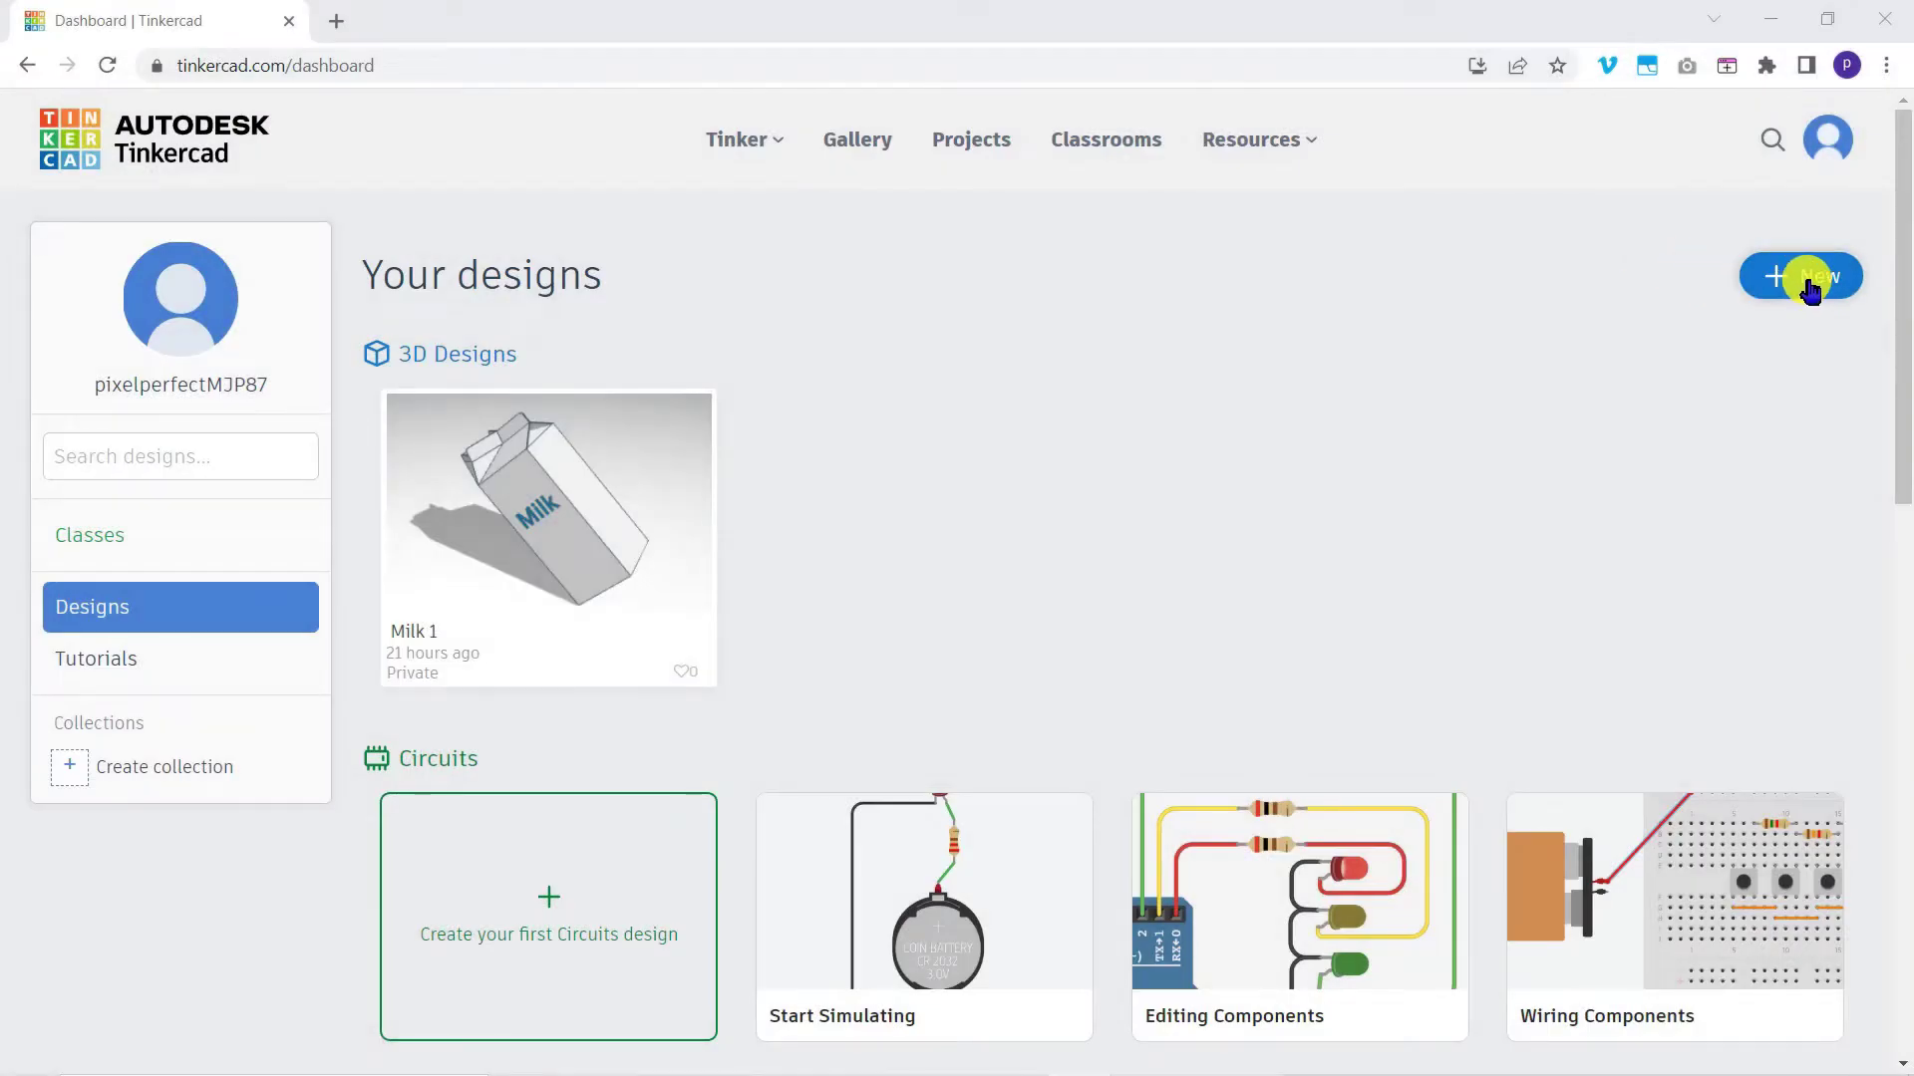
# Create a new 3D design from the dashboard's New menu.
pyautogui.click(1809, 284)
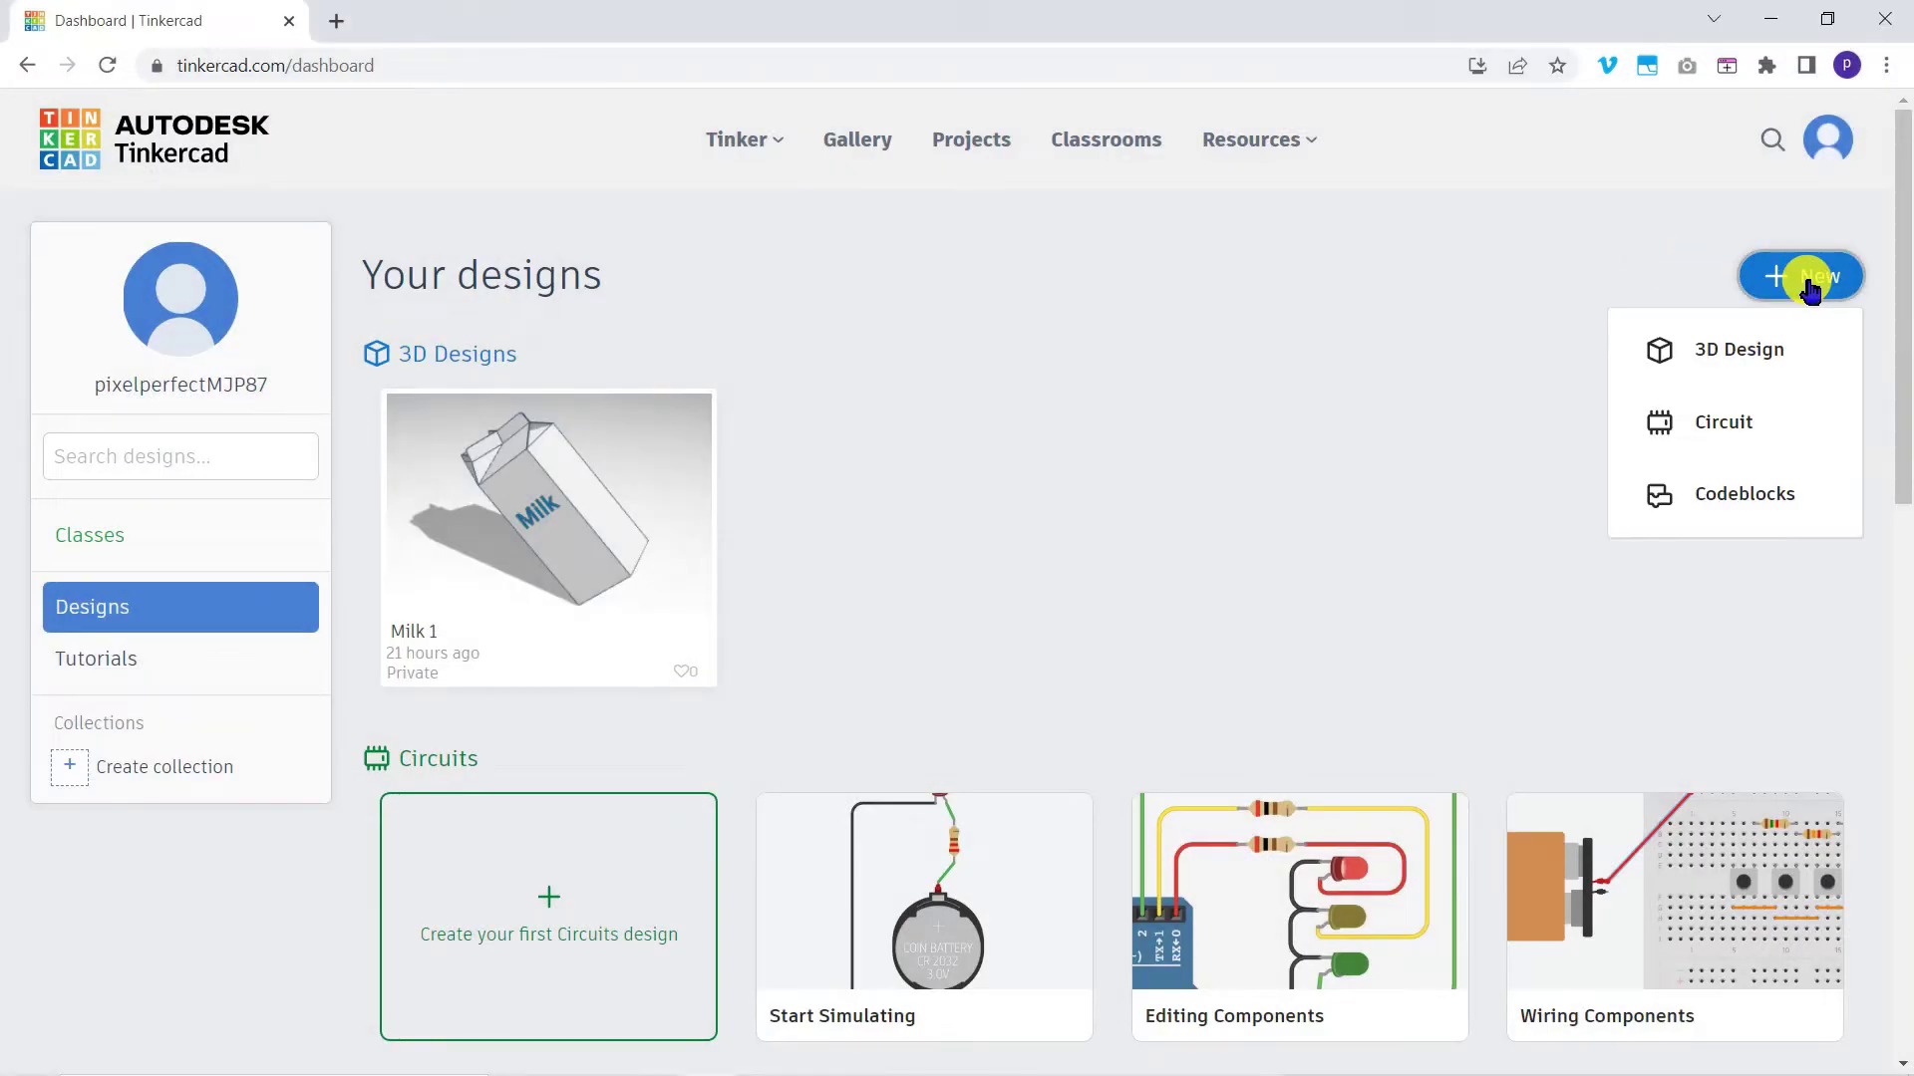
pyautogui.click(1783, 355)
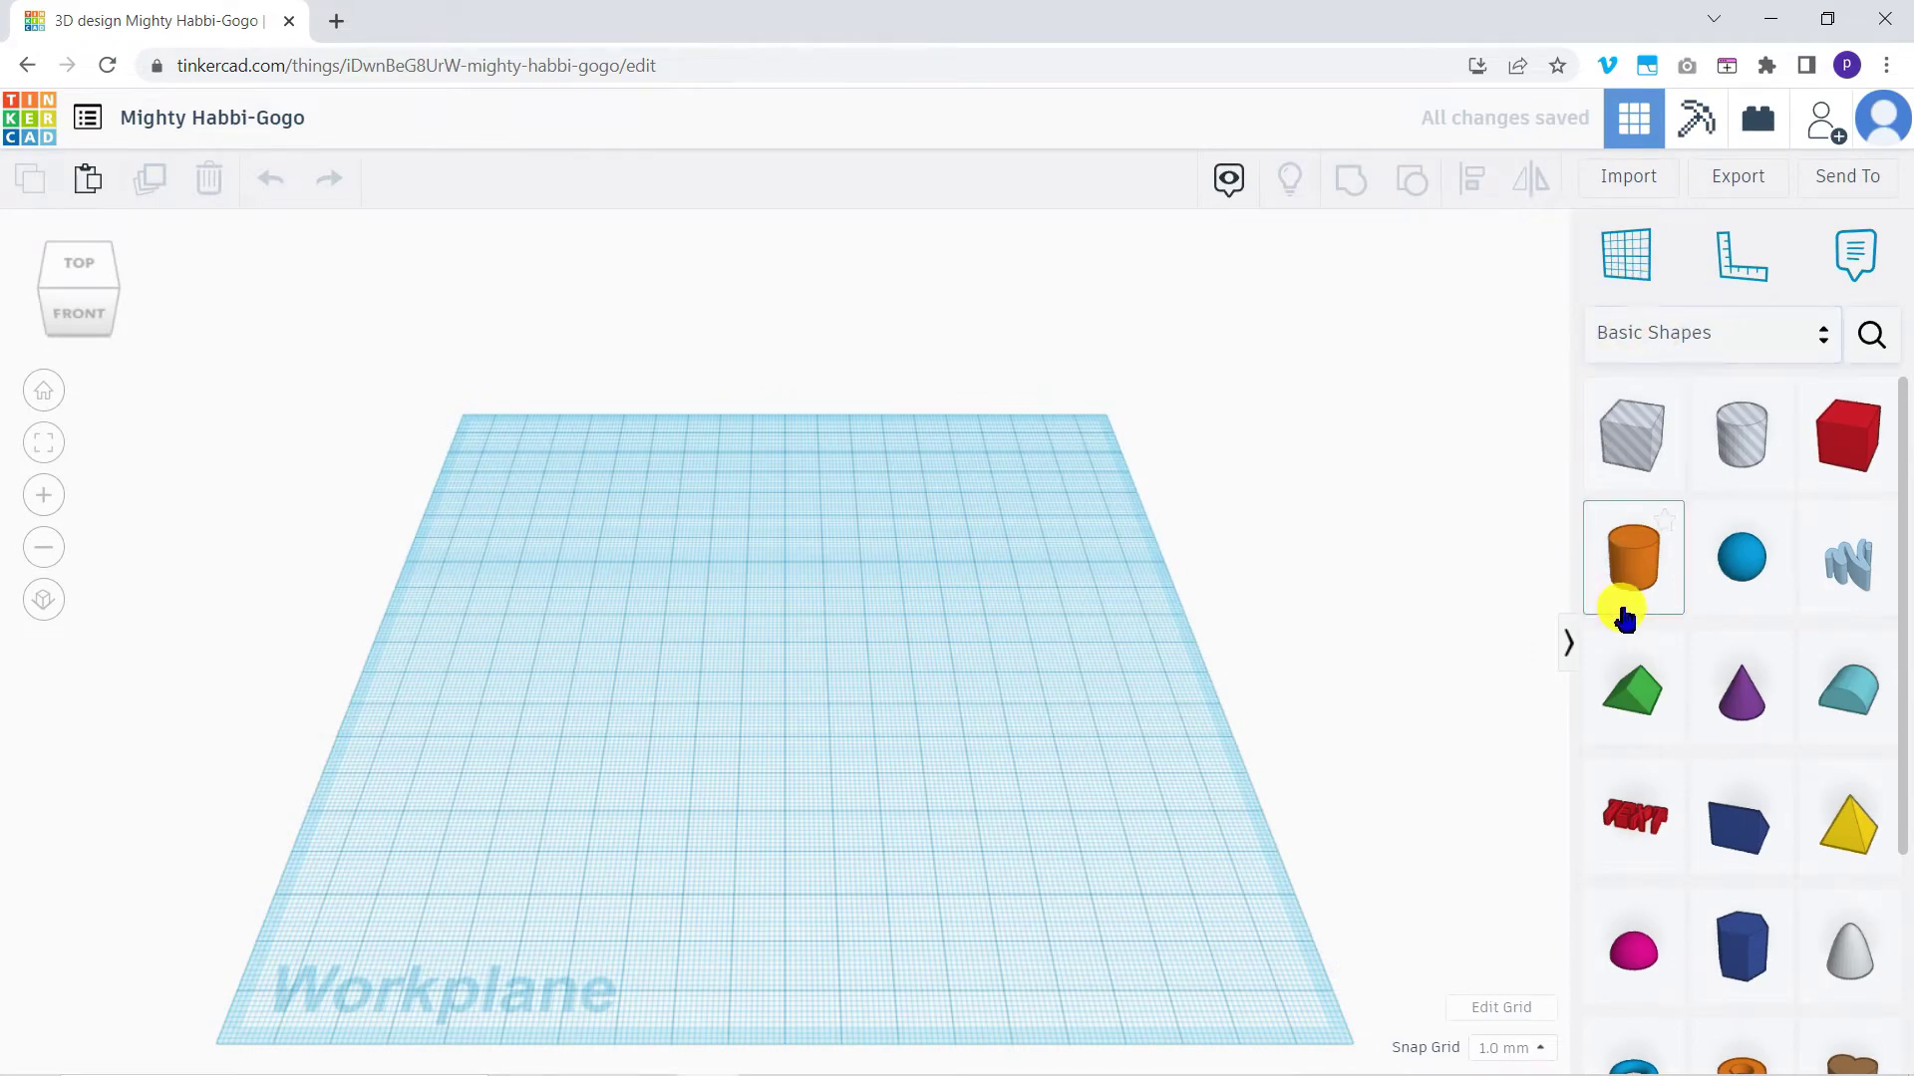
# Place a cylinder on the workplane and zoom to a level front view of it.
pyautogui.moveTo(1625, 616); pyautogui.dragTo(863, 648)
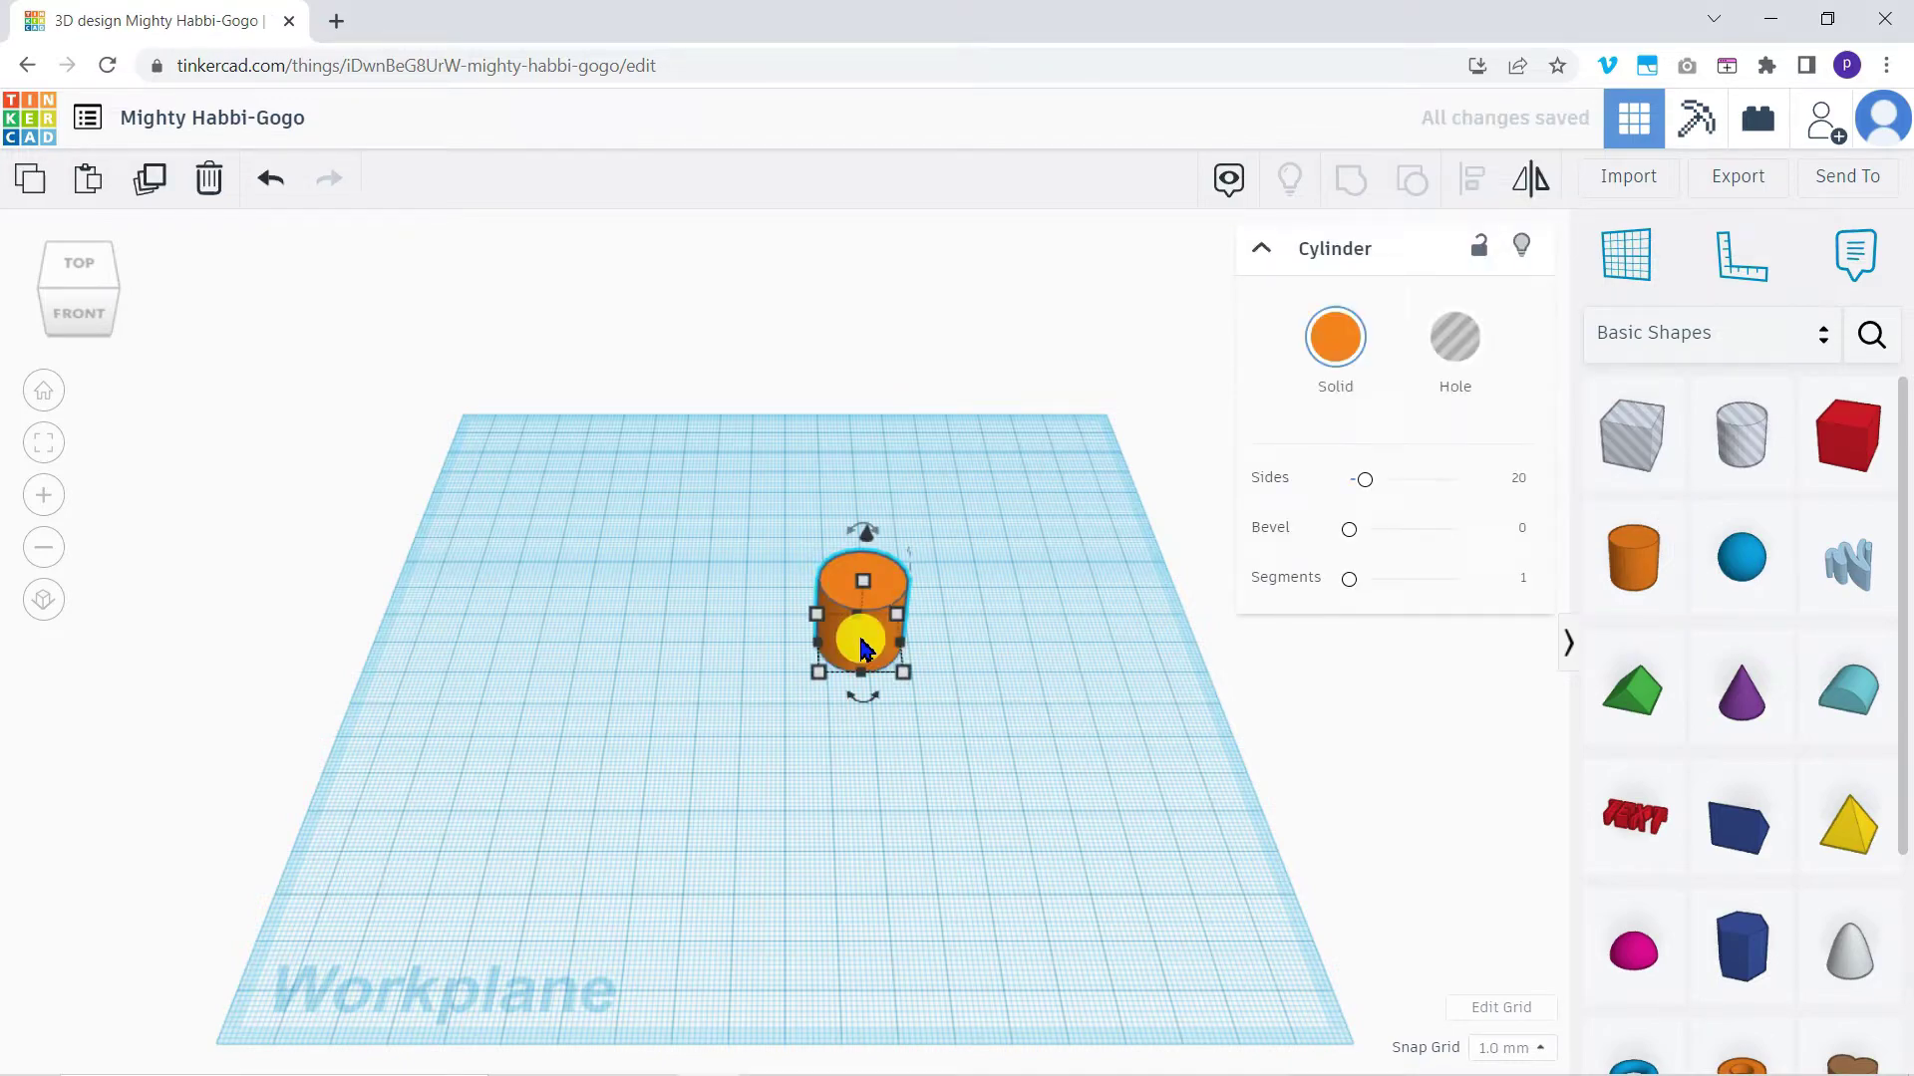
pyautogui.press('f')
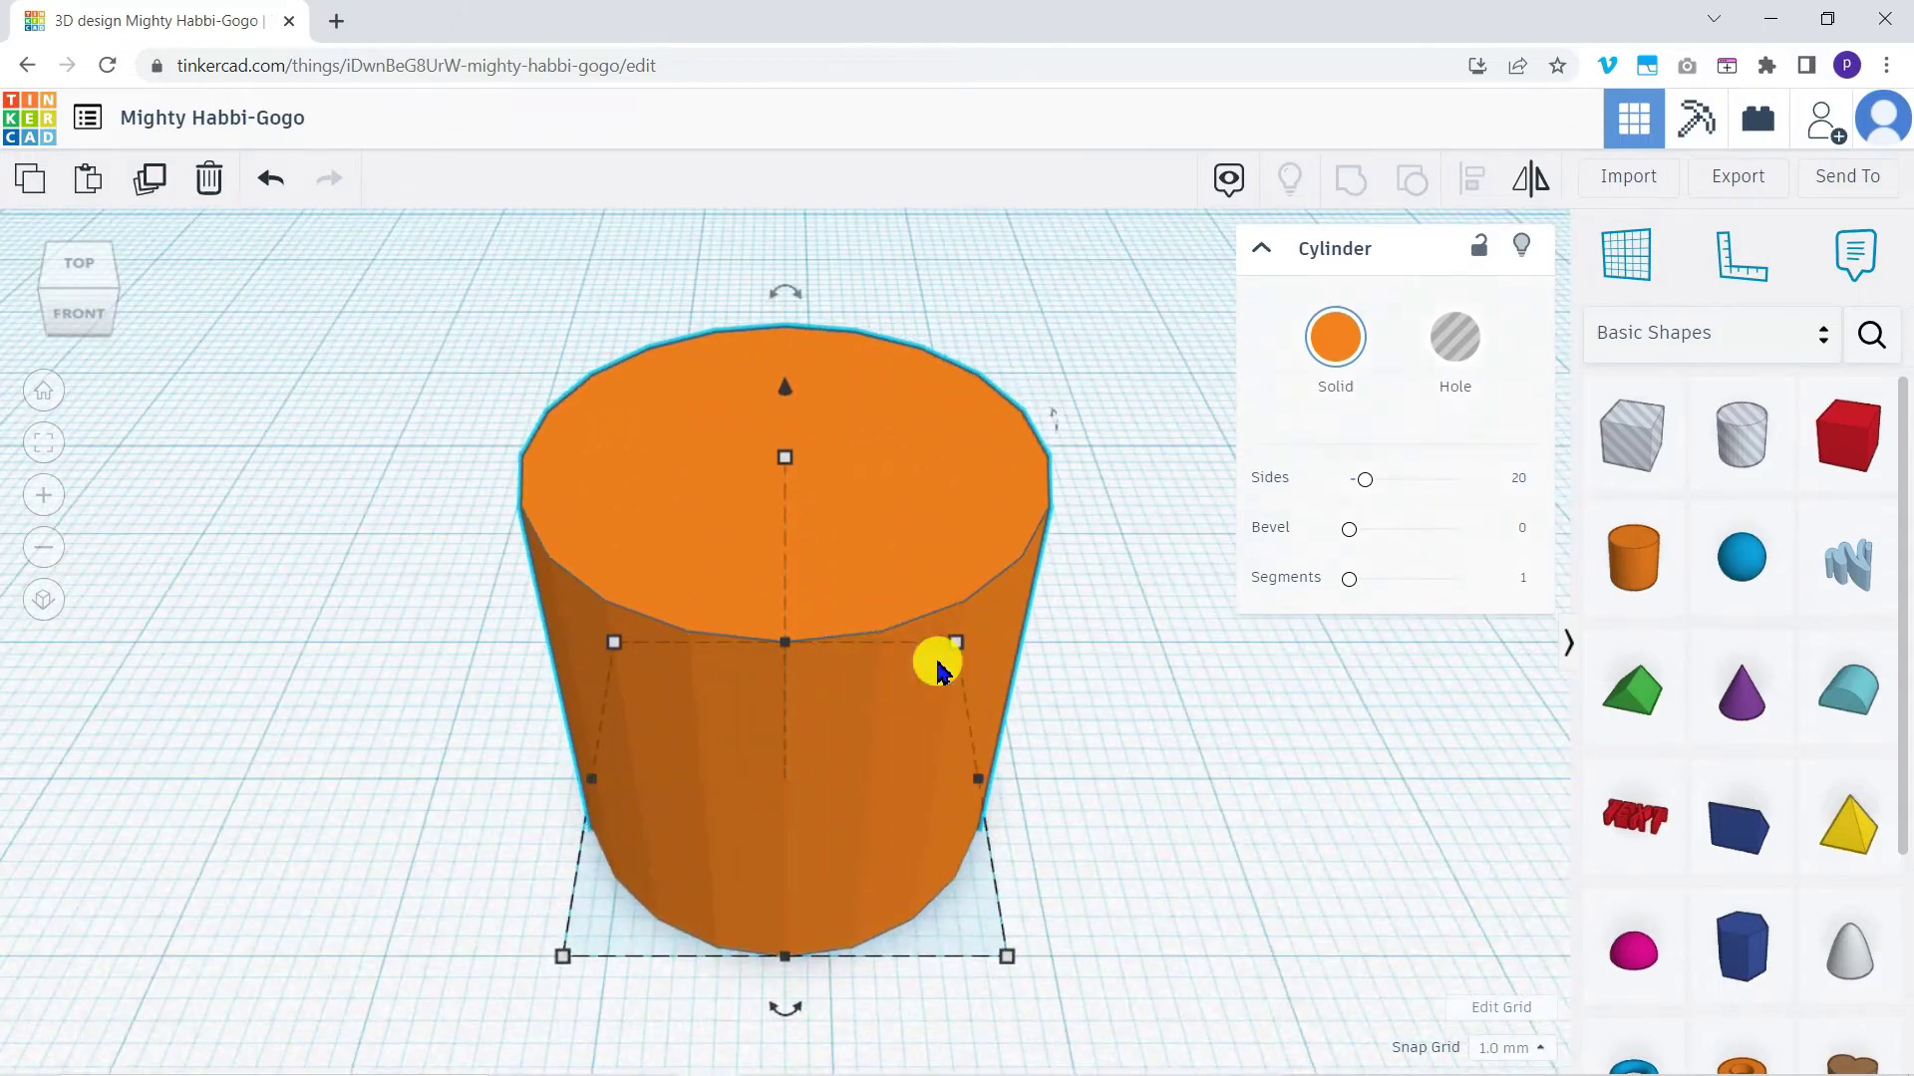
pyautogui.moveTo(931, 662); pyautogui.dragTo(852, 600, button='right')
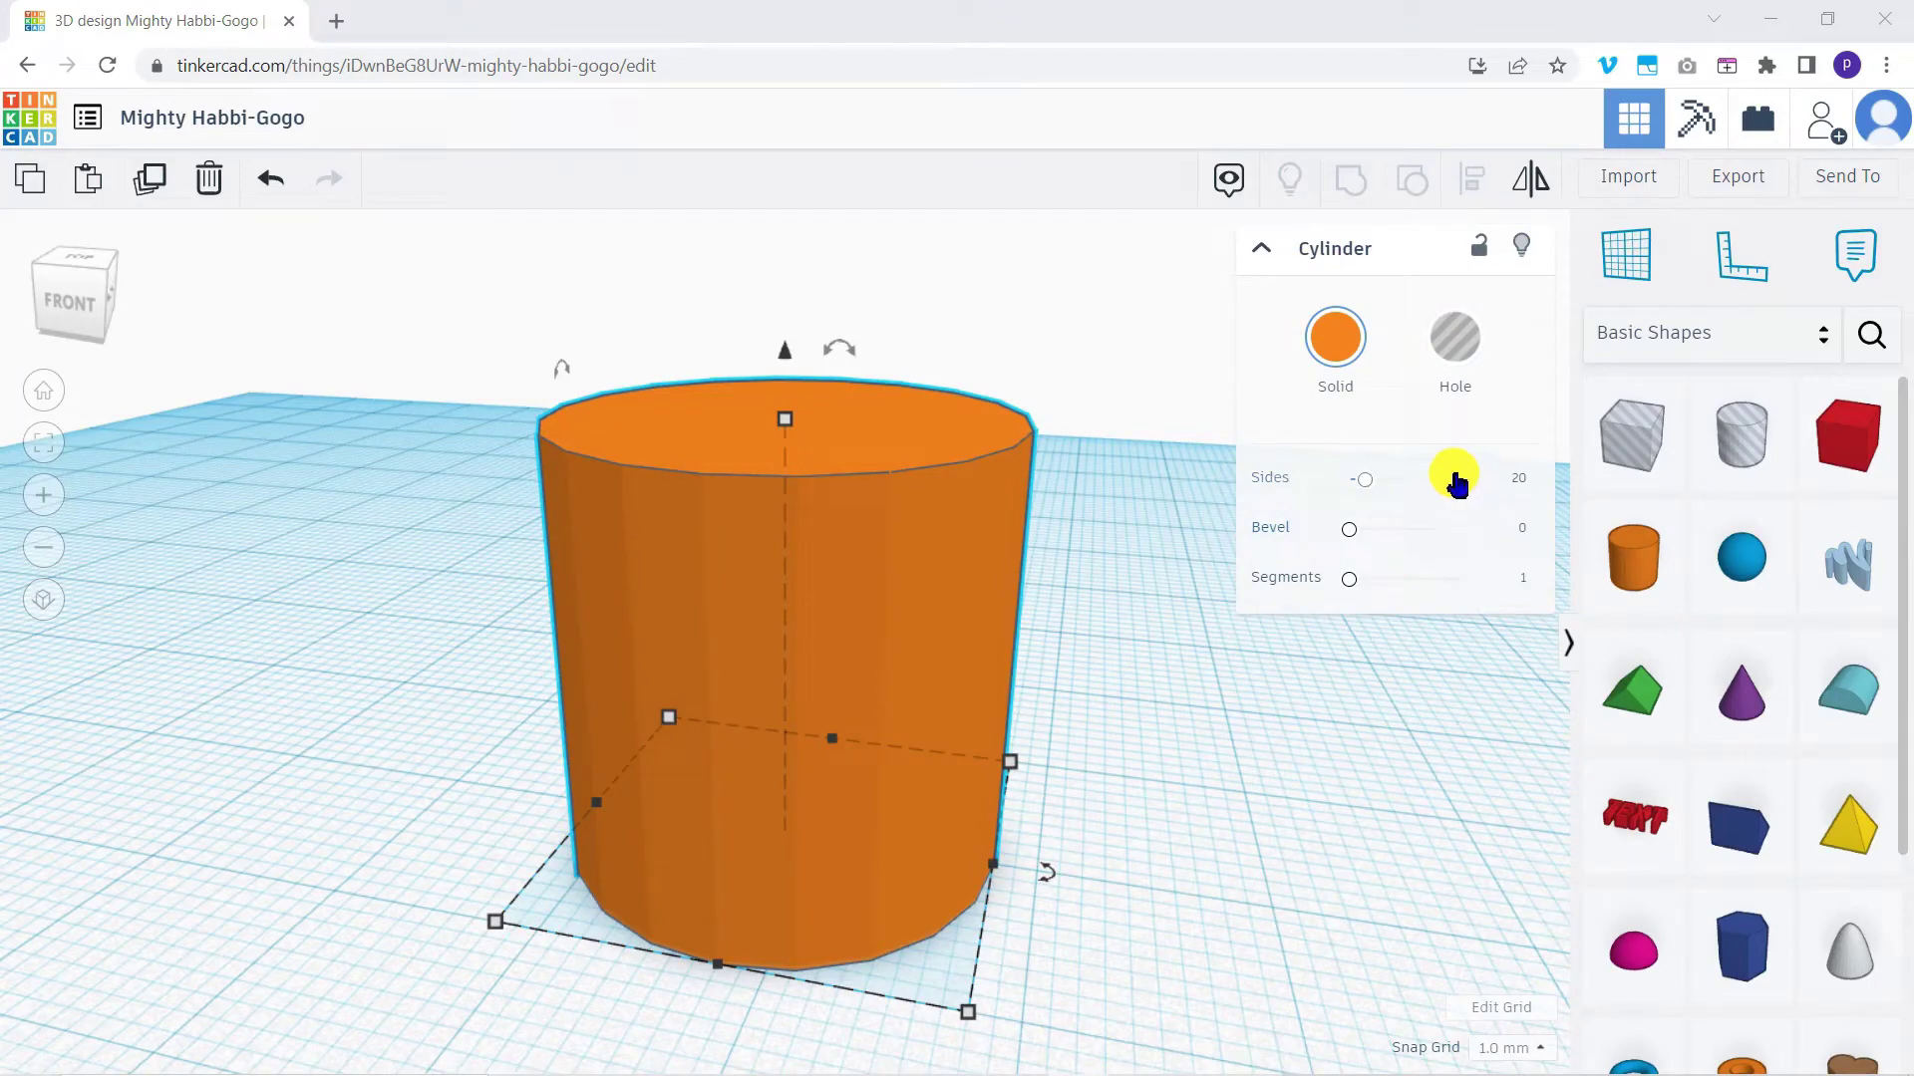
# Colour the cylinder green and raise its sides to 19.
pyautogui.click(1347, 359)
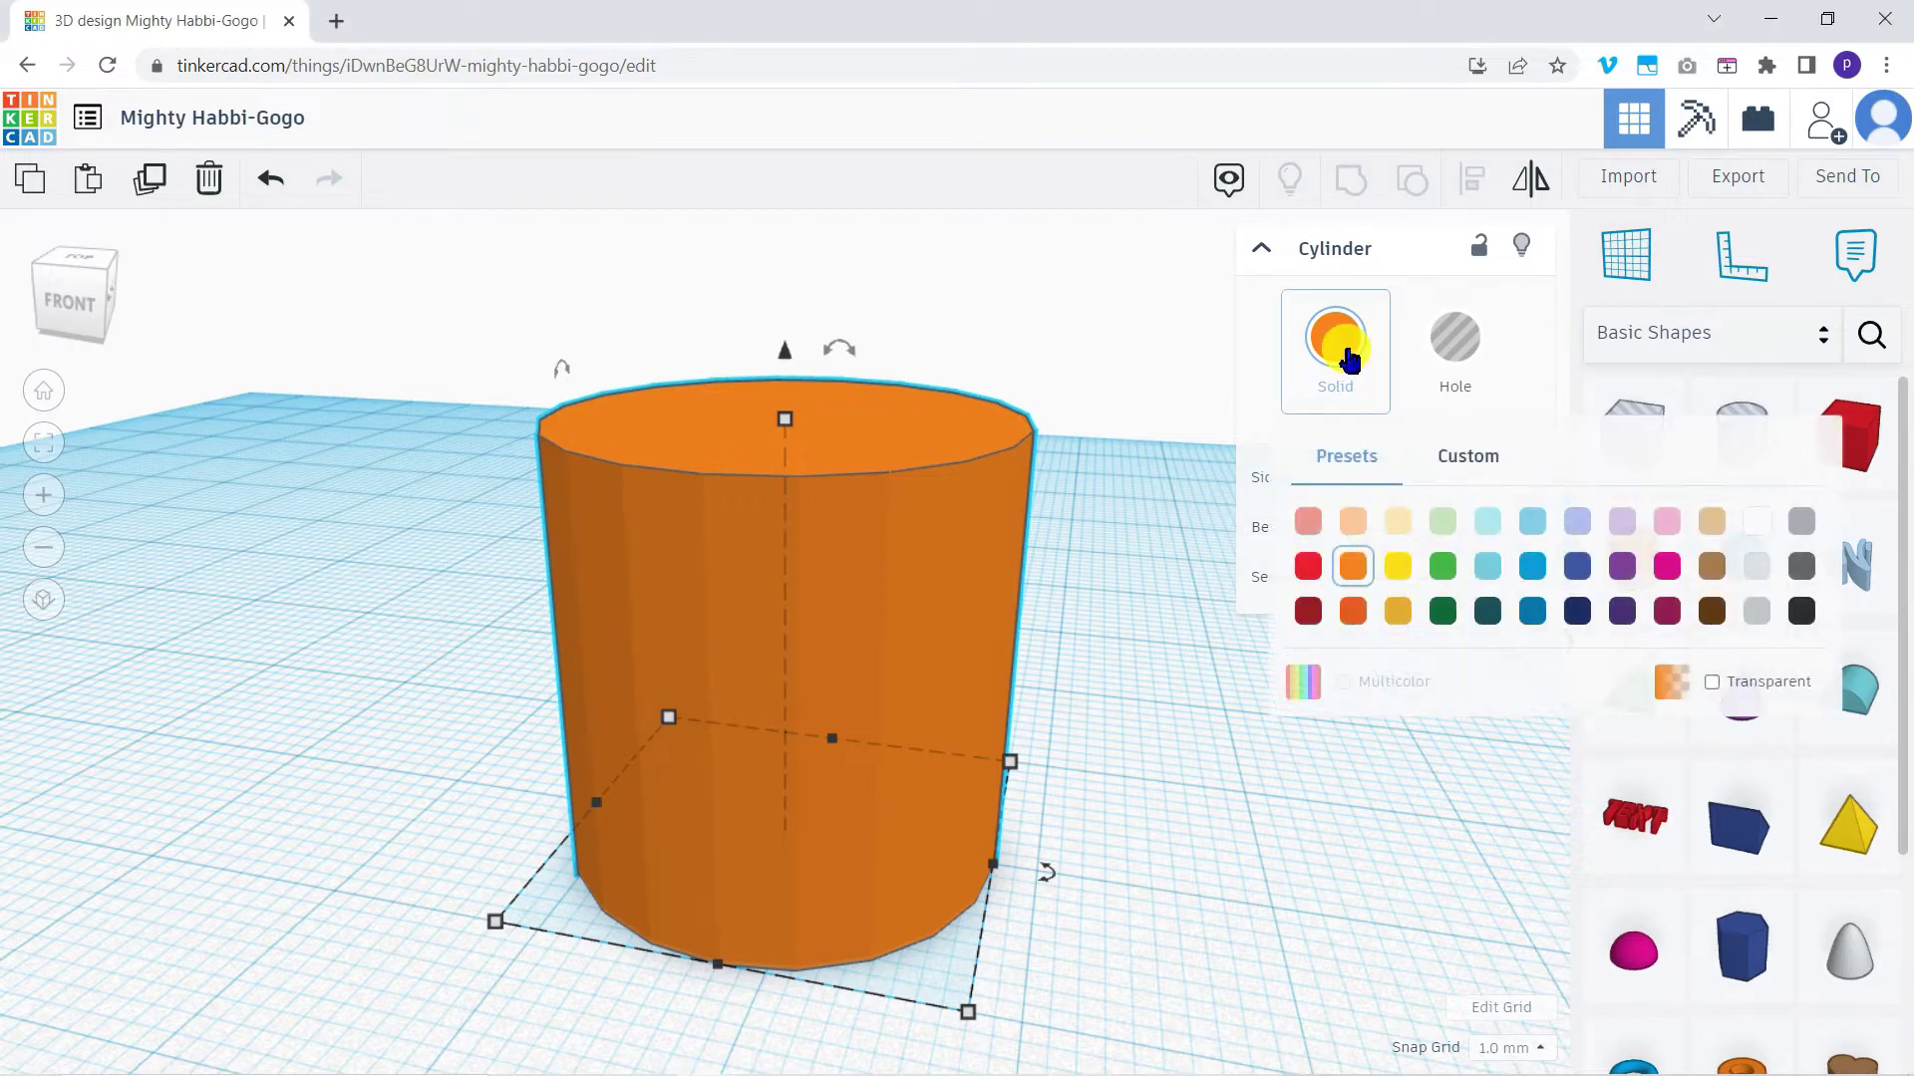
pyautogui.click(1712, 566)
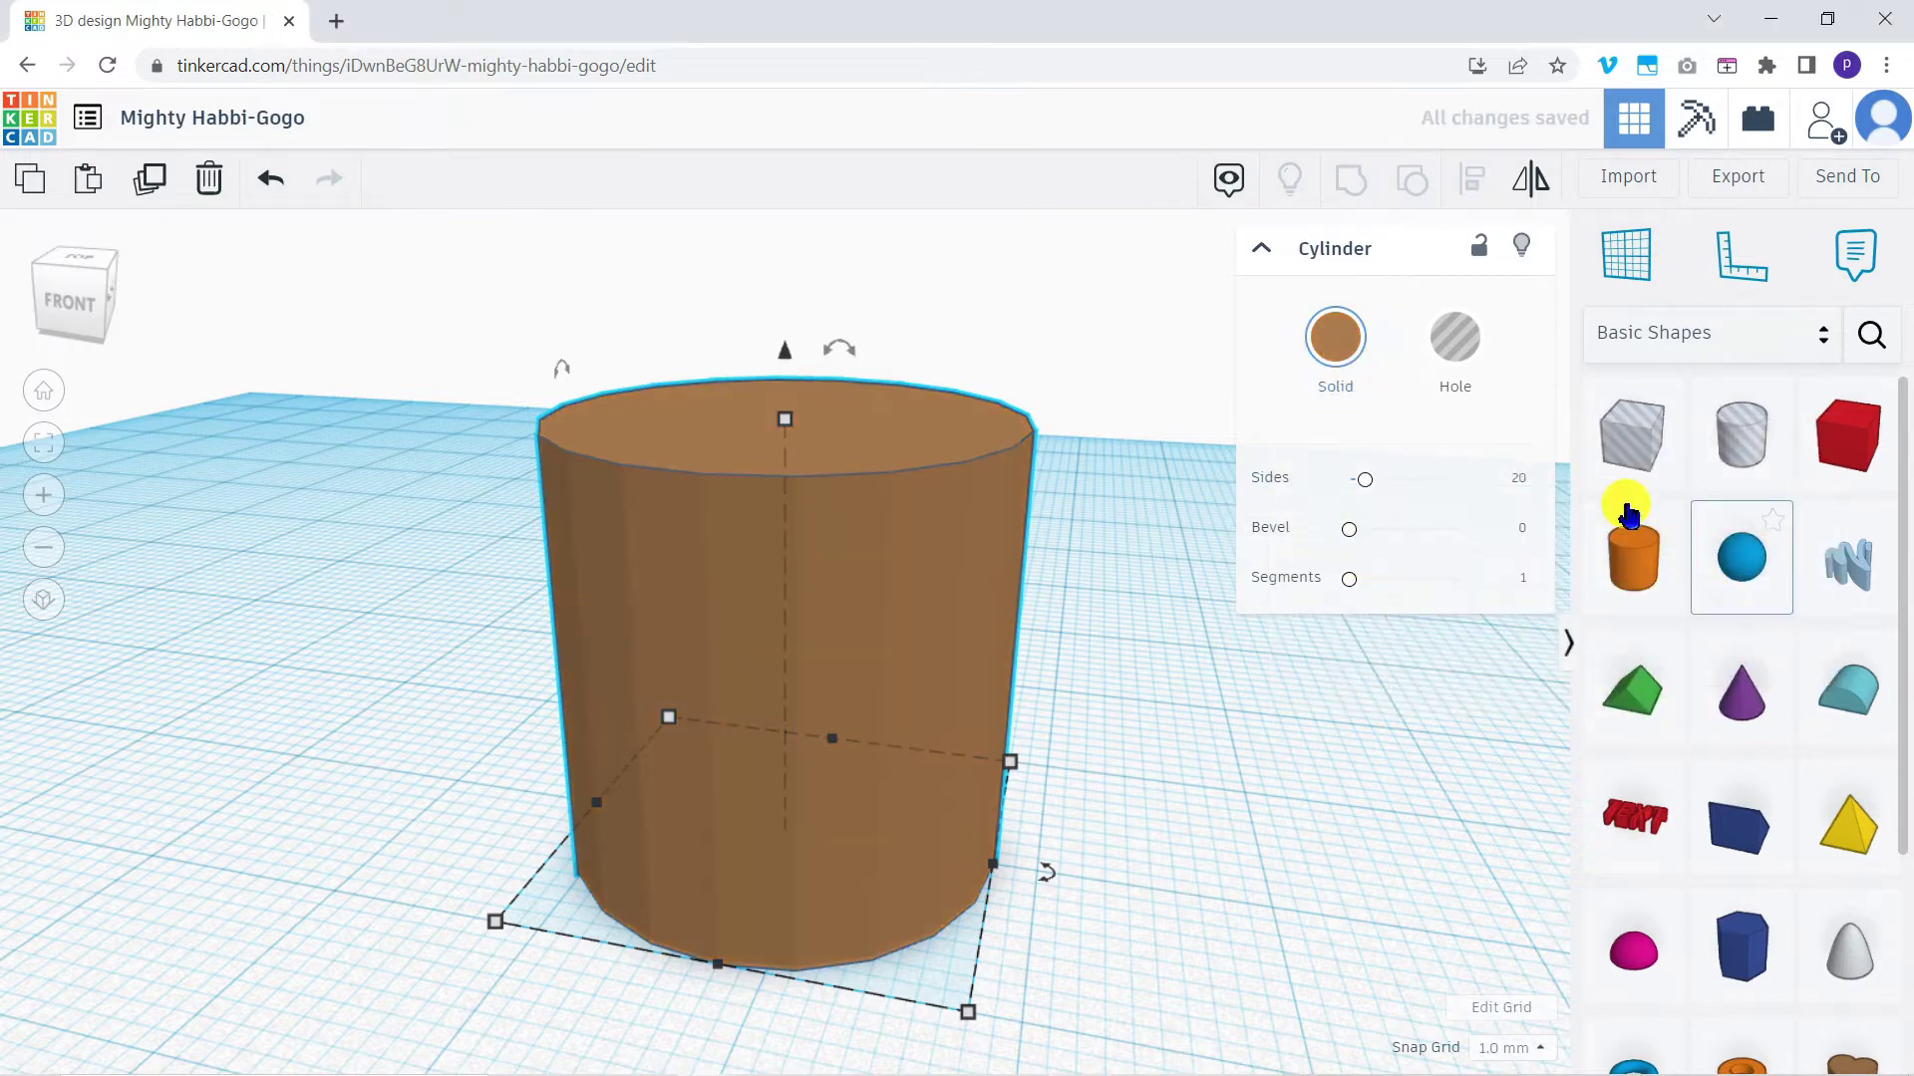
pyautogui.click(1337, 354)
pyautogui.click(1443, 566)
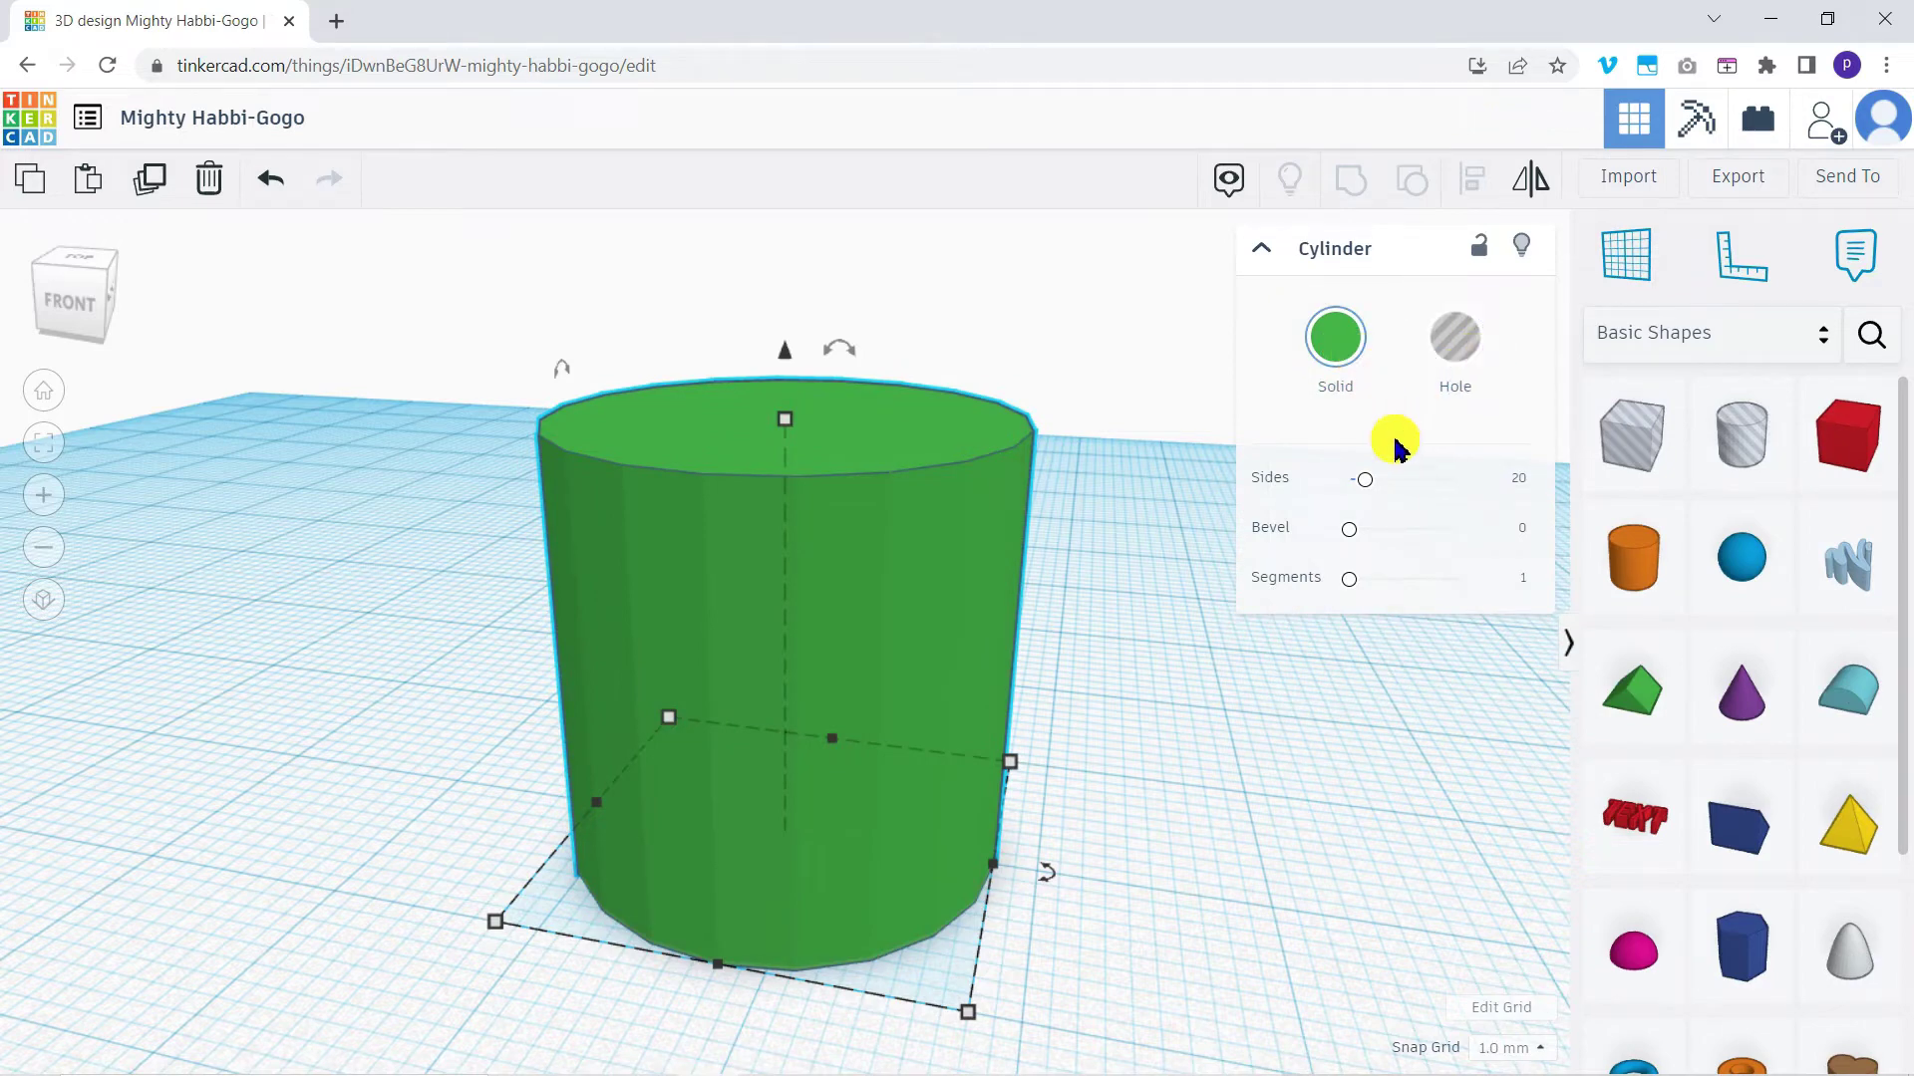
pyautogui.moveTo(1370, 487)
pyautogui.mouseDown()
pyautogui.moveTo(1455, 489)
pyautogui.moveTo(1349, 498)
pyautogui.moveTo(1367, 498)
pyautogui.mouseUp()
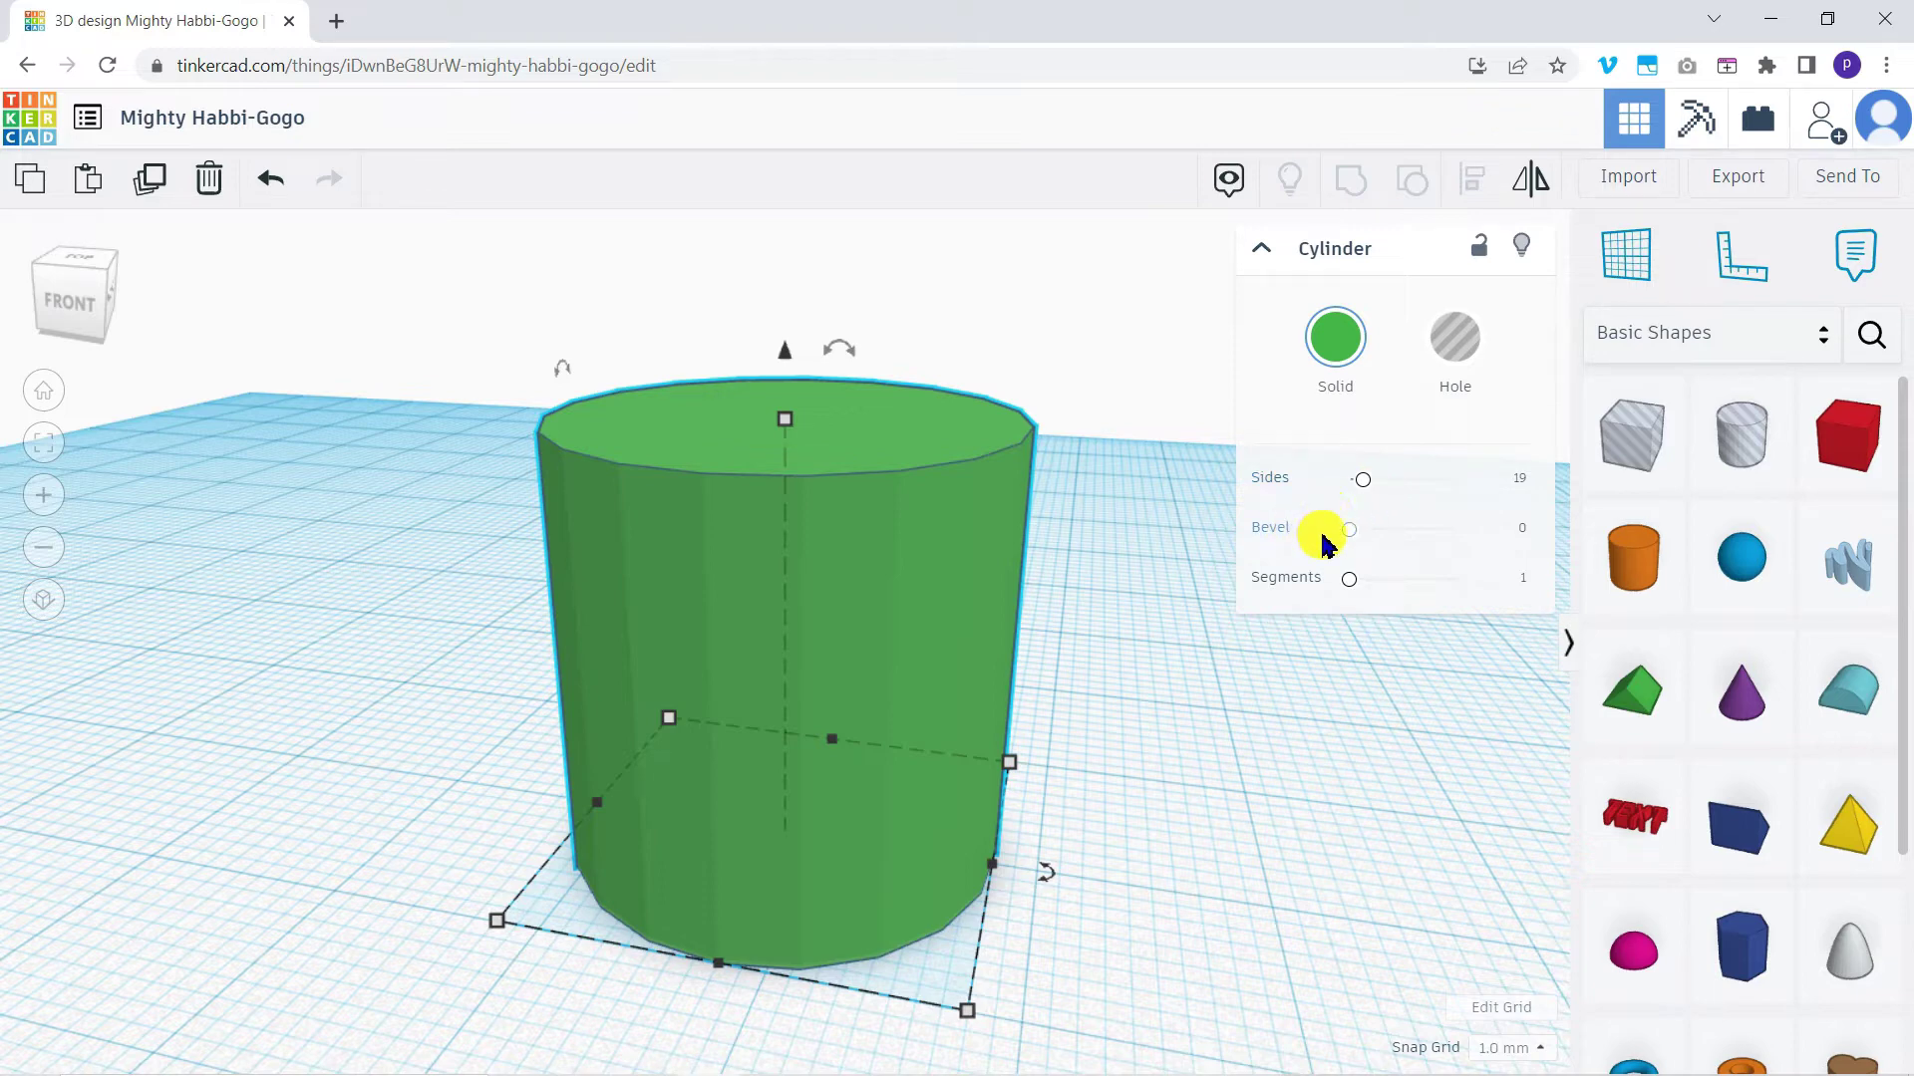
# Give the cylinder a 0.45 bevel with 5 segments.
pyautogui.moveTo(1351, 539)
pyautogui.mouseDown()
pyautogui.moveTo(1455, 533)
pyautogui.moveTo(1367, 534)
pyautogui.mouseUp()
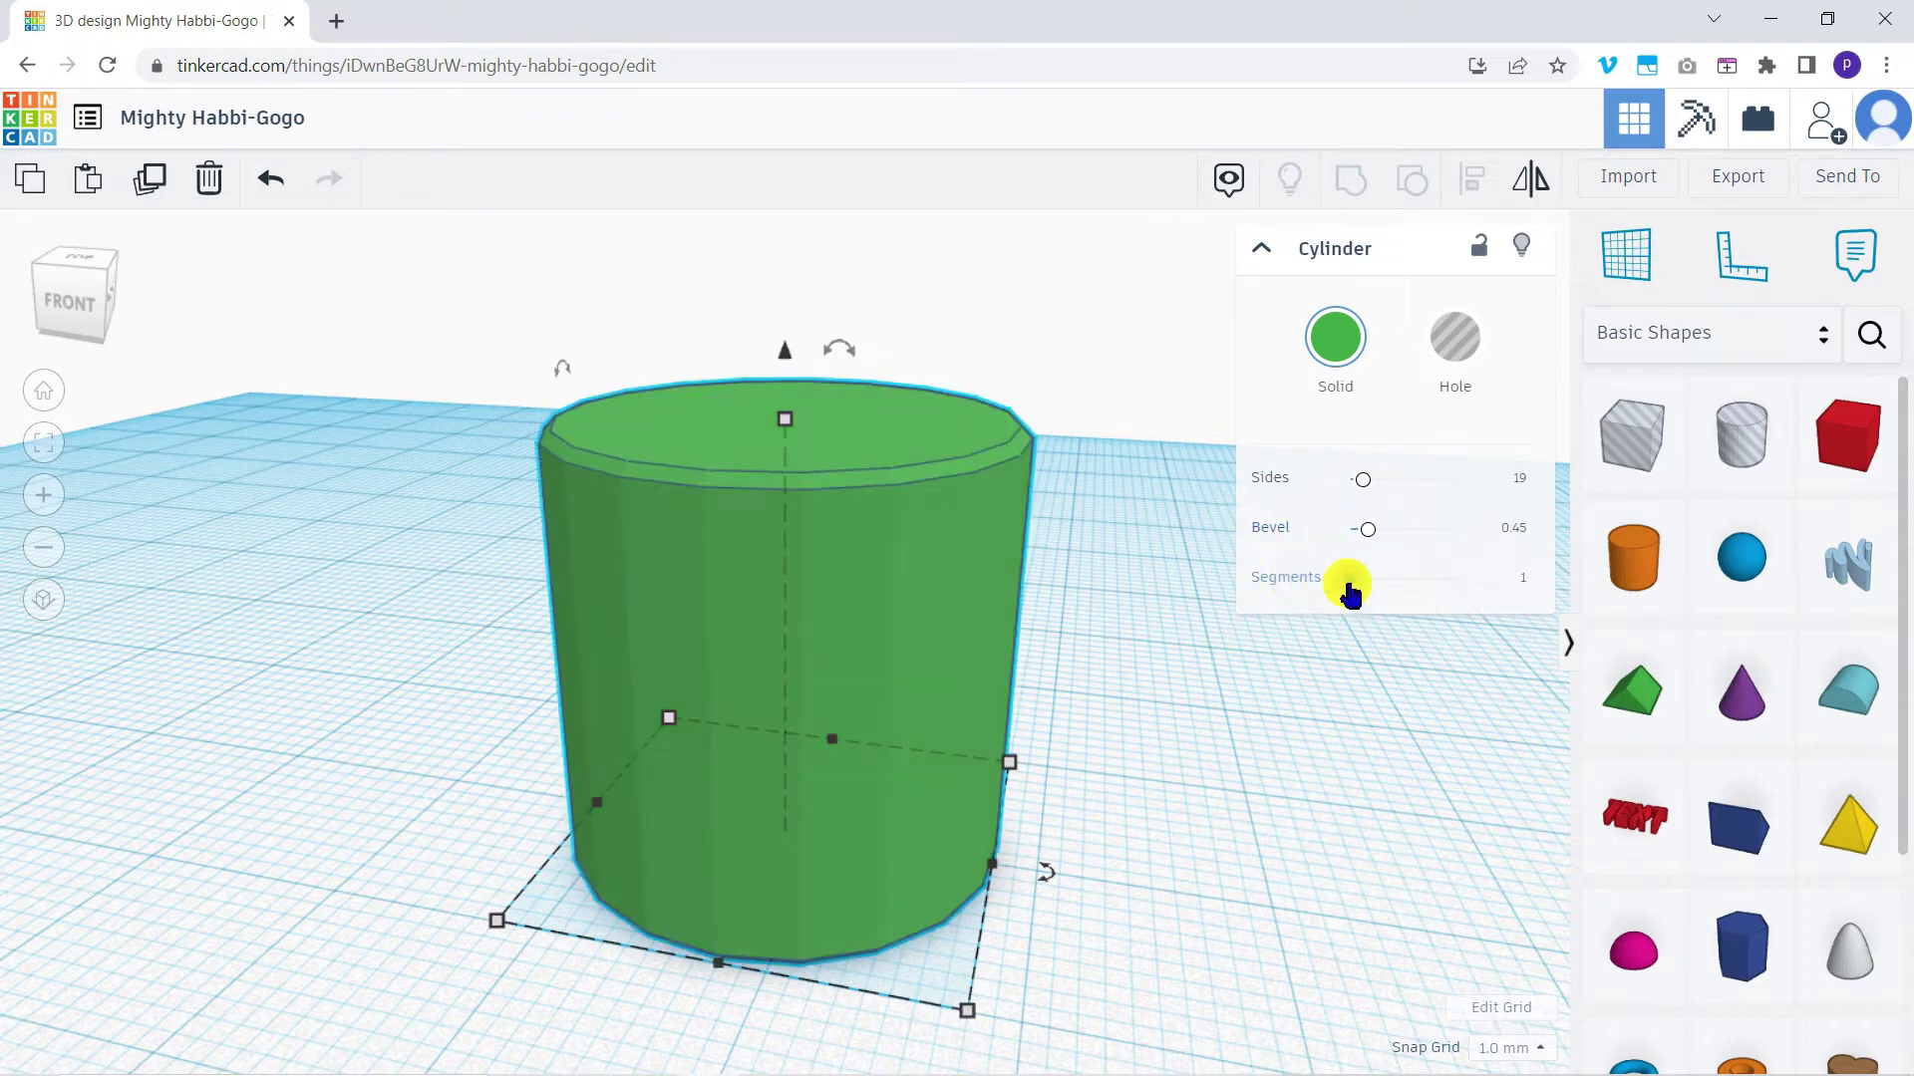
pyautogui.moveTo(1351, 595); pyautogui.dragTo(1399, 595)
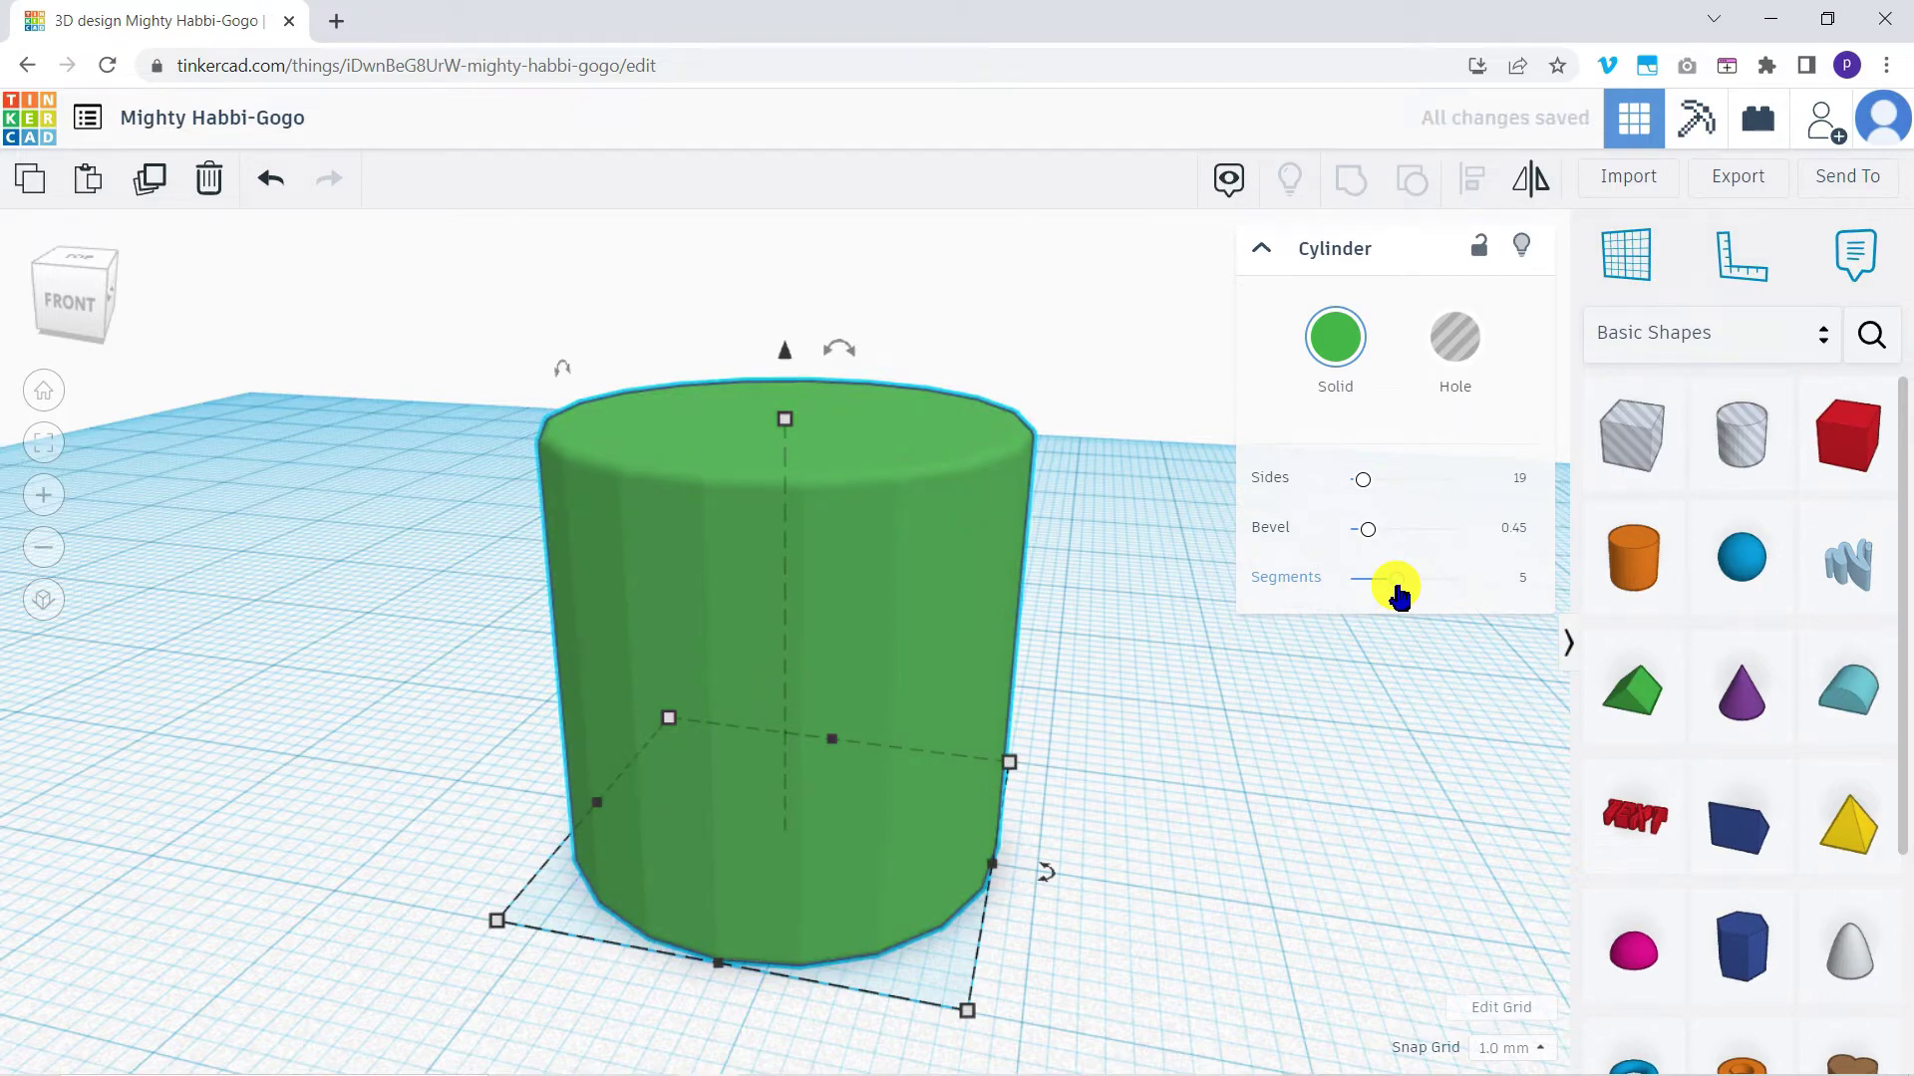
pyautogui.click(1263, 257)
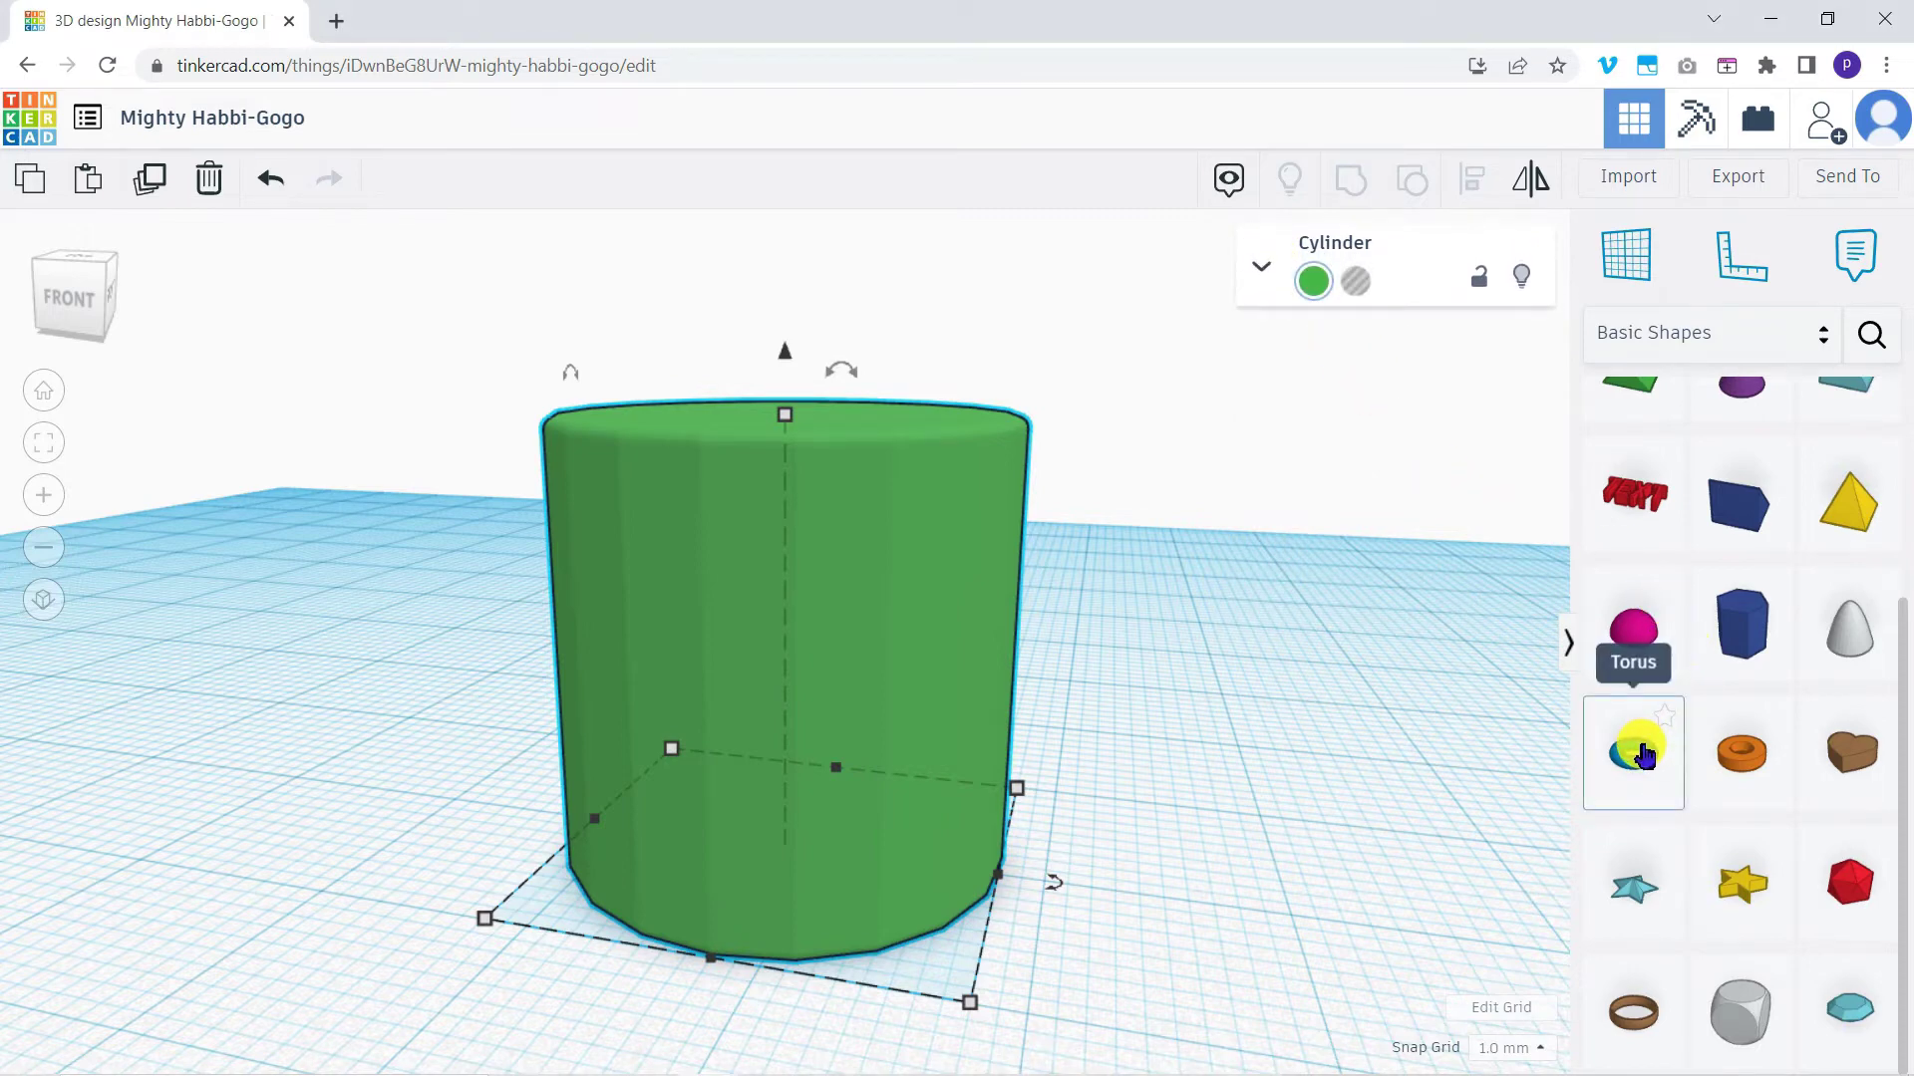
# Add a torus beside the cylinder and rotate it upright onto its edge.
pyautogui.moveTo(1643, 757); pyautogui.dragTo(1246, 863)
pyautogui.moveTo(1187, 760); pyautogui.dragTo(1016, 871, button='right')
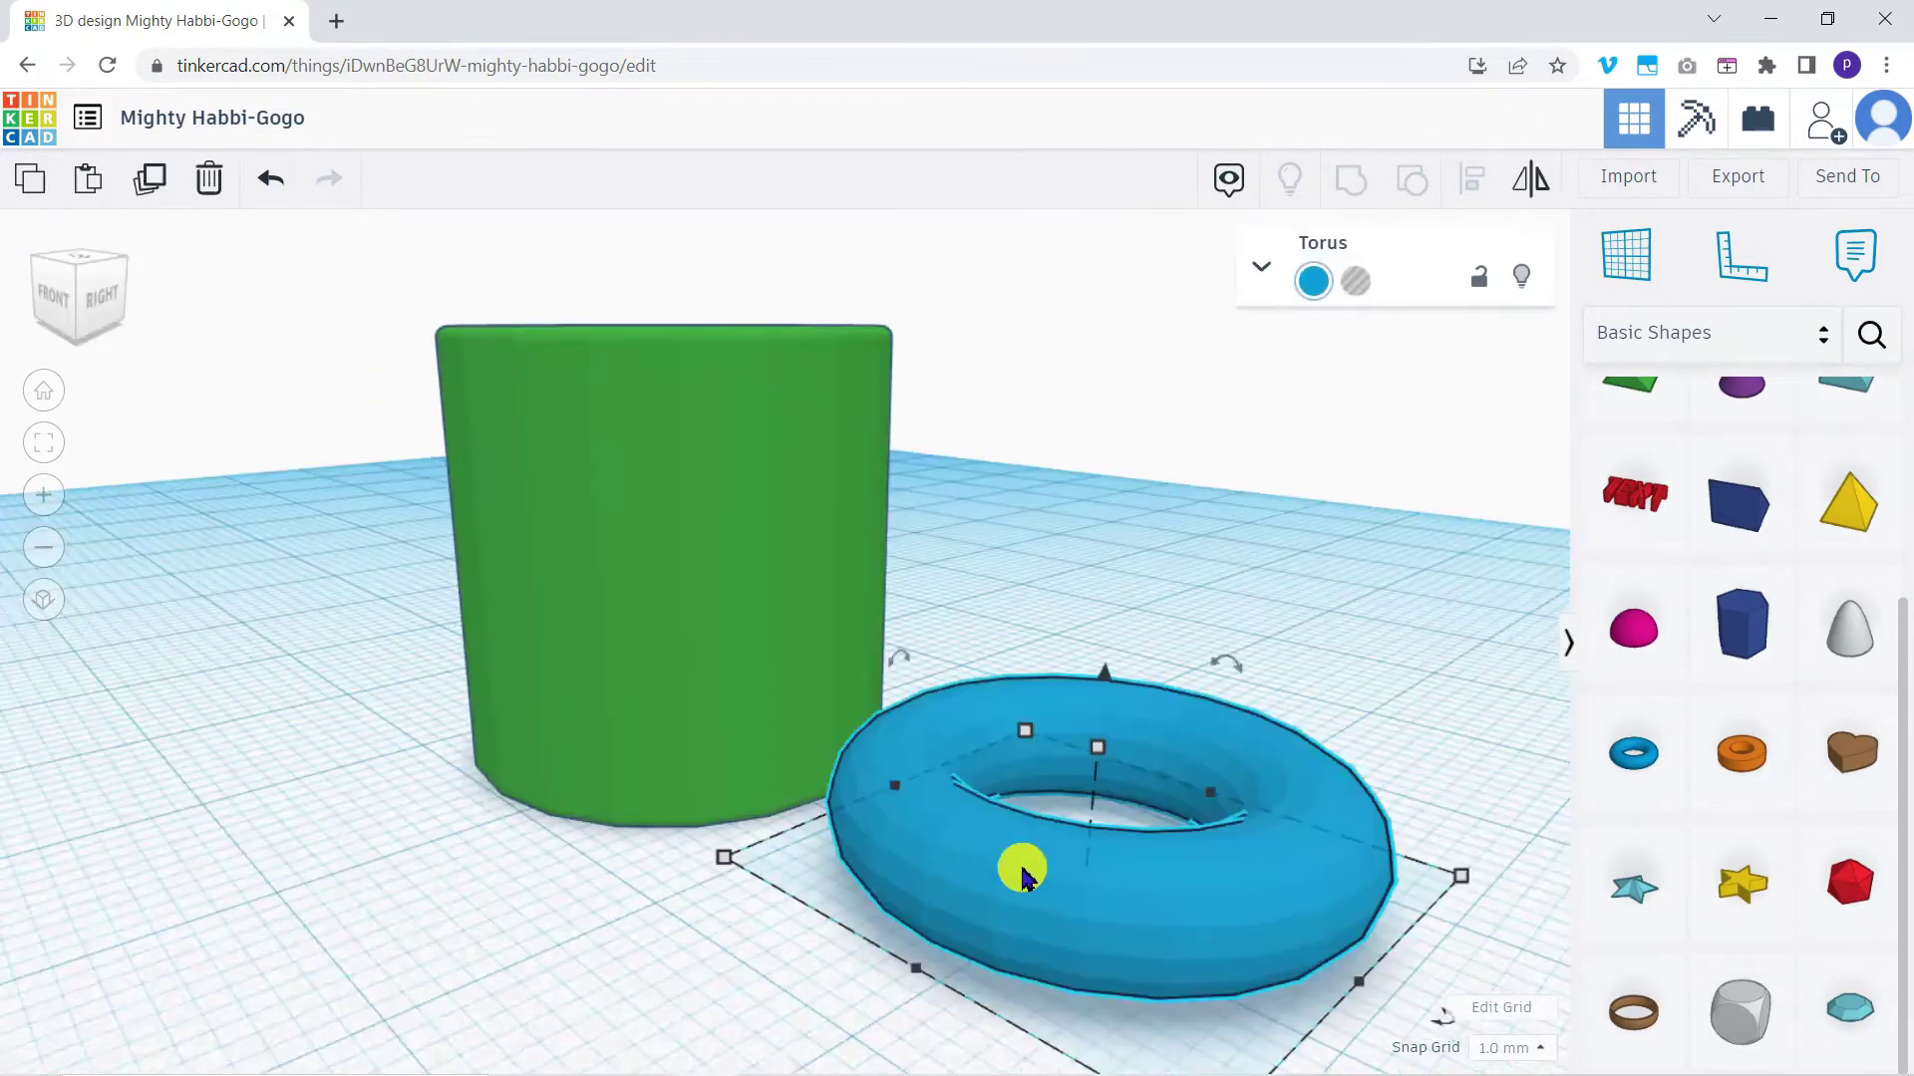
pyautogui.moveTo(1226, 663); pyautogui.dragTo(1012, 679)
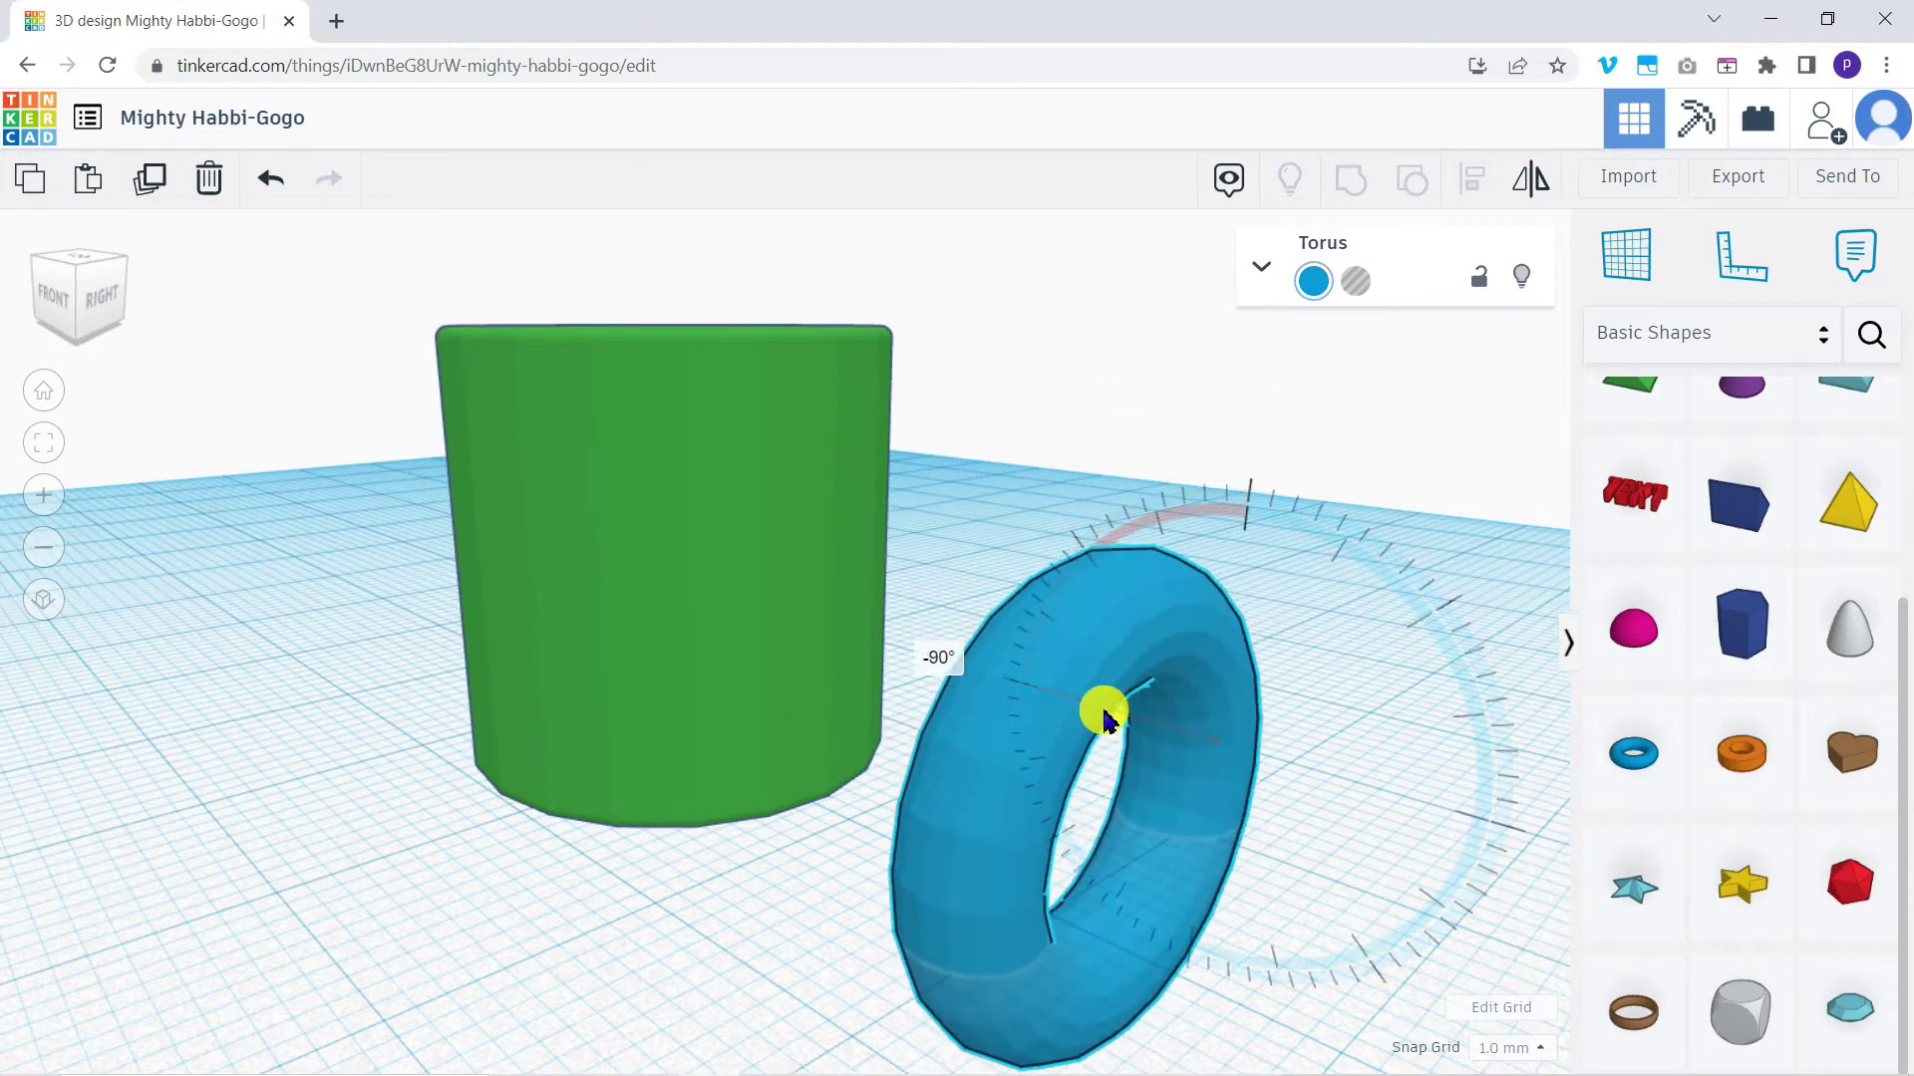
pyautogui.moveTo(1213, 929); pyautogui.dragTo(961, 940)
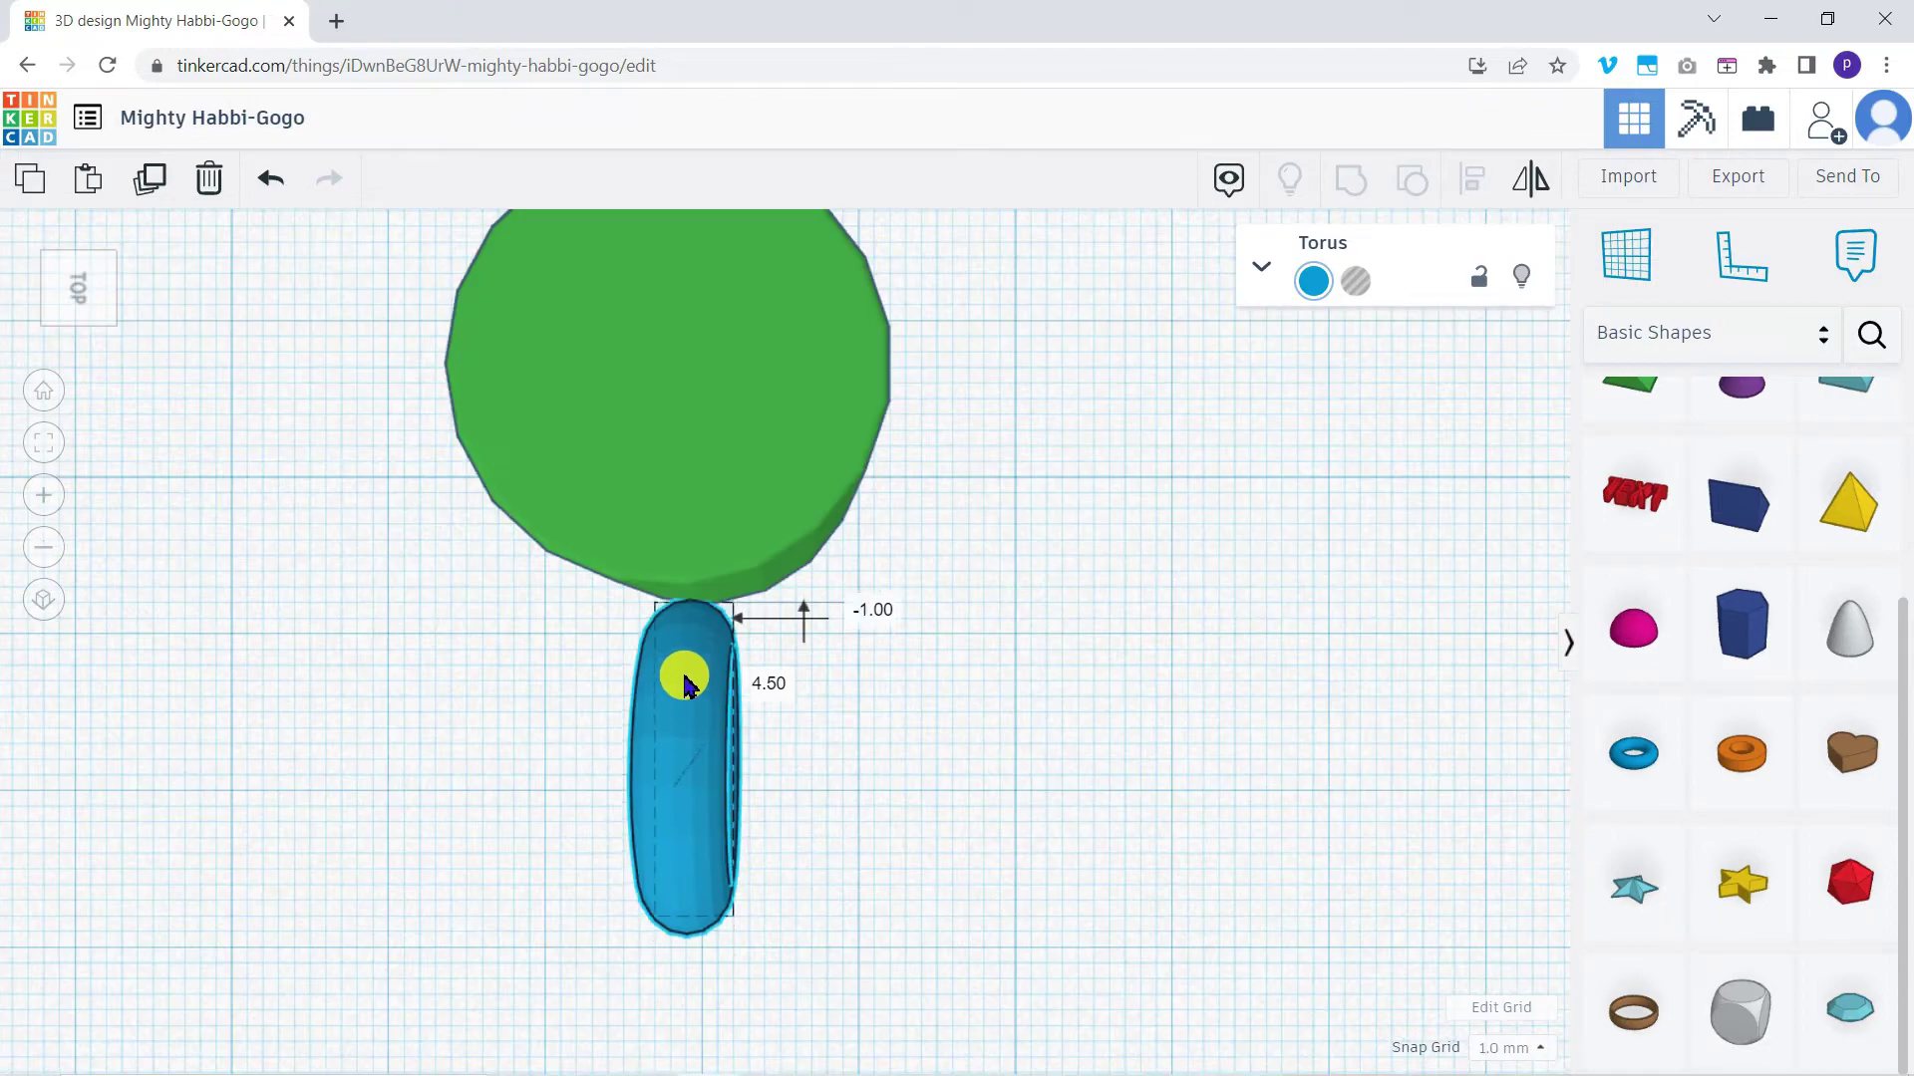
# Push the torus against the cylinder's side and drop it onto the workplane.
pyautogui.moveTo(683, 684); pyautogui.dragTo(683, 565)
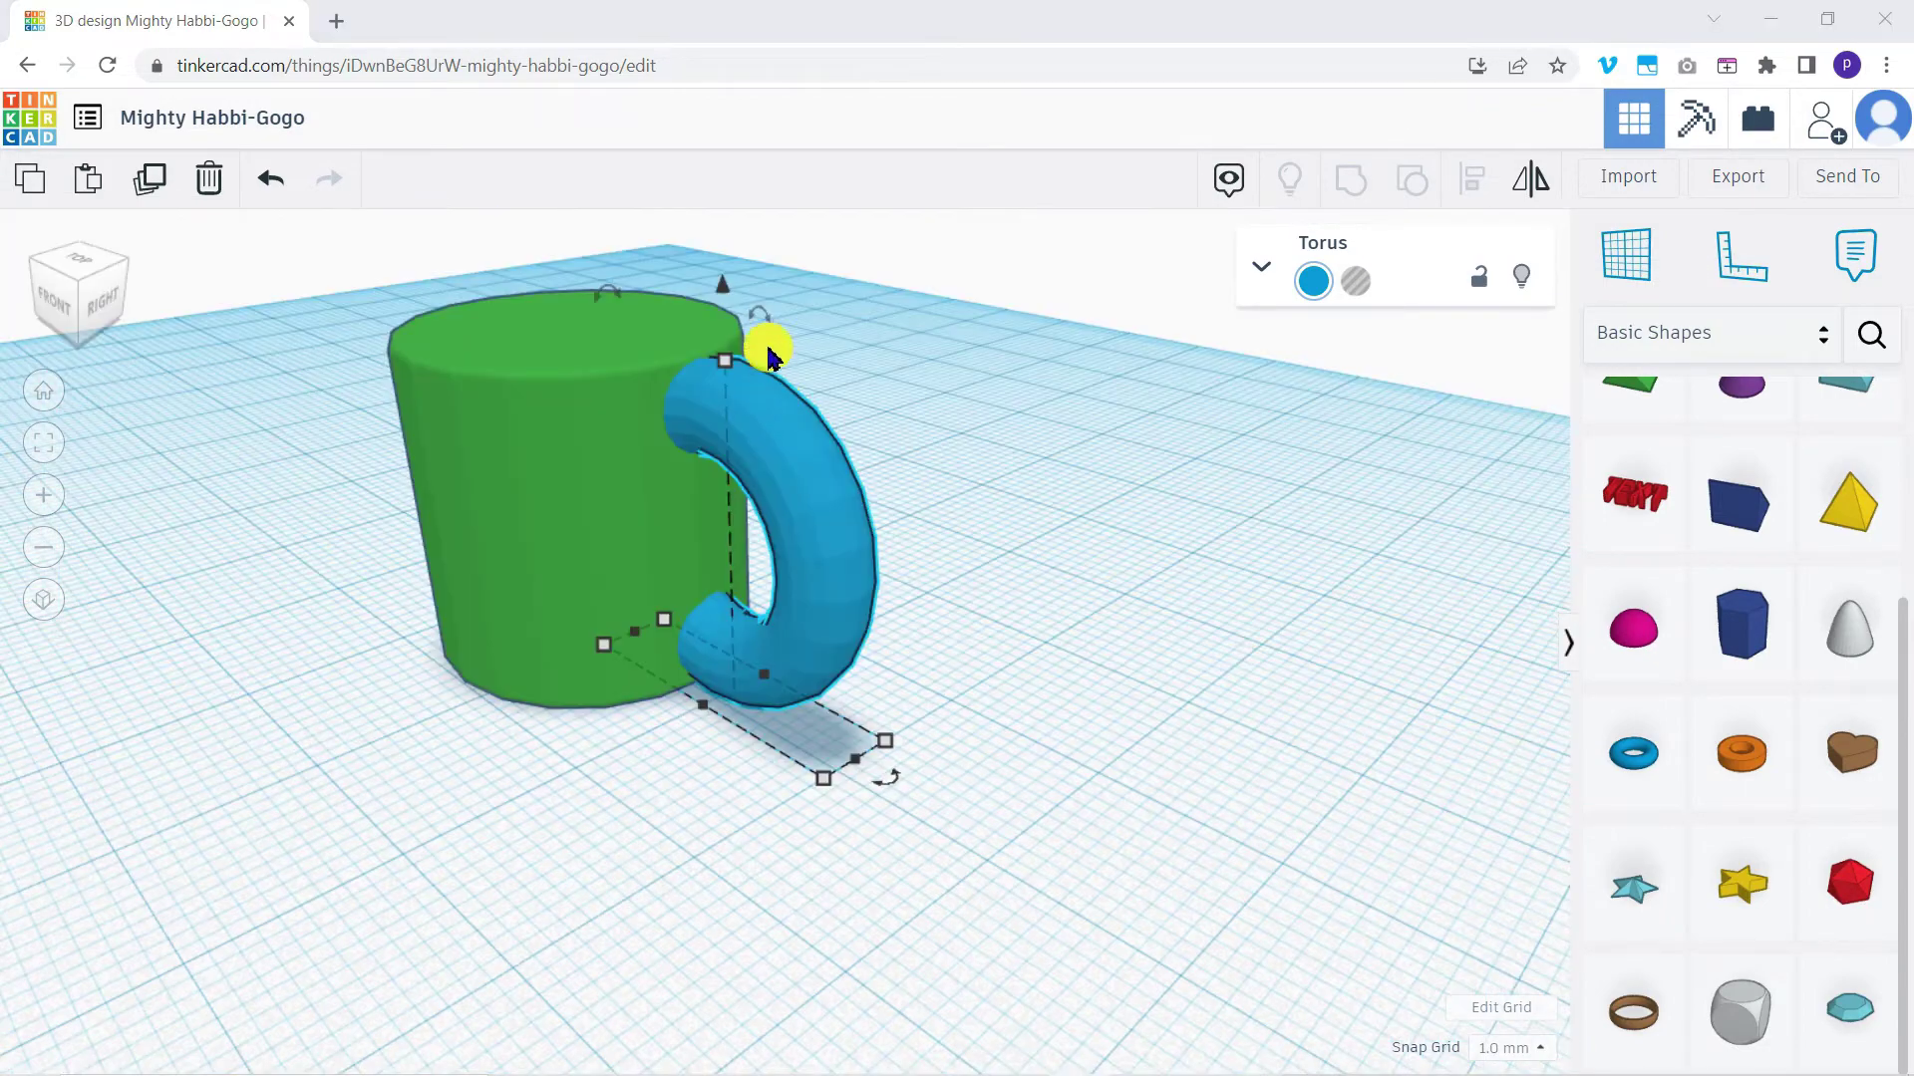
pyautogui.moveTo(725, 289); pyautogui.dragTo(728, 152)
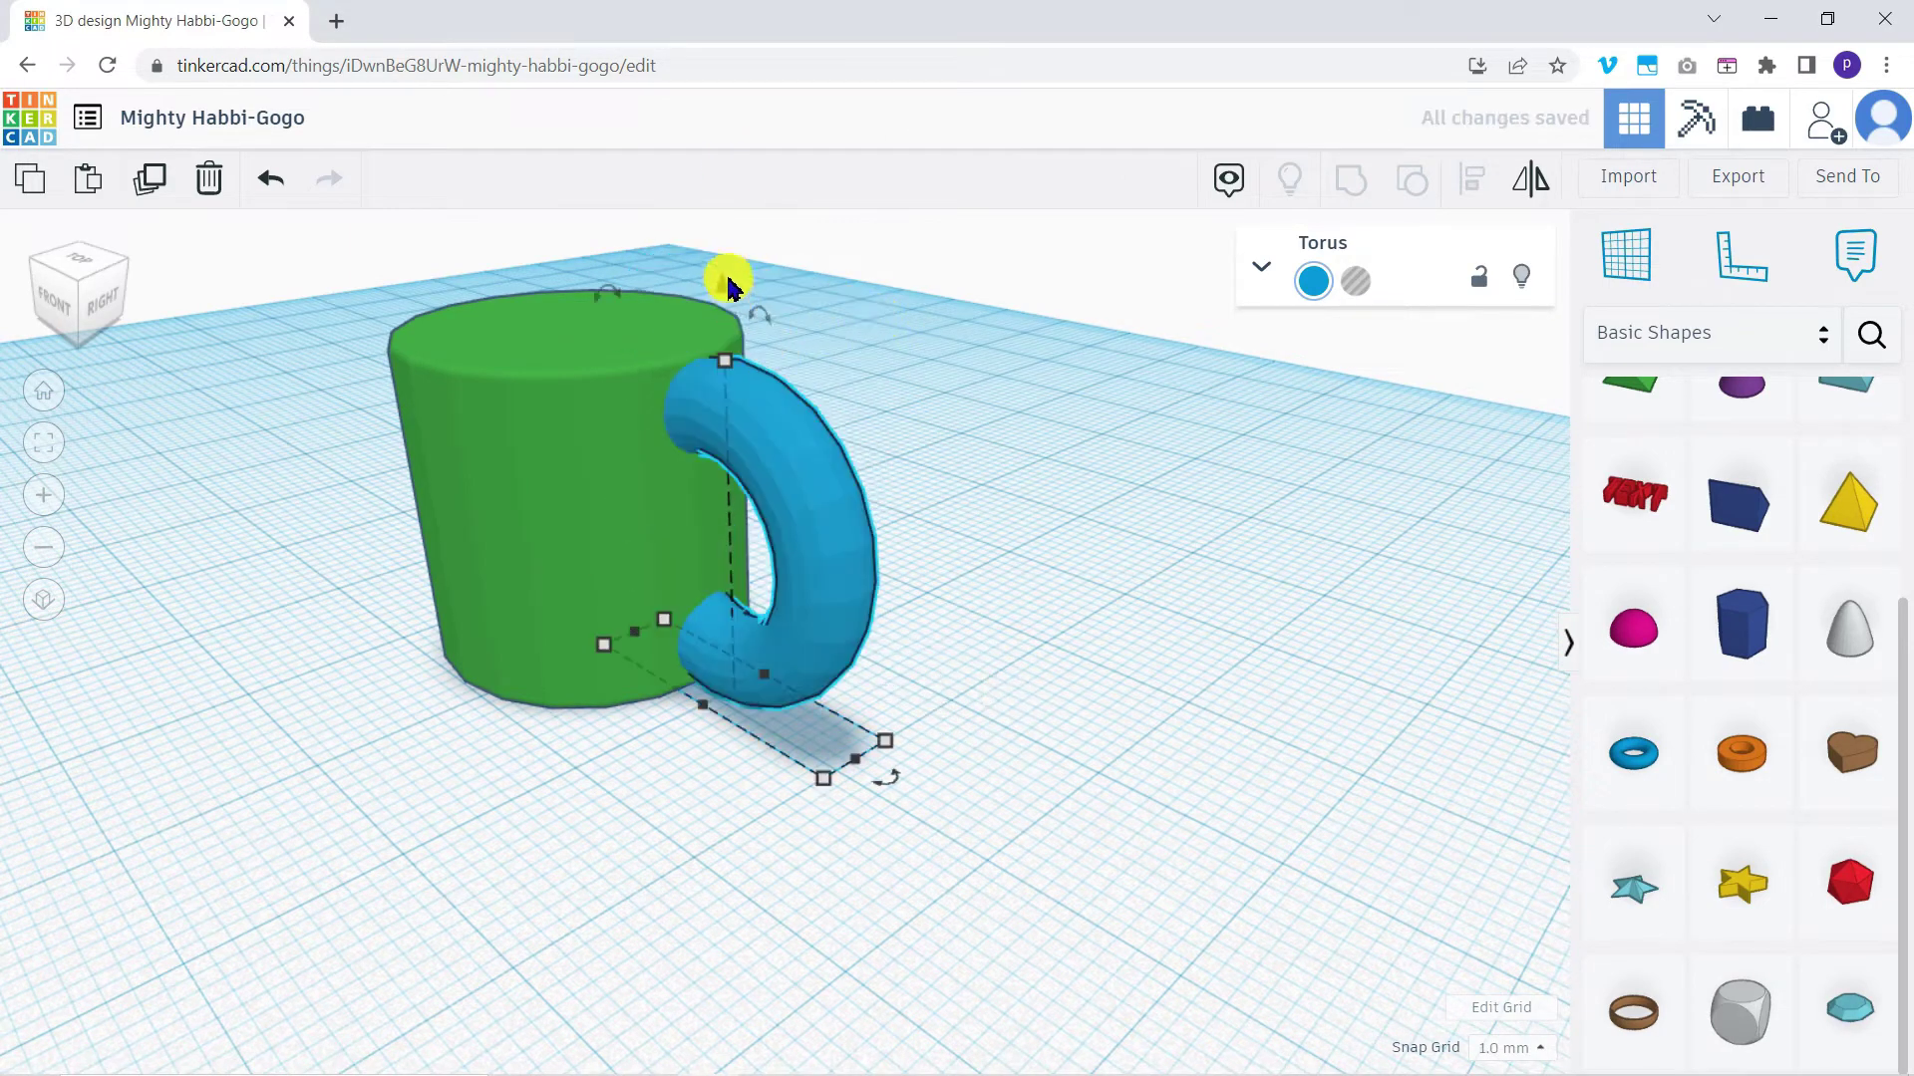
pyautogui.moveTo(722, 286); pyautogui.dragTo(735, 139)
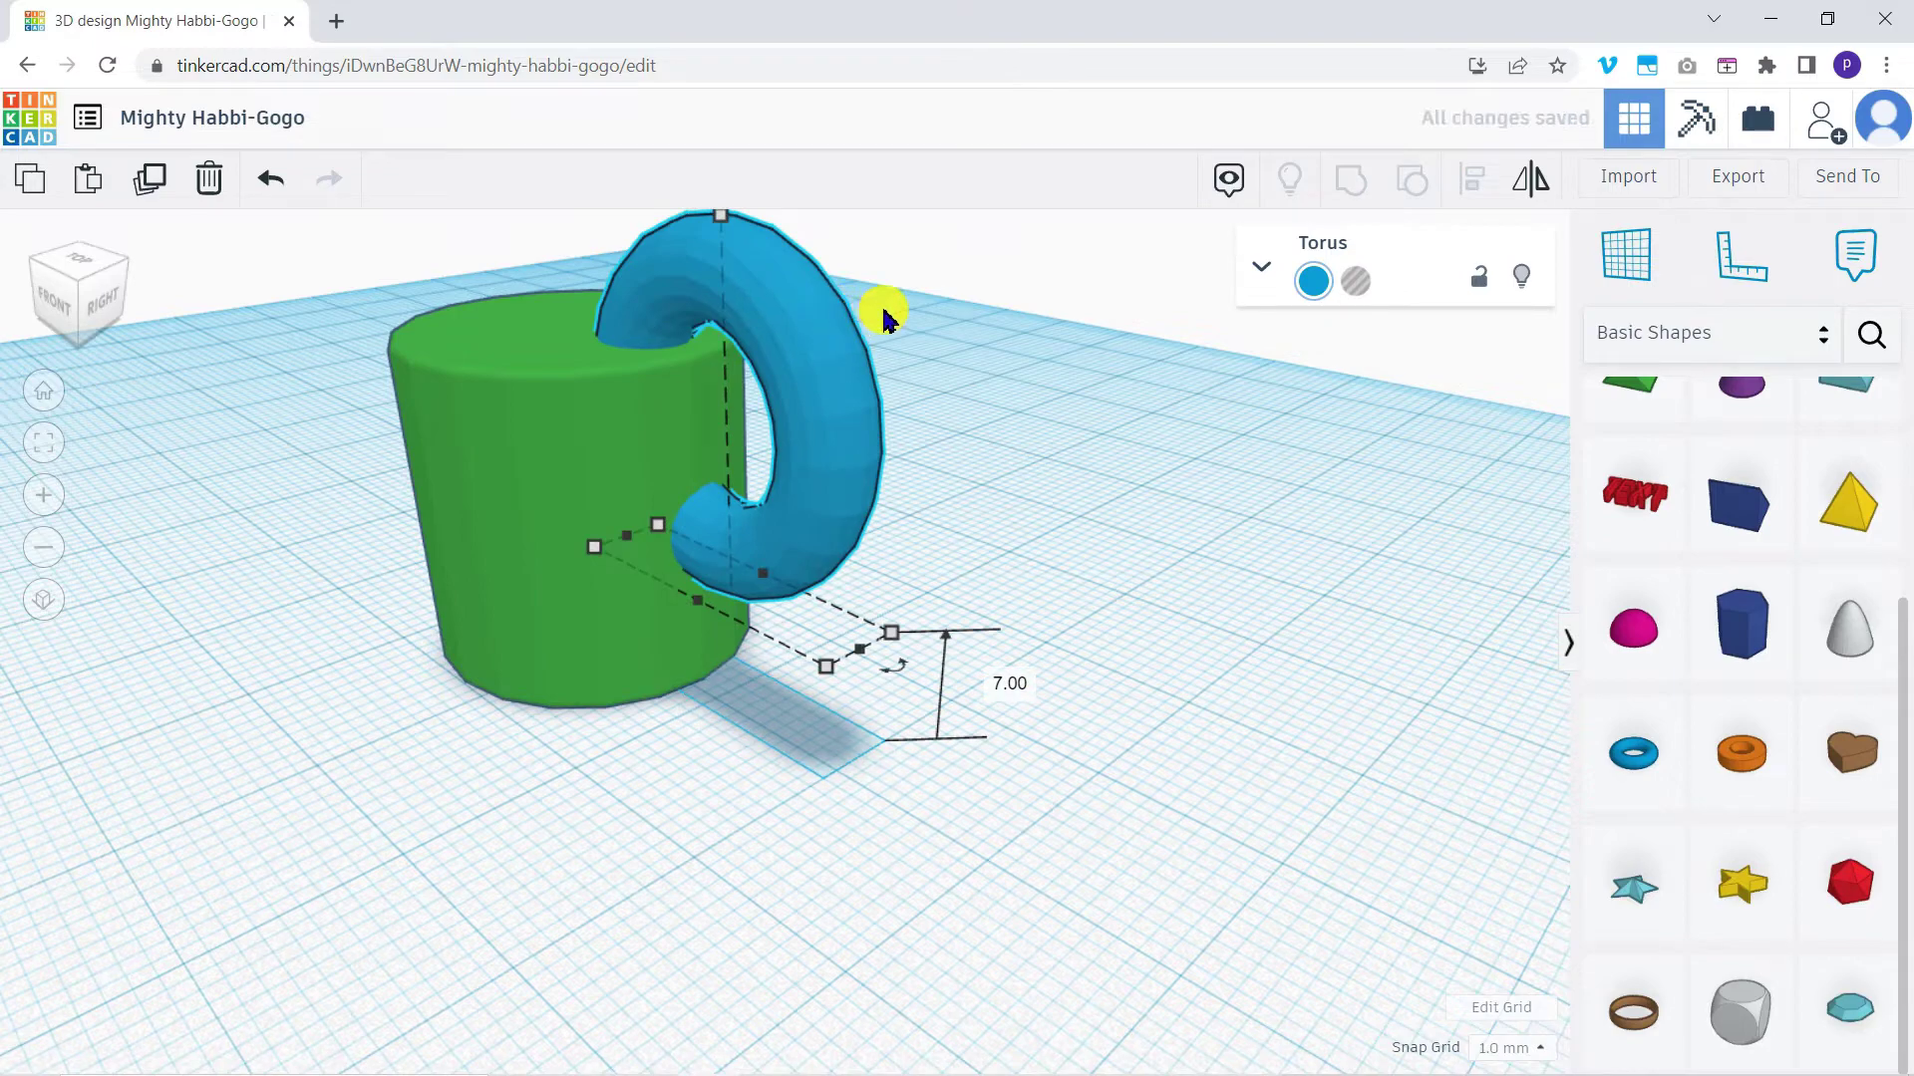
pyautogui.press('d')
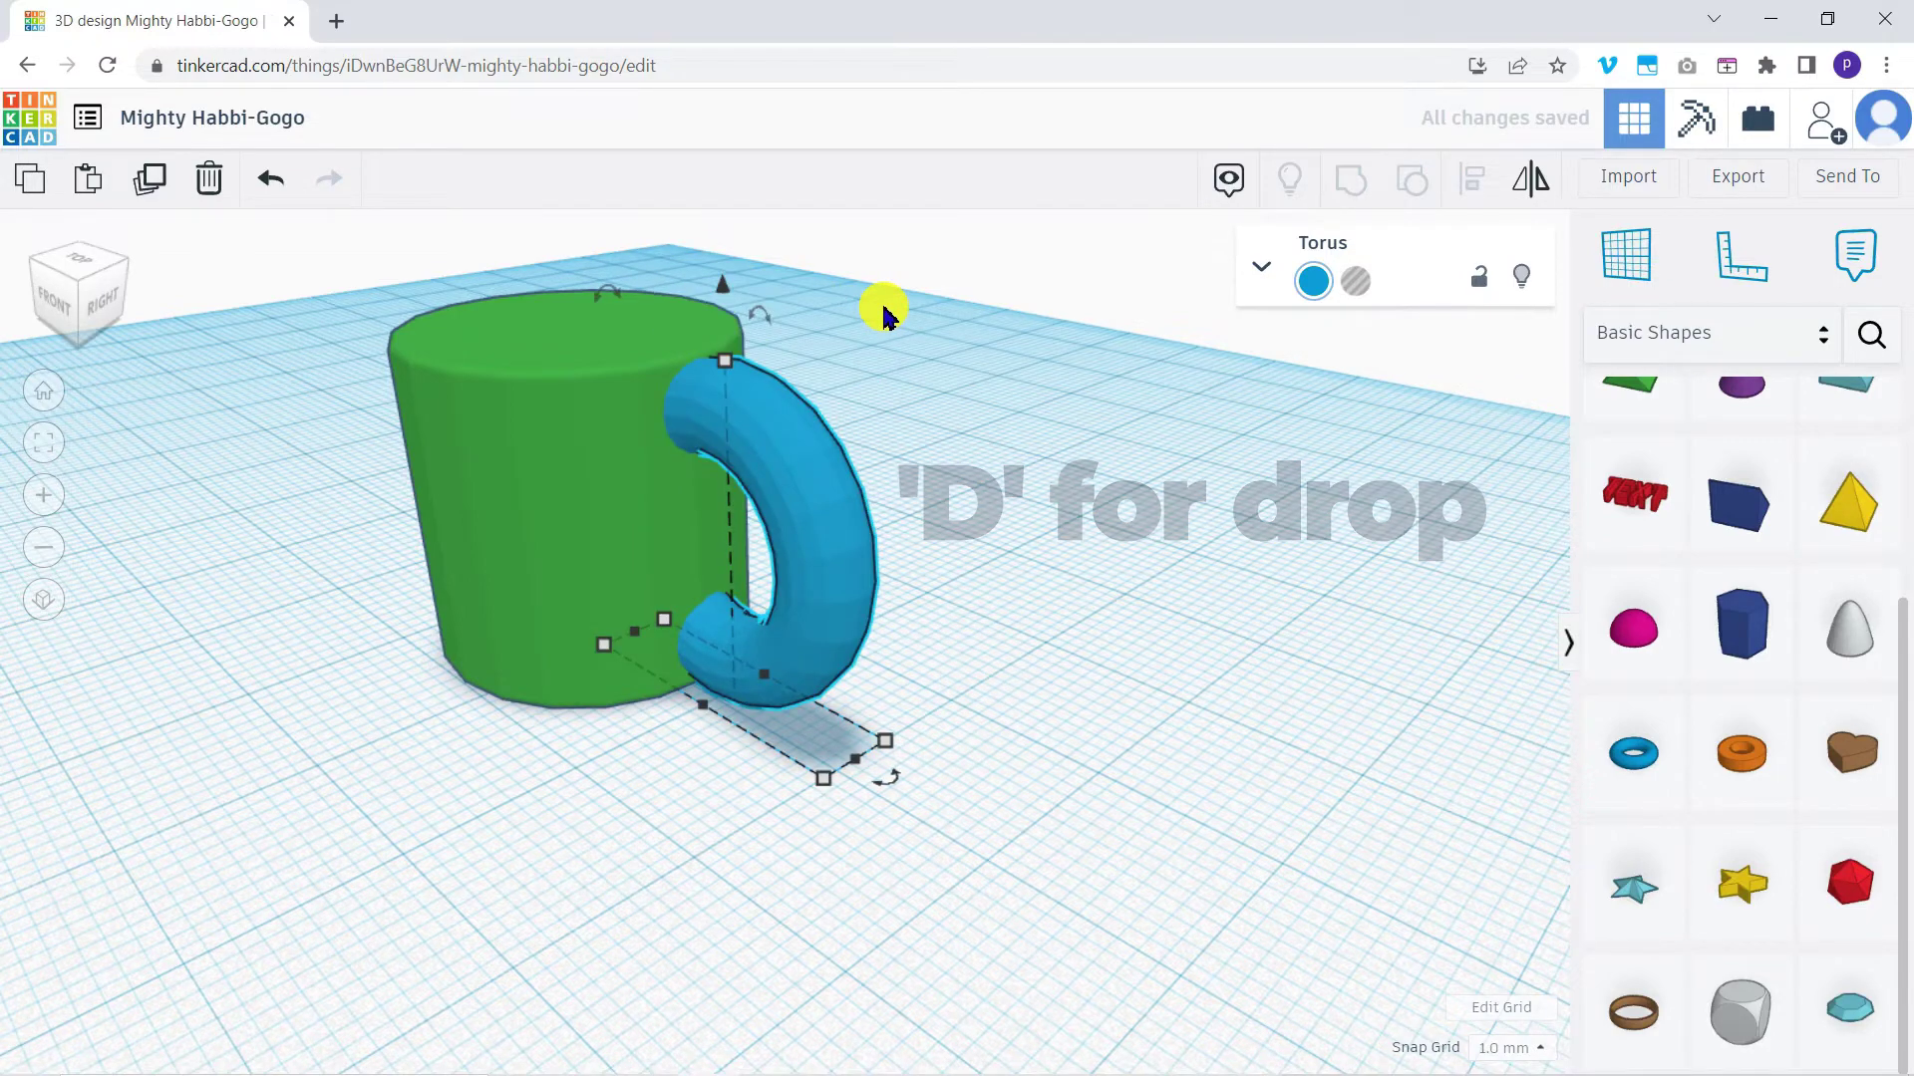
pyautogui.scroll(3, 883, 314)
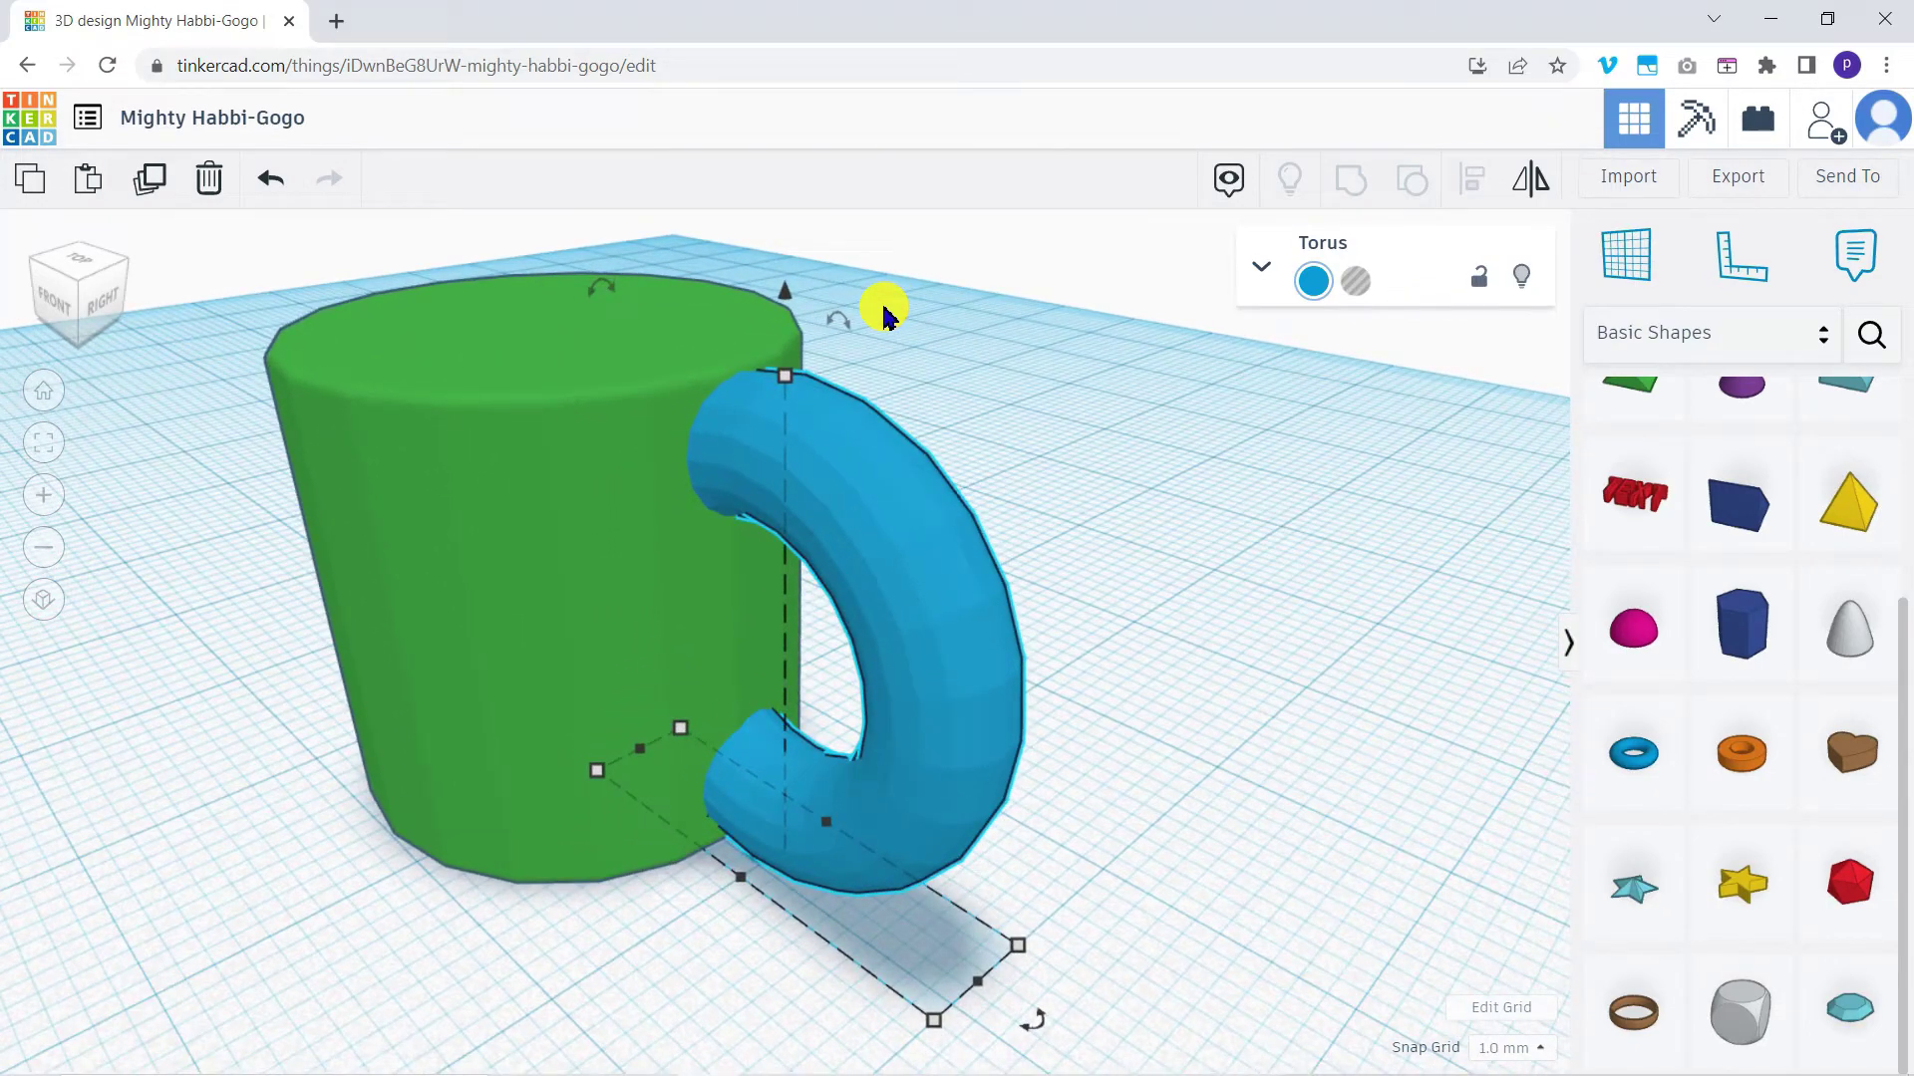
pyautogui.click(1264, 271)
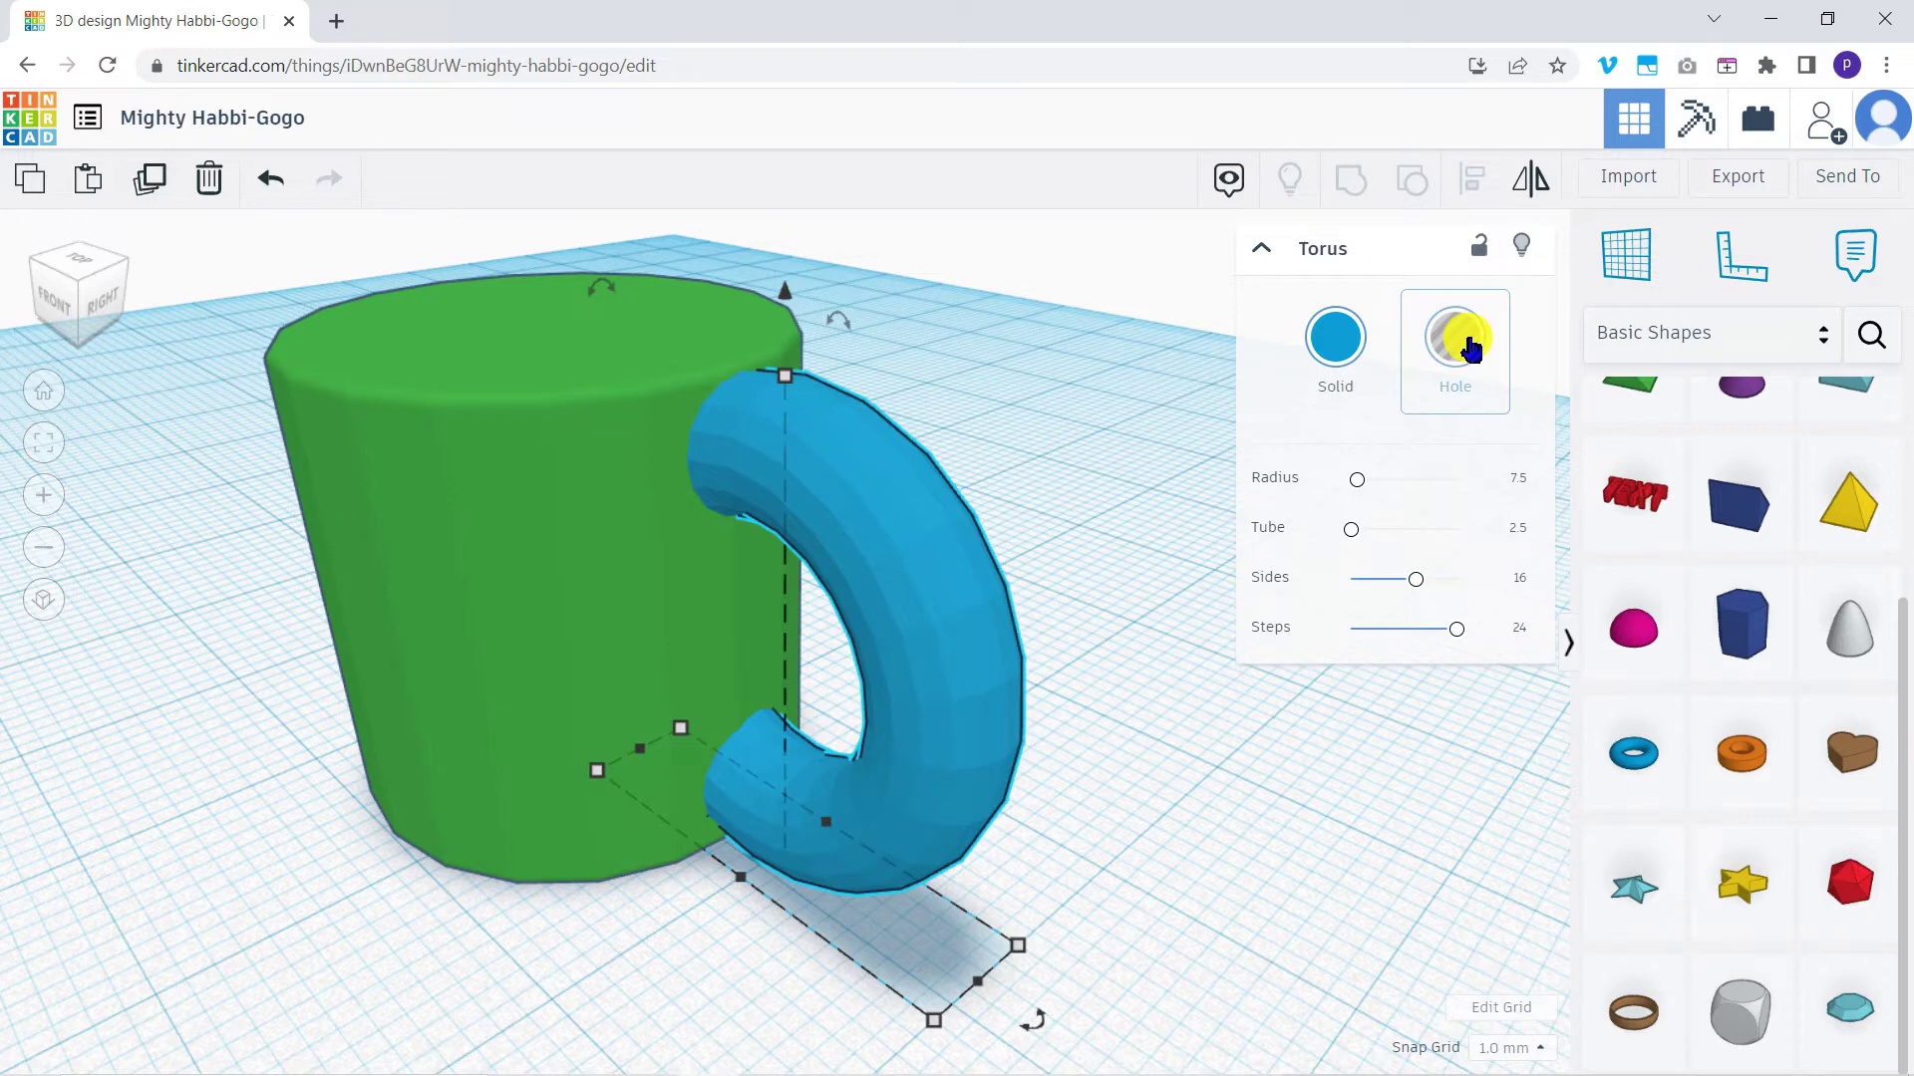
pyautogui.click(426, 501)
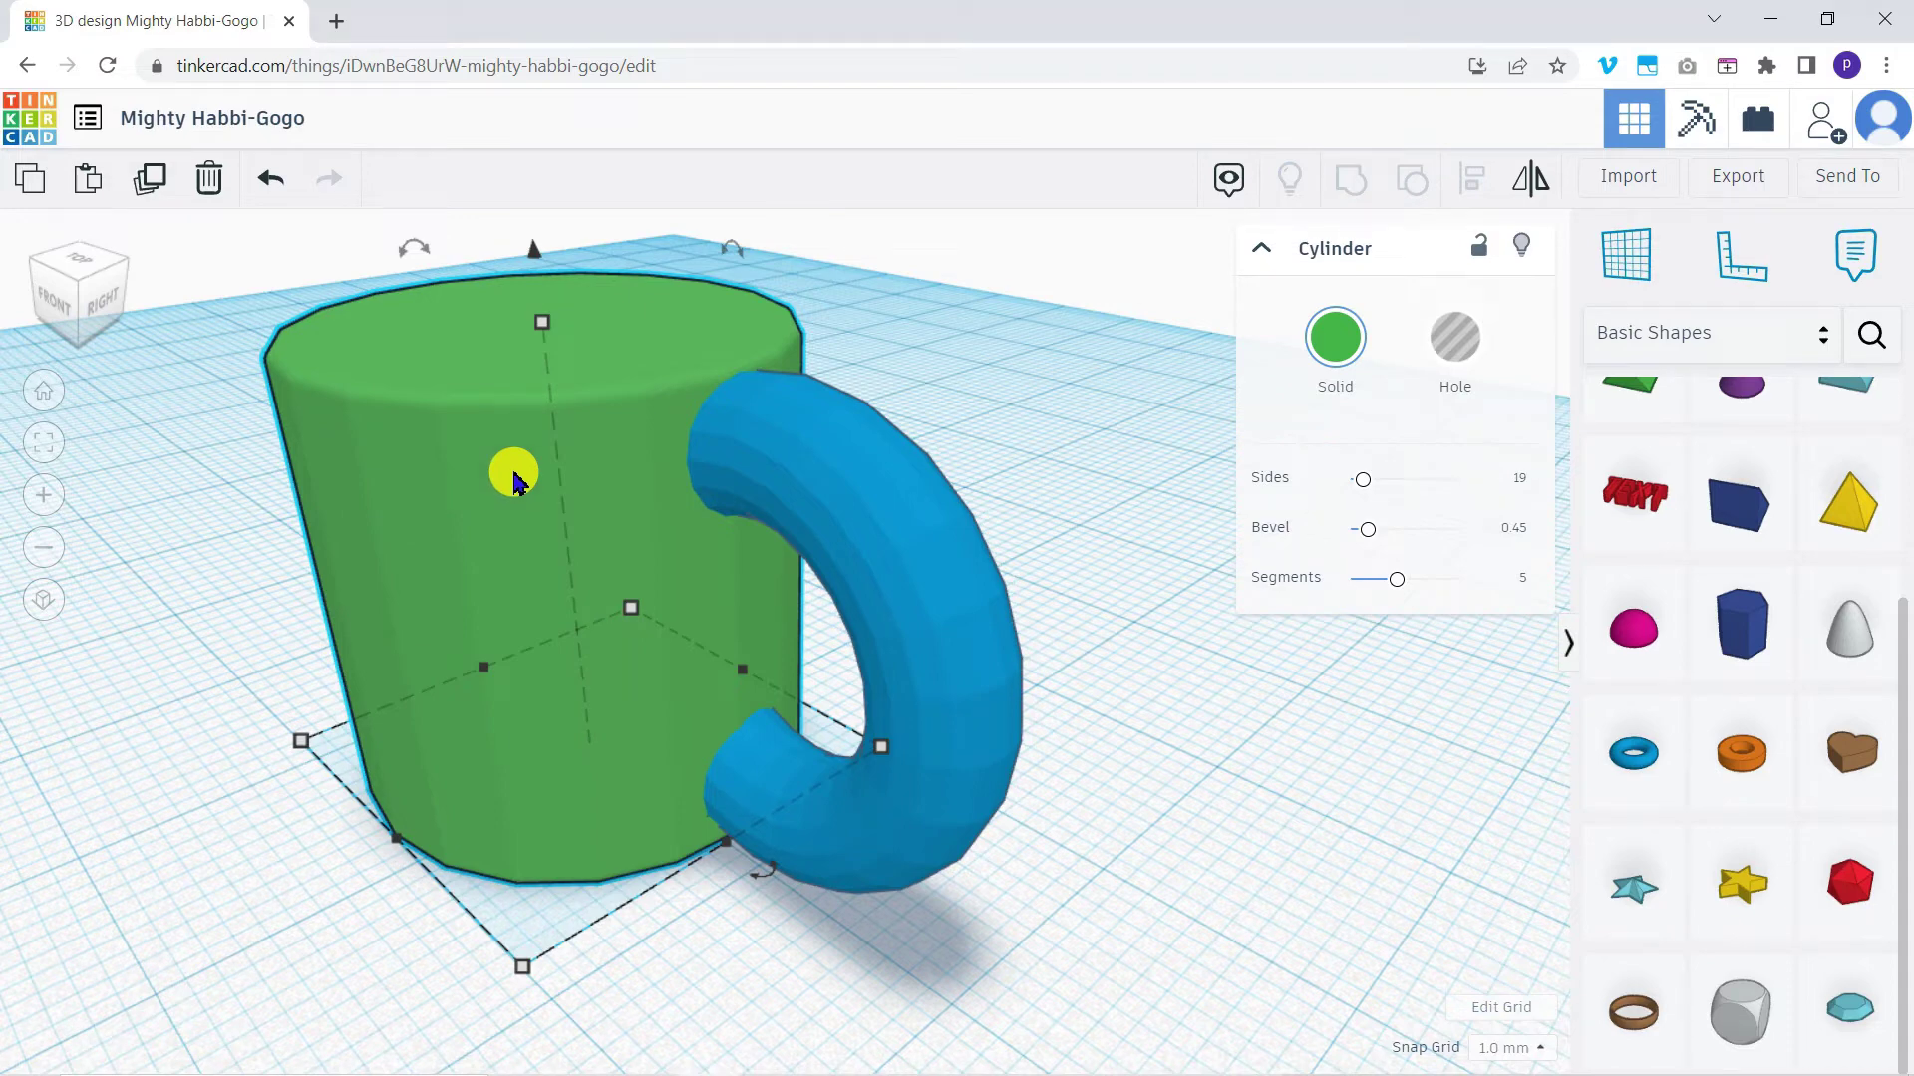
pyautogui.click(45, 187)
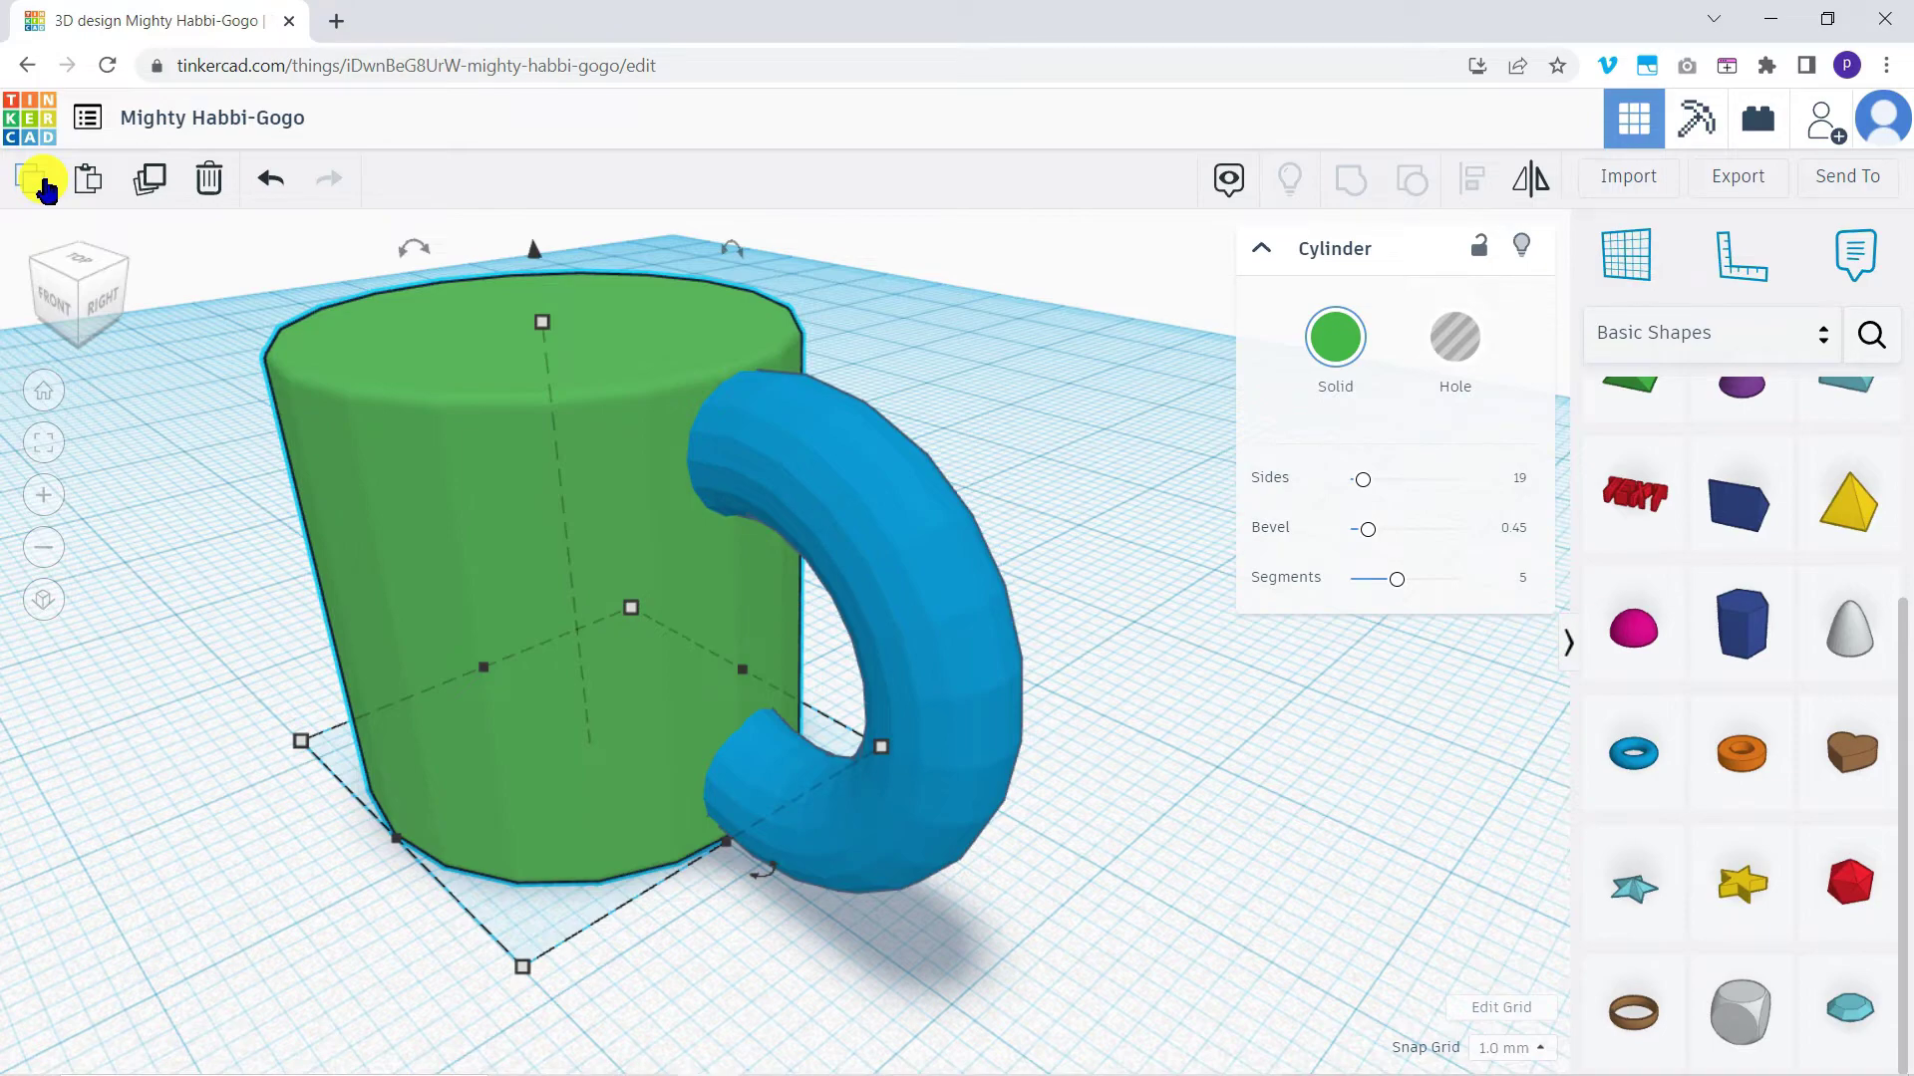
# Paste a duplicate of the cylinder and make it yellow.
pyautogui.click(92, 182)
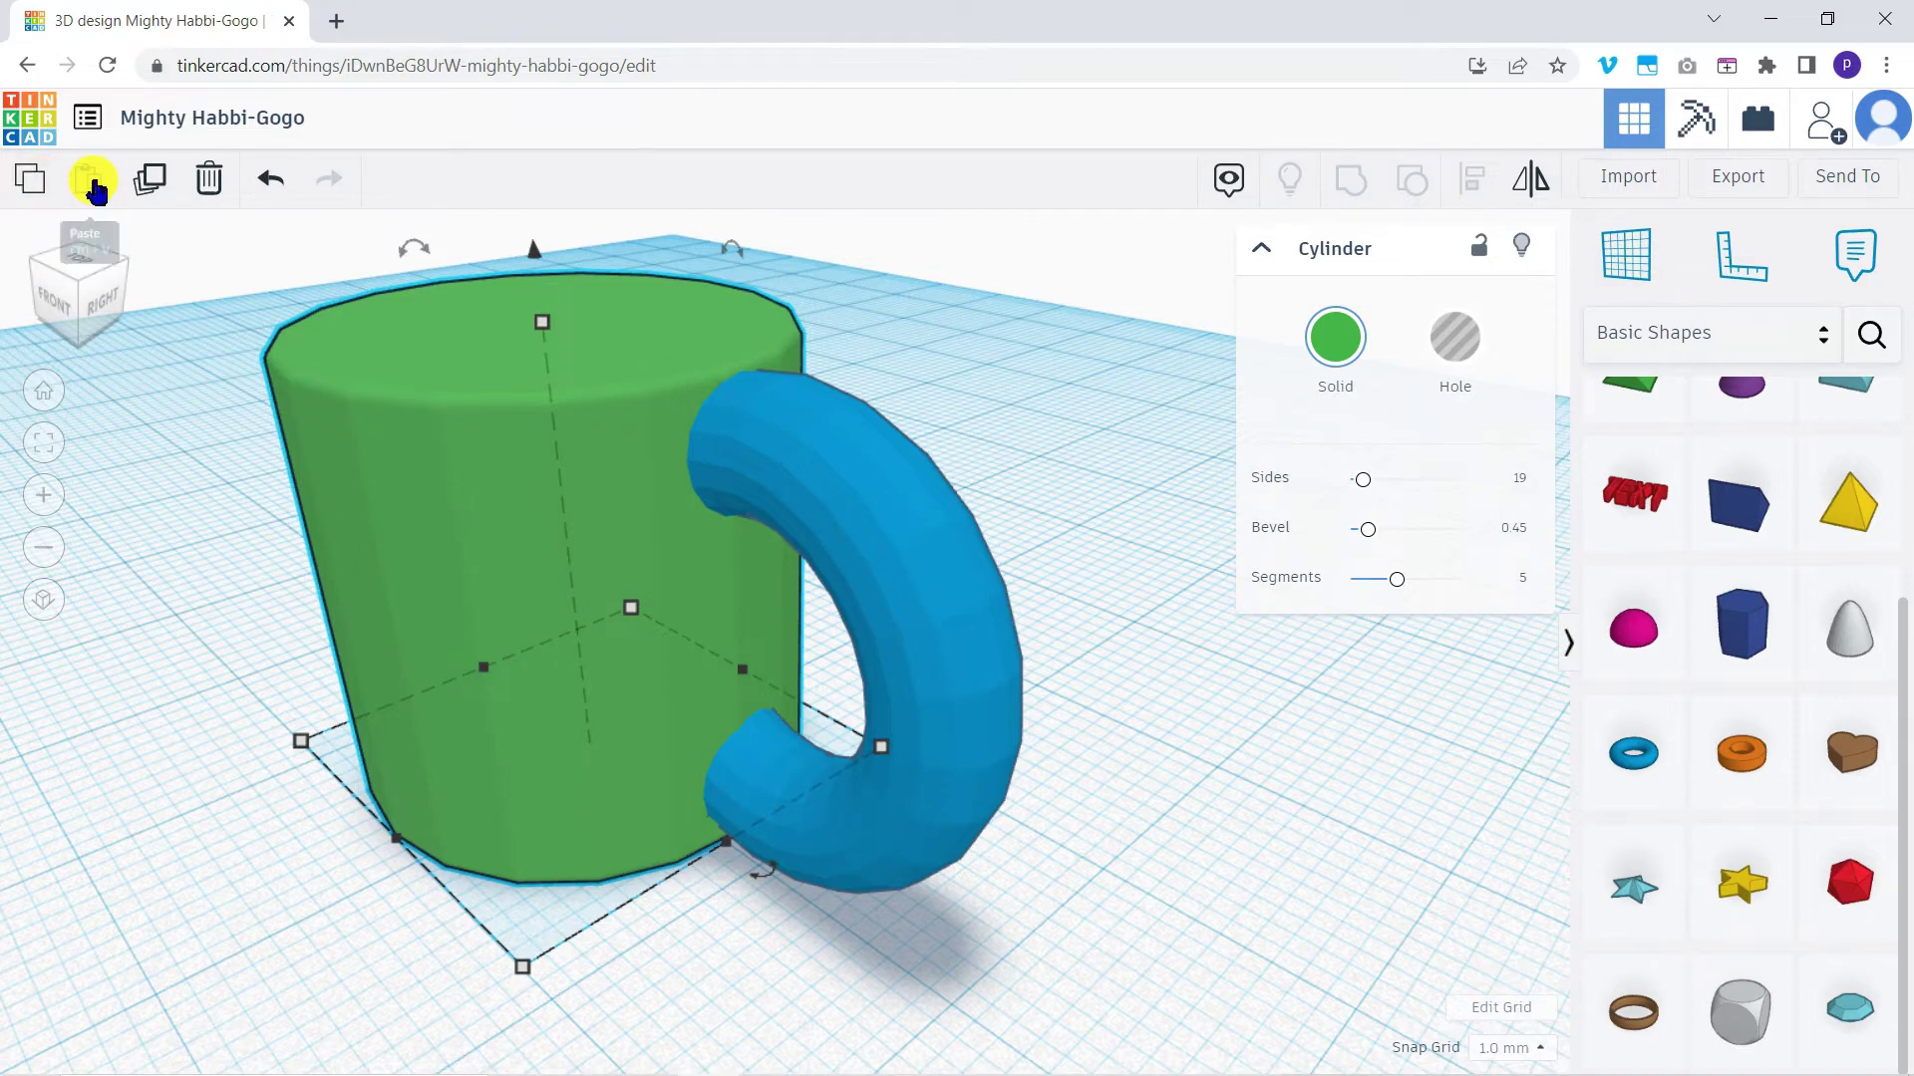
pyautogui.moveTo(598, 399); pyautogui.dragTo(1008, 534, button='right')
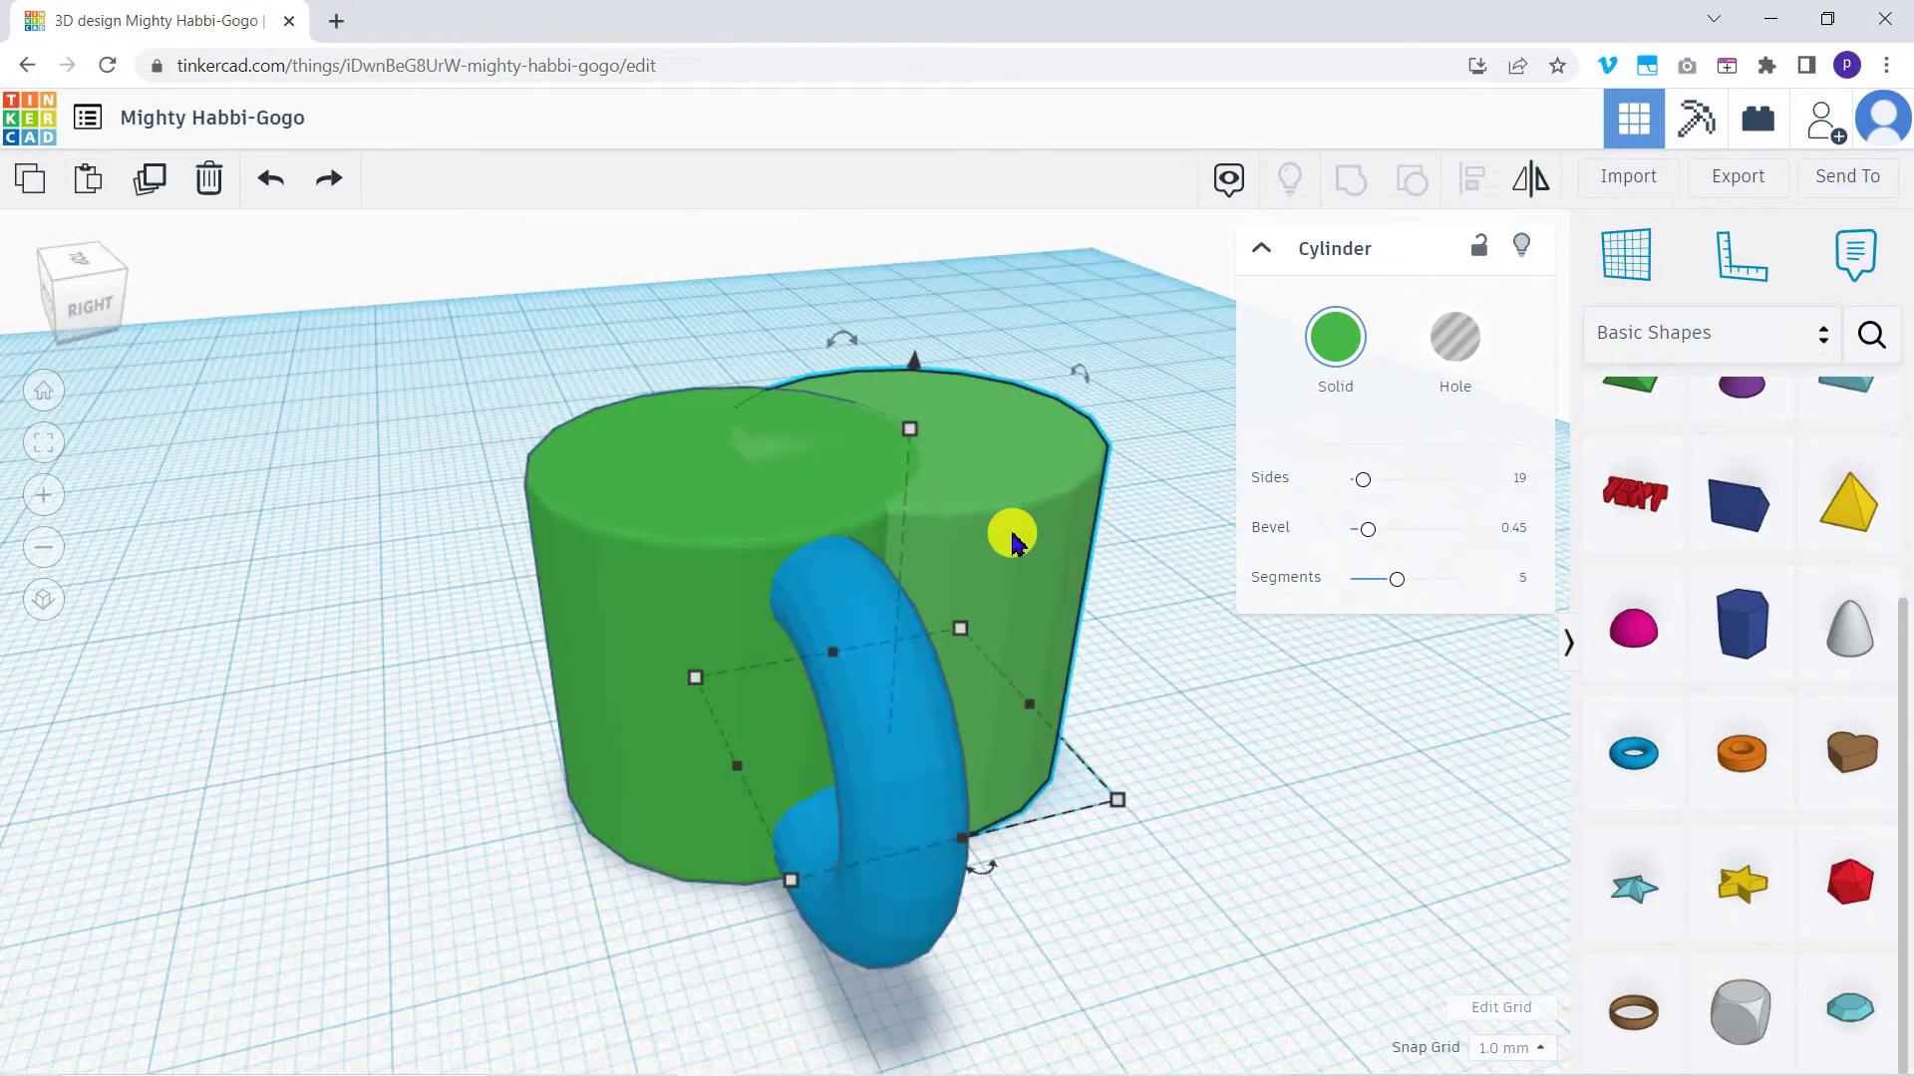
pyautogui.click(1336, 354)
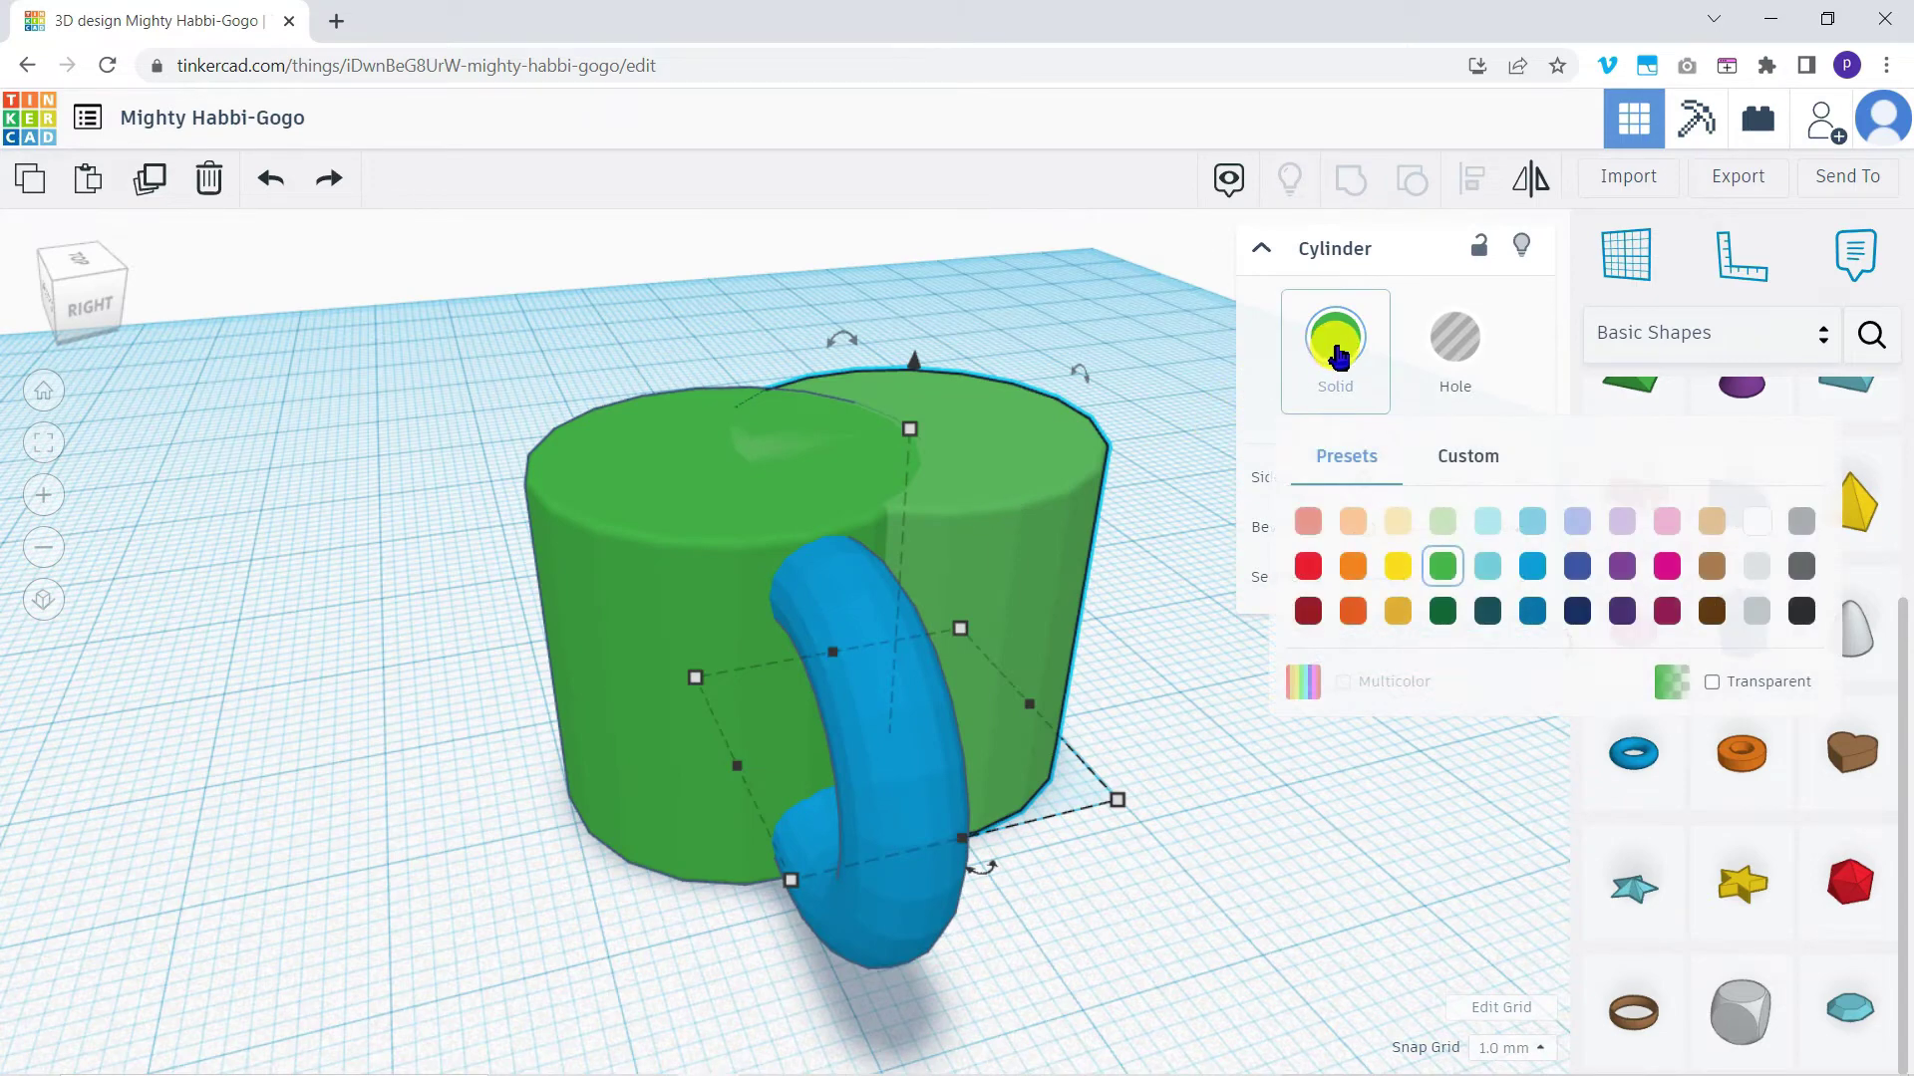
pyautogui.click(1398, 578)
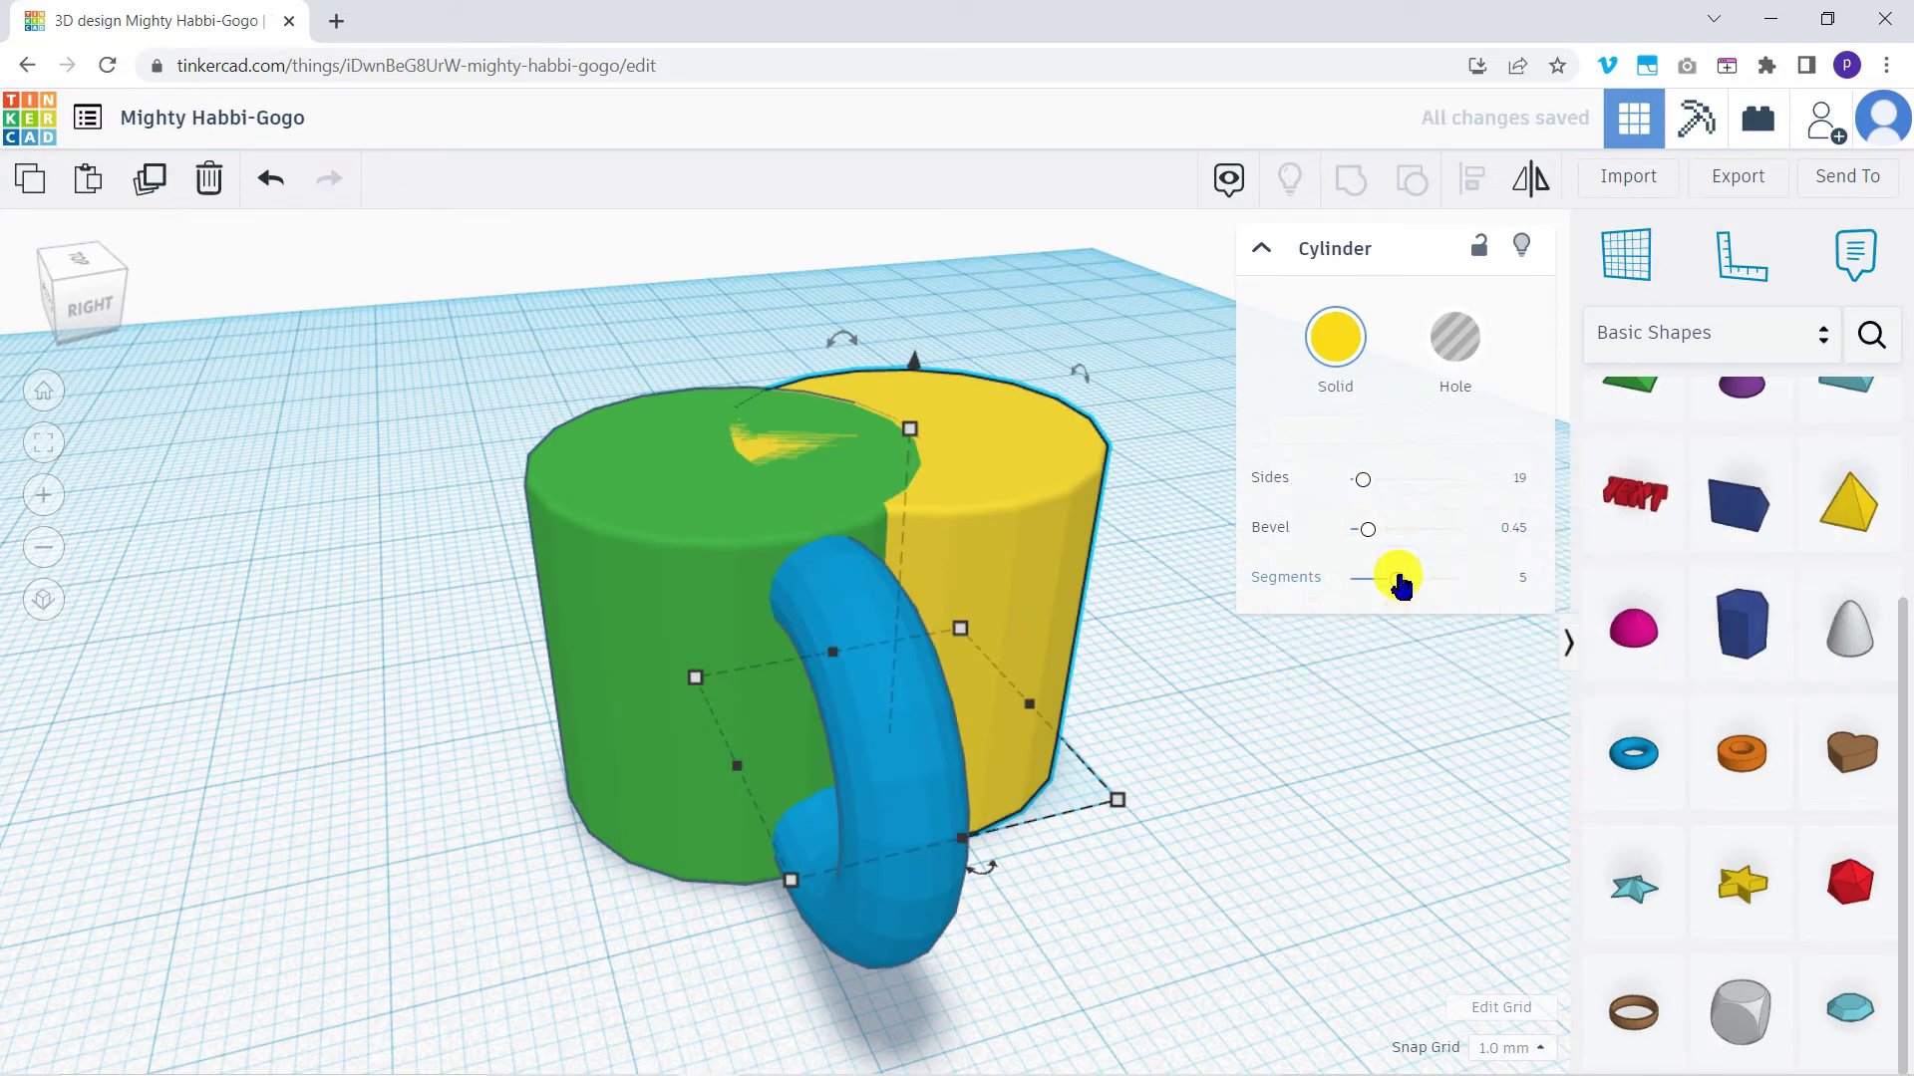
pyautogui.moveTo(911, 434)
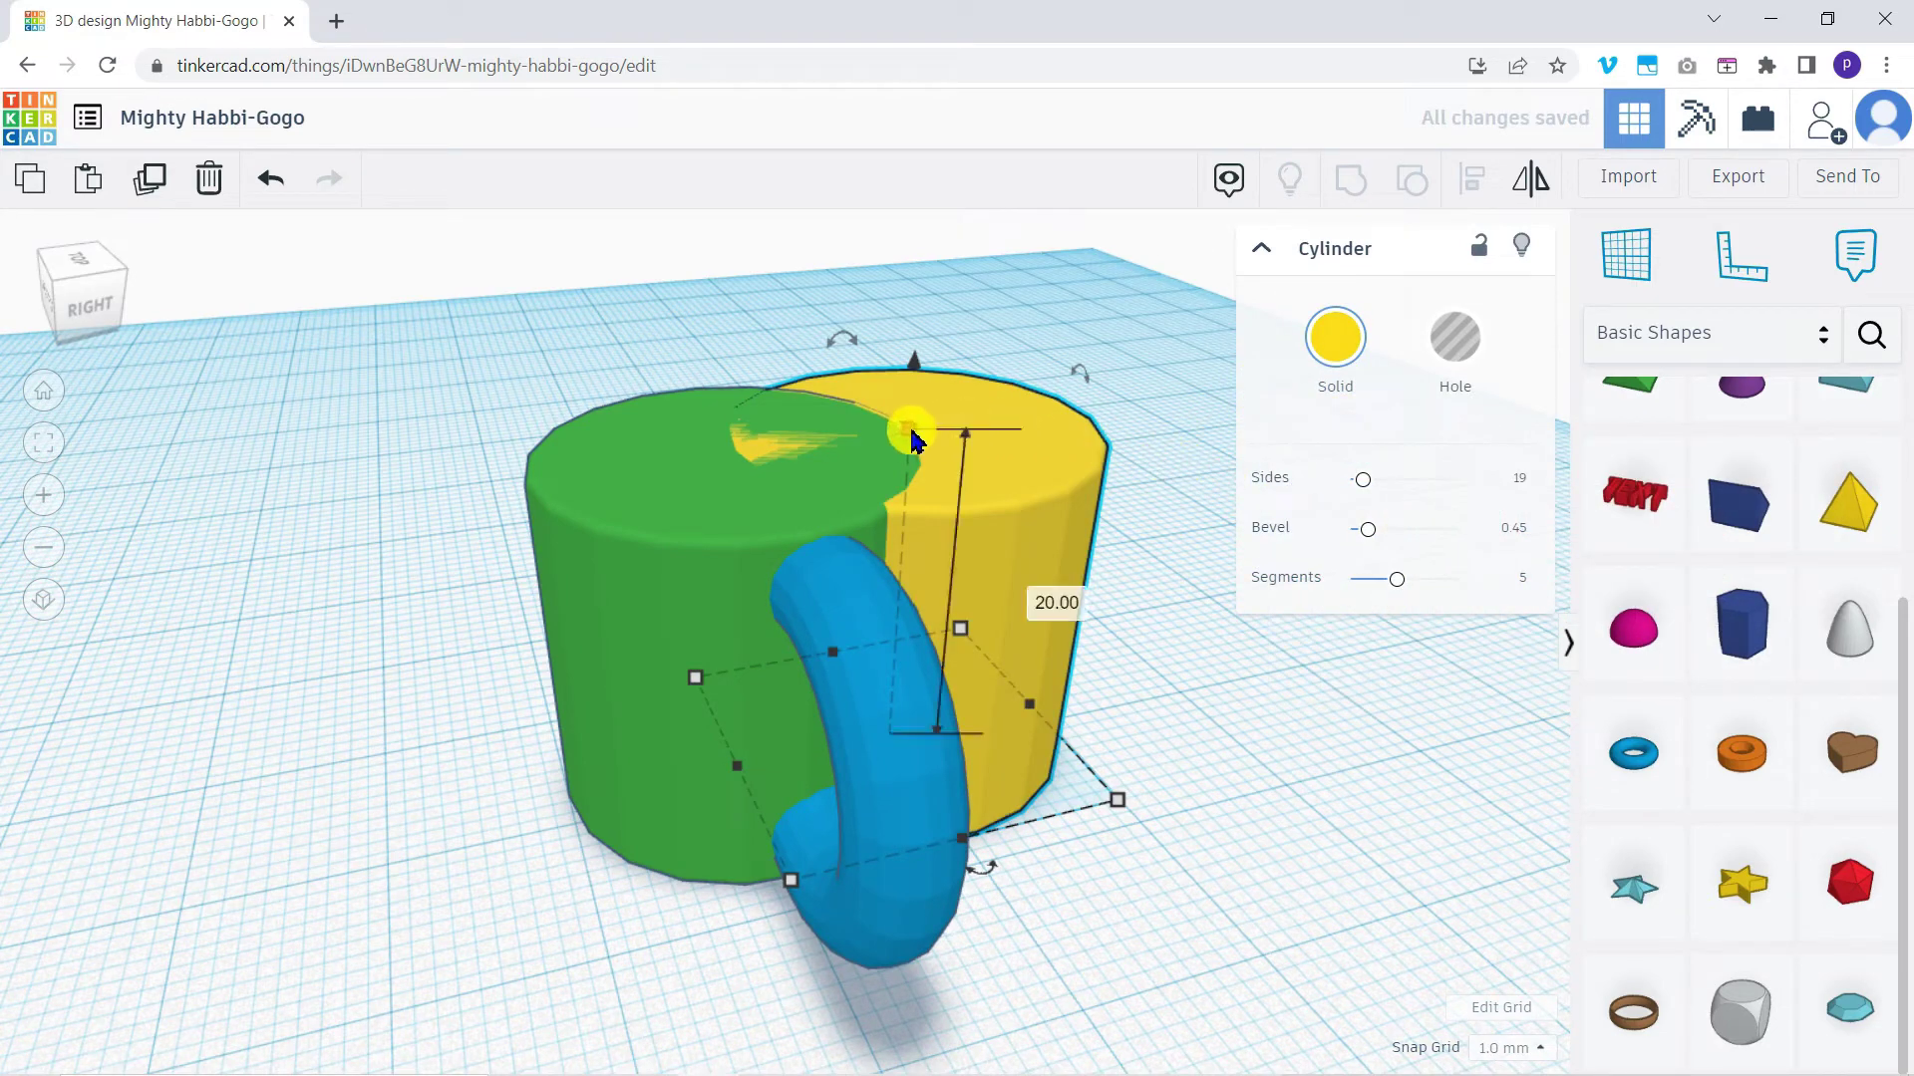
pyautogui.moveTo(910, 435); pyautogui.dragTo(903, 349)
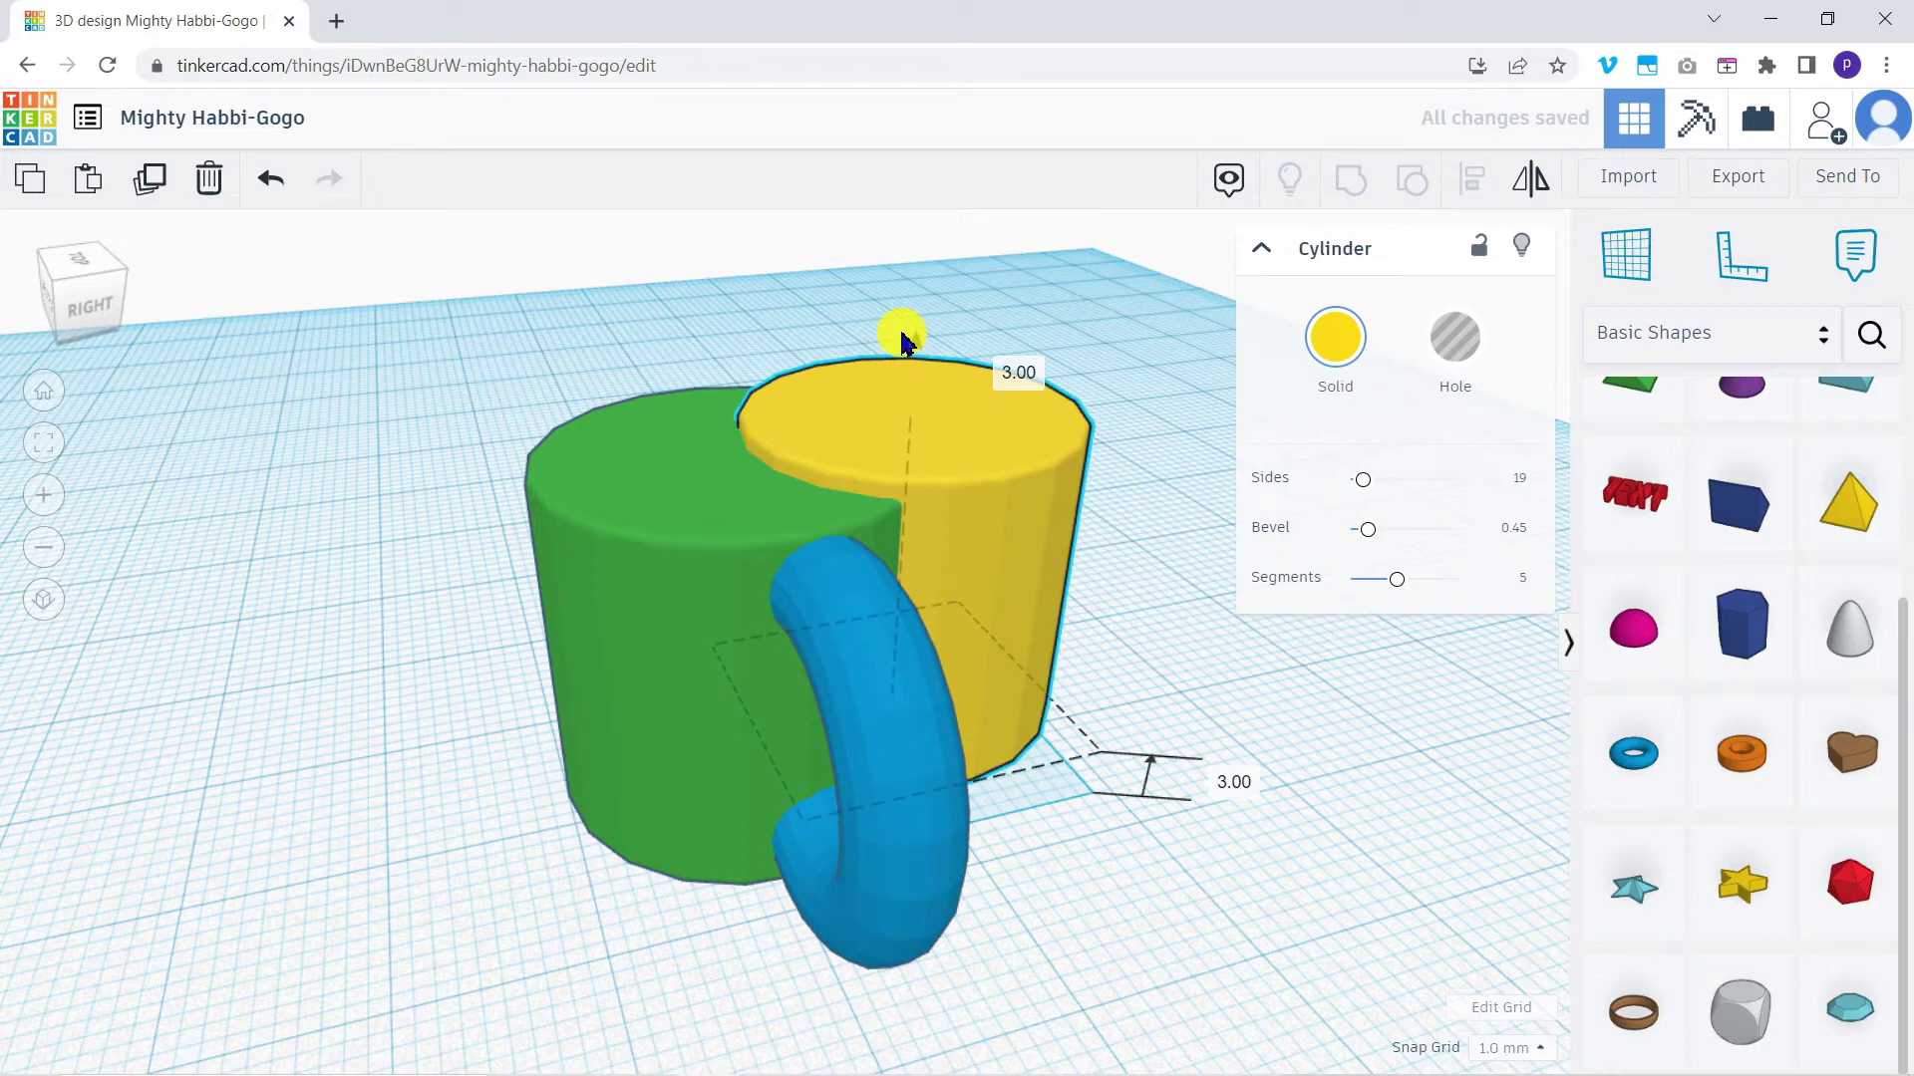
# Undo the height change and centre the yellow cylinder over the green body from above.
pyautogui.hotkey('ctrl', 'z')
pyautogui.moveTo(897, 334); pyautogui.dragTo(1019, 550, button='right')
pyautogui.moveTo(1007, 563); pyautogui.dragTo(774, 580)
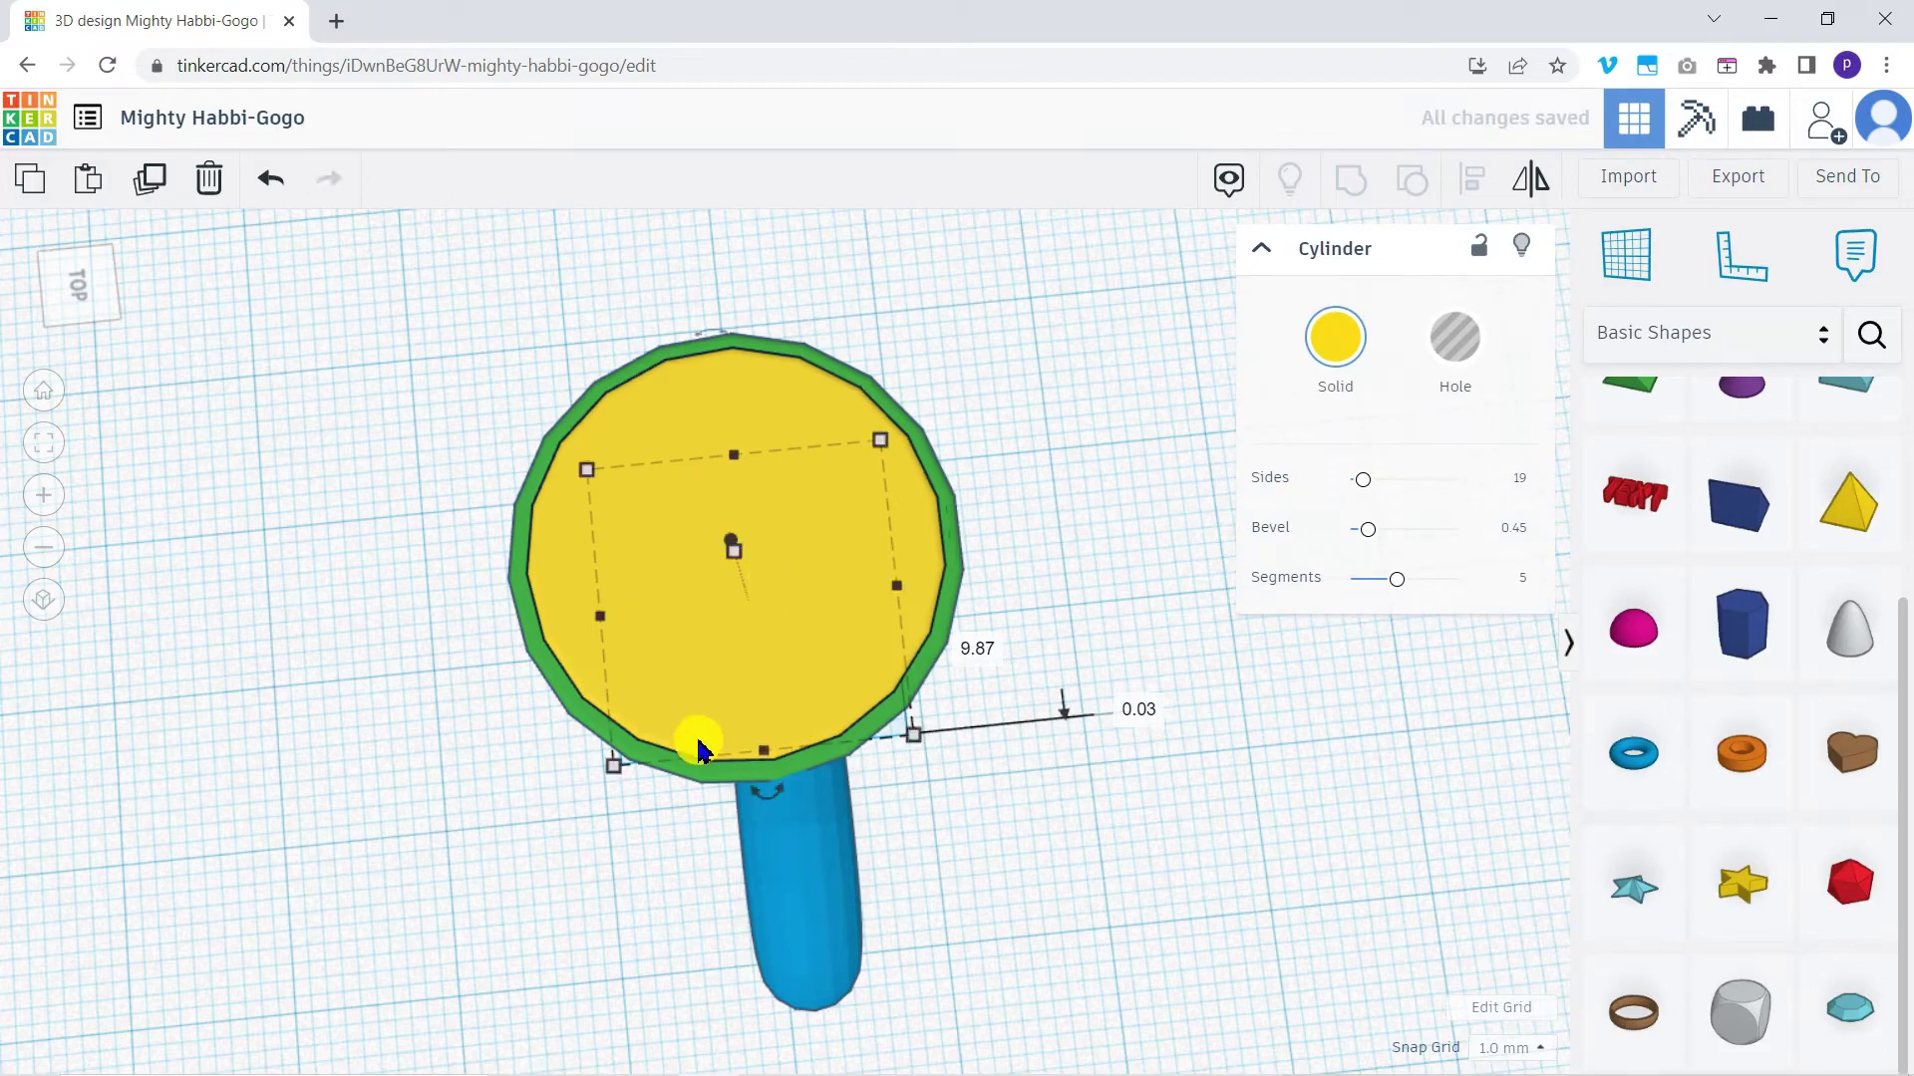
pyautogui.moveTo(697, 738); pyautogui.dragTo(937, 683, button='right')
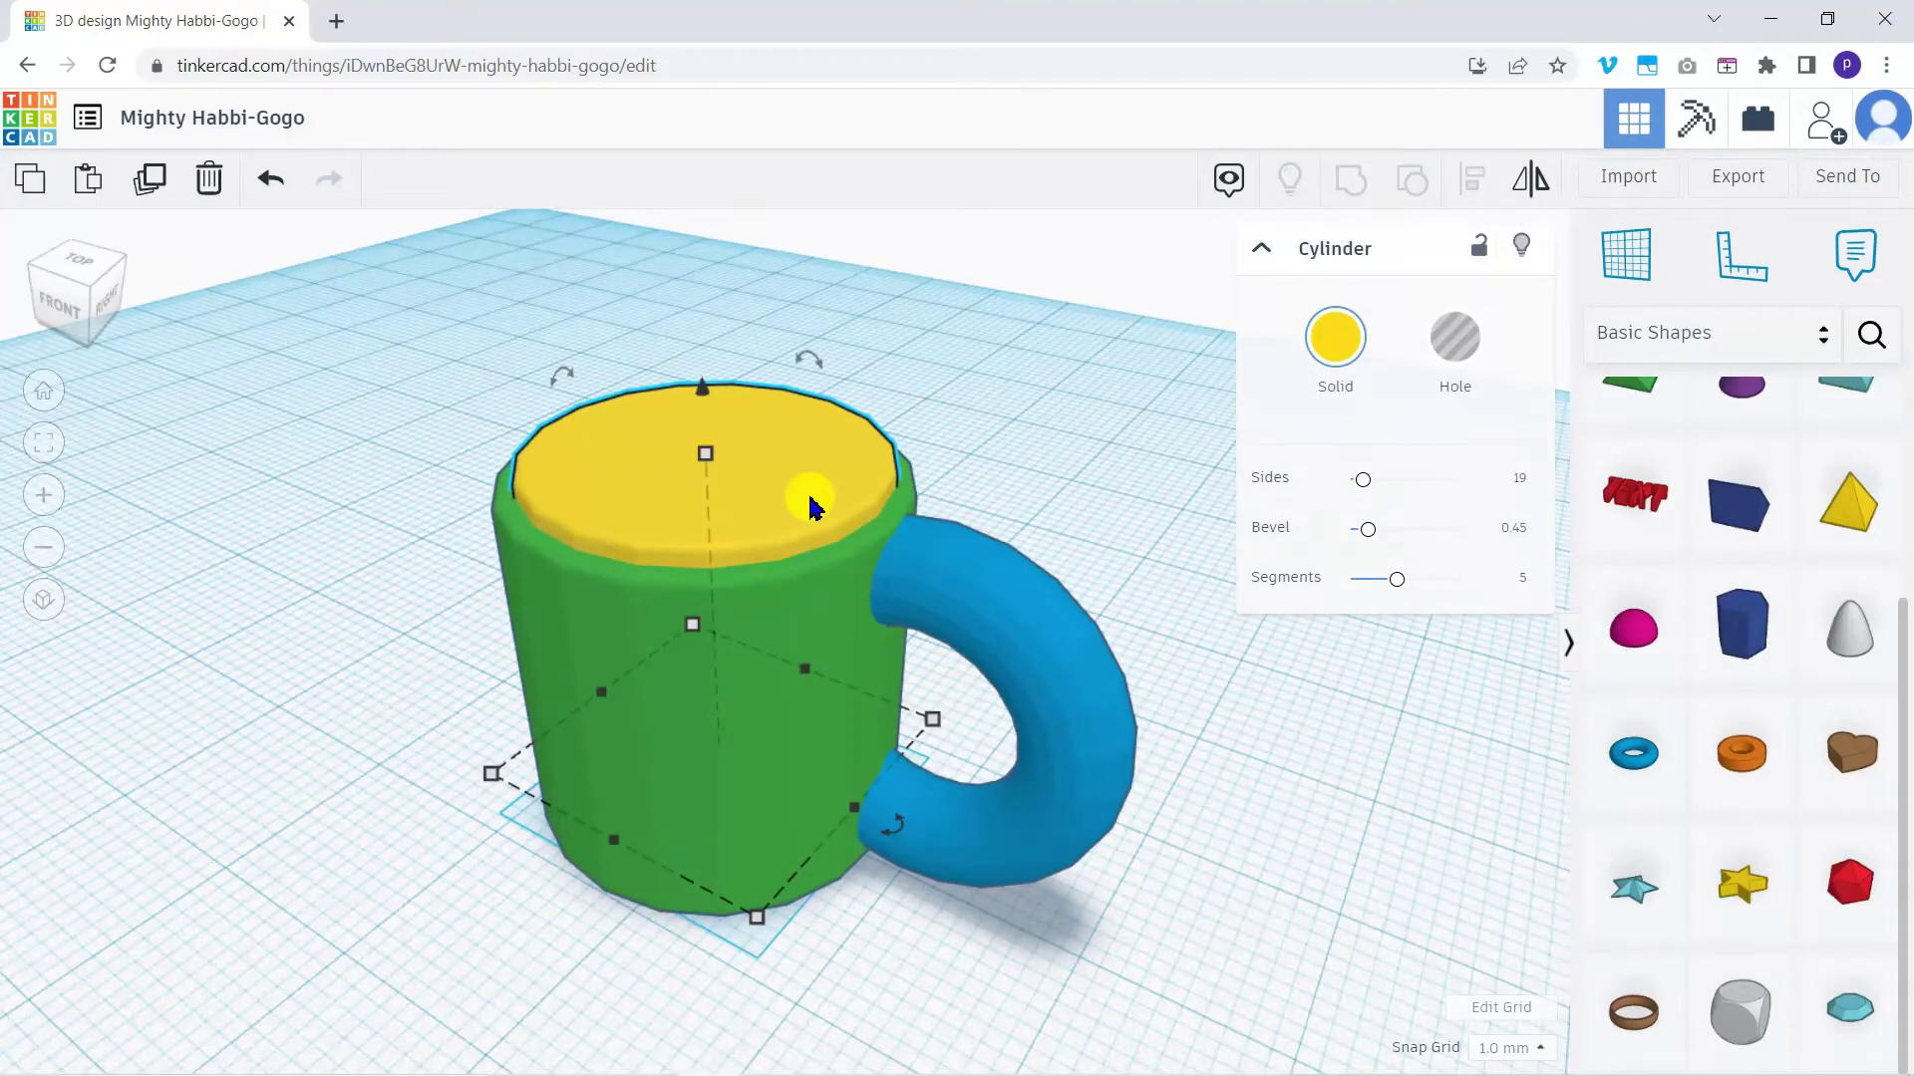
# Make the yellow cylinder a hole and group it with the torus and green body.
pyautogui.click(1462, 348)
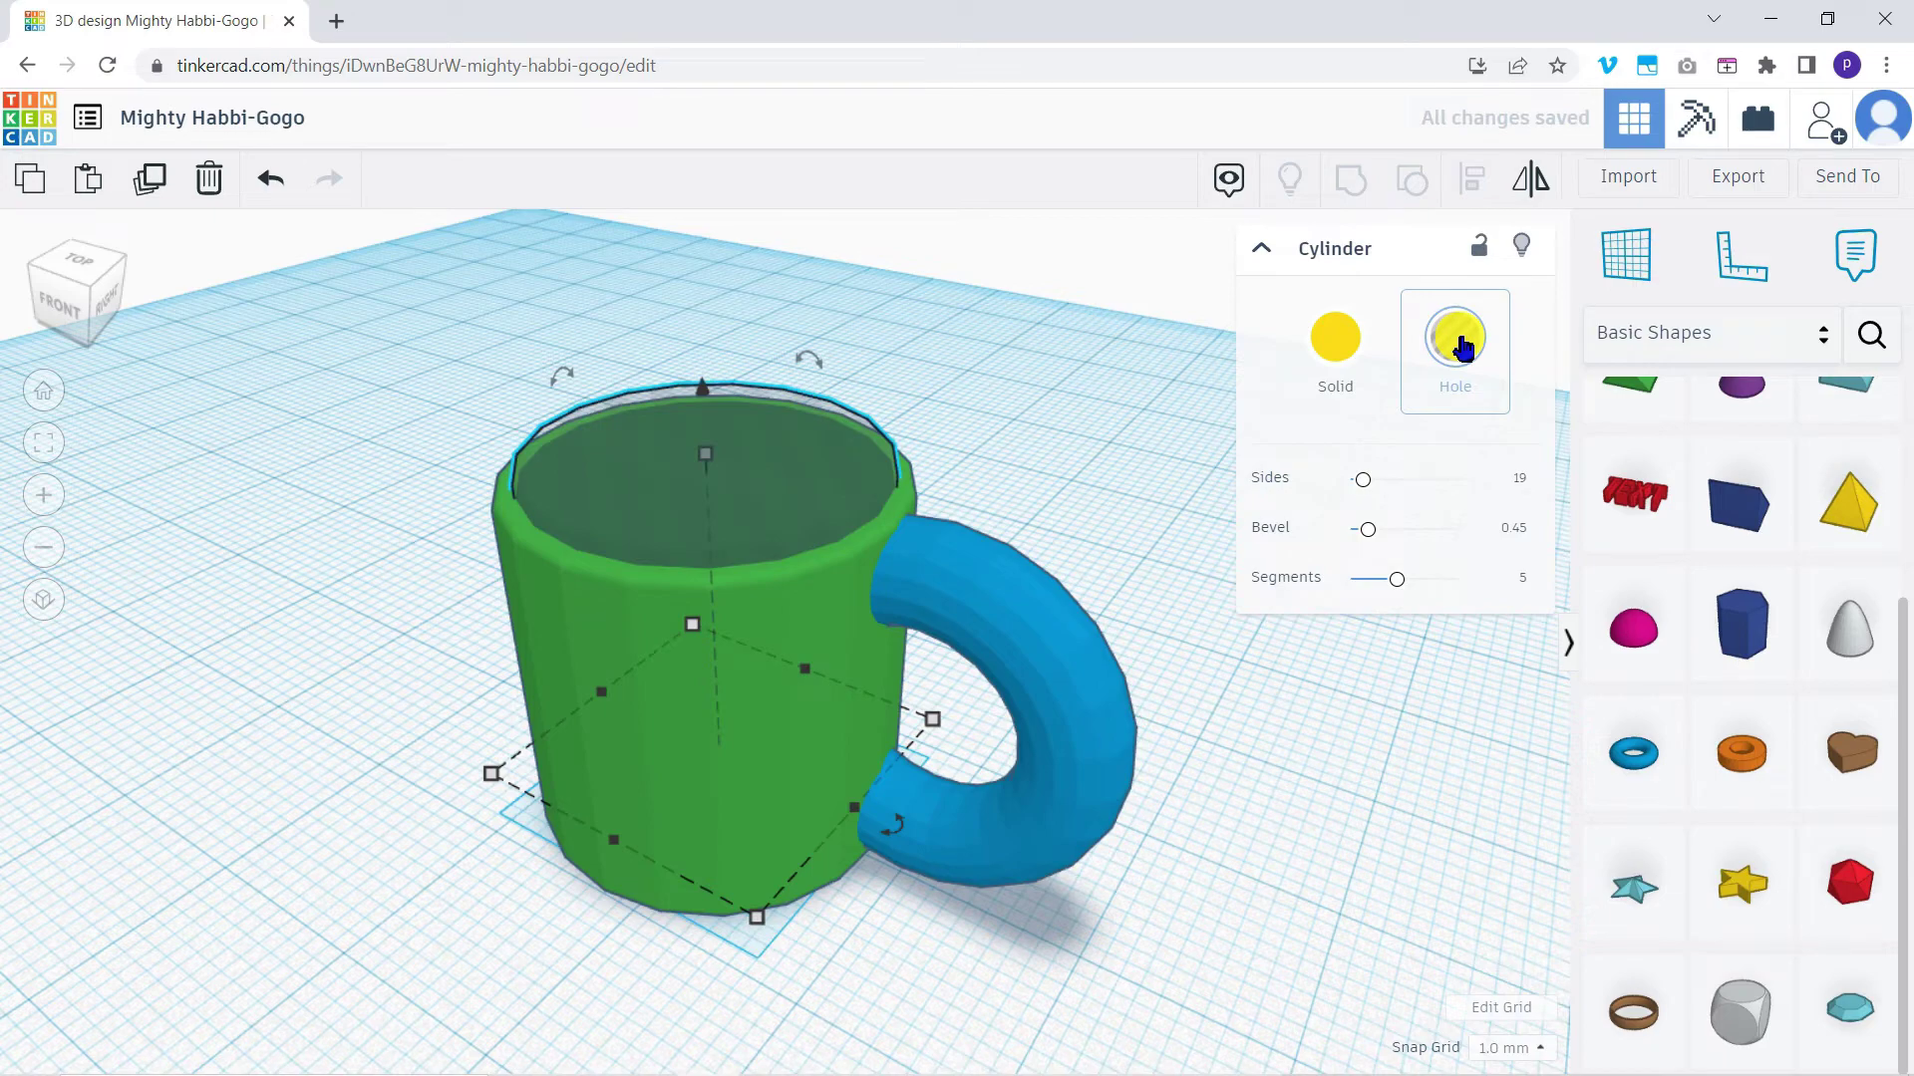
pyautogui.click(1075, 641)
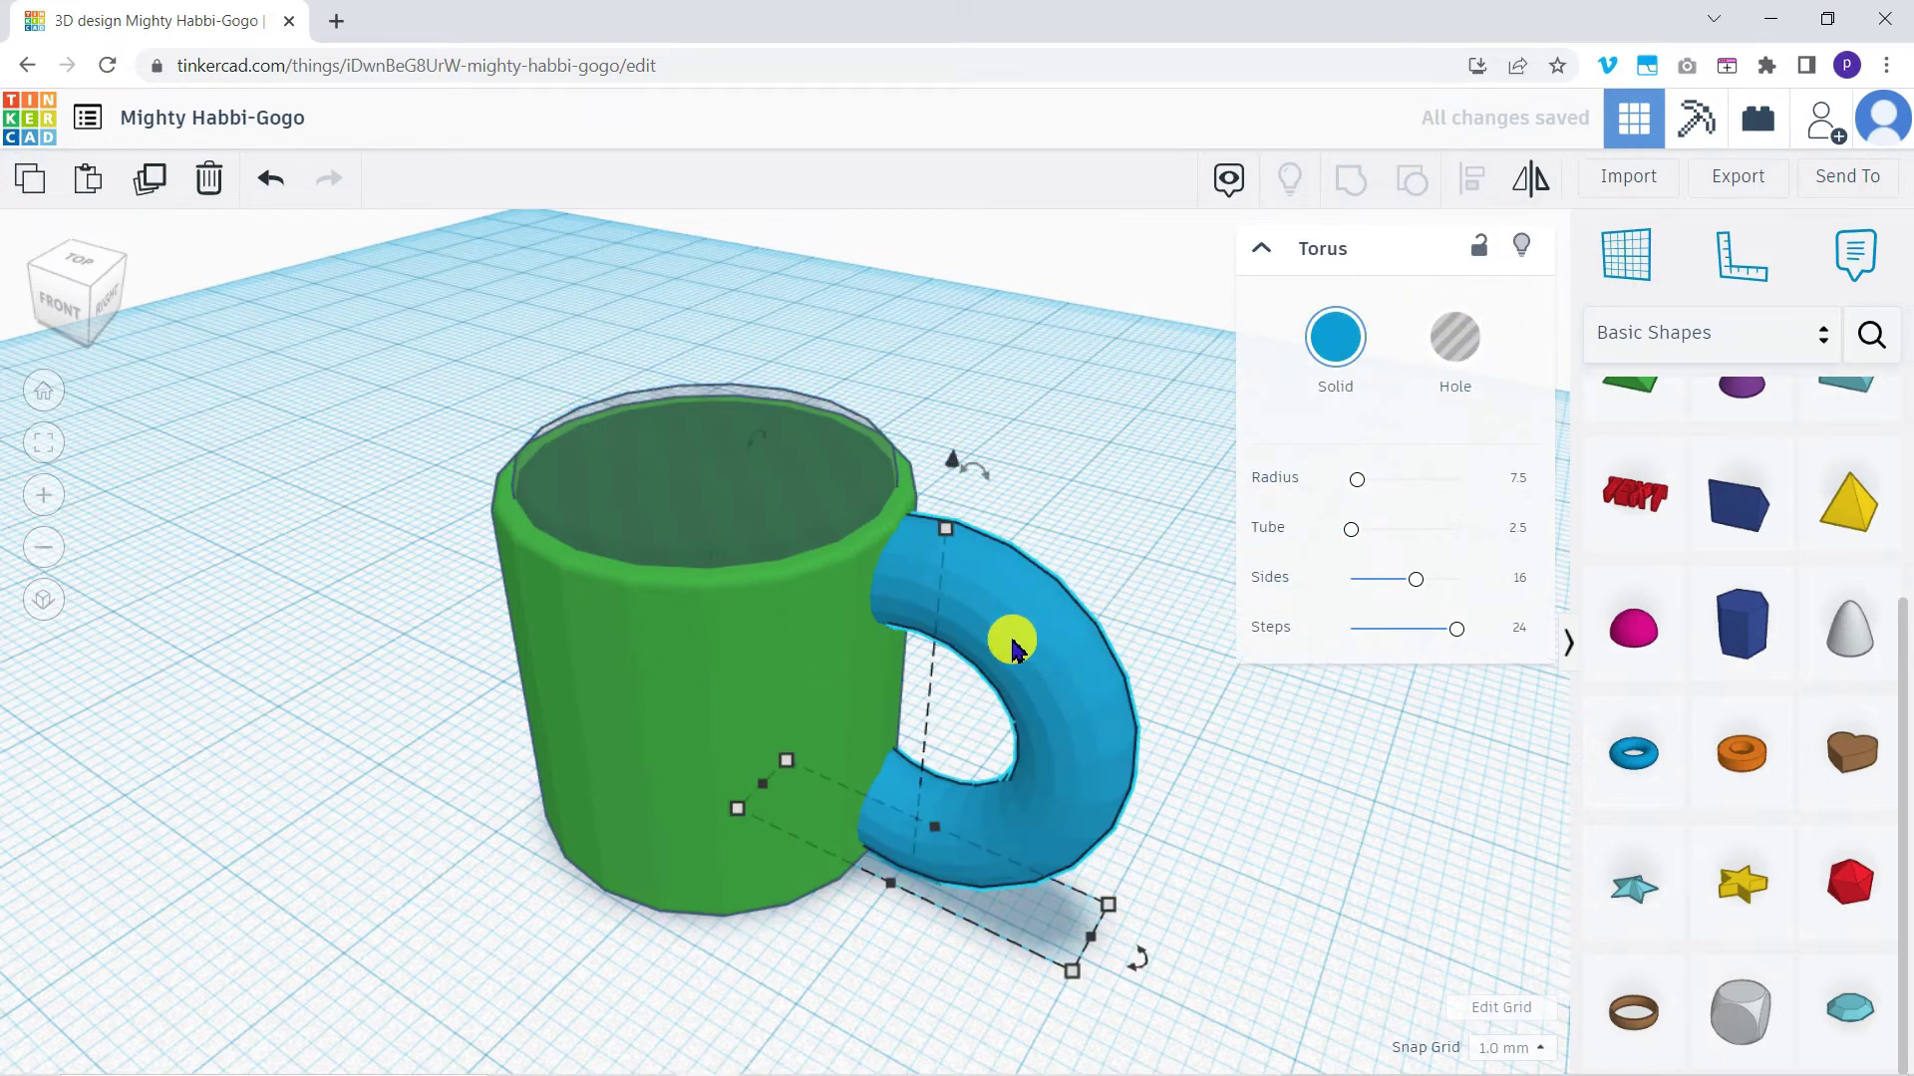
pyautogui.keyDown('shift'); pyautogui.click(793, 697); pyautogui.keyUp('shift')
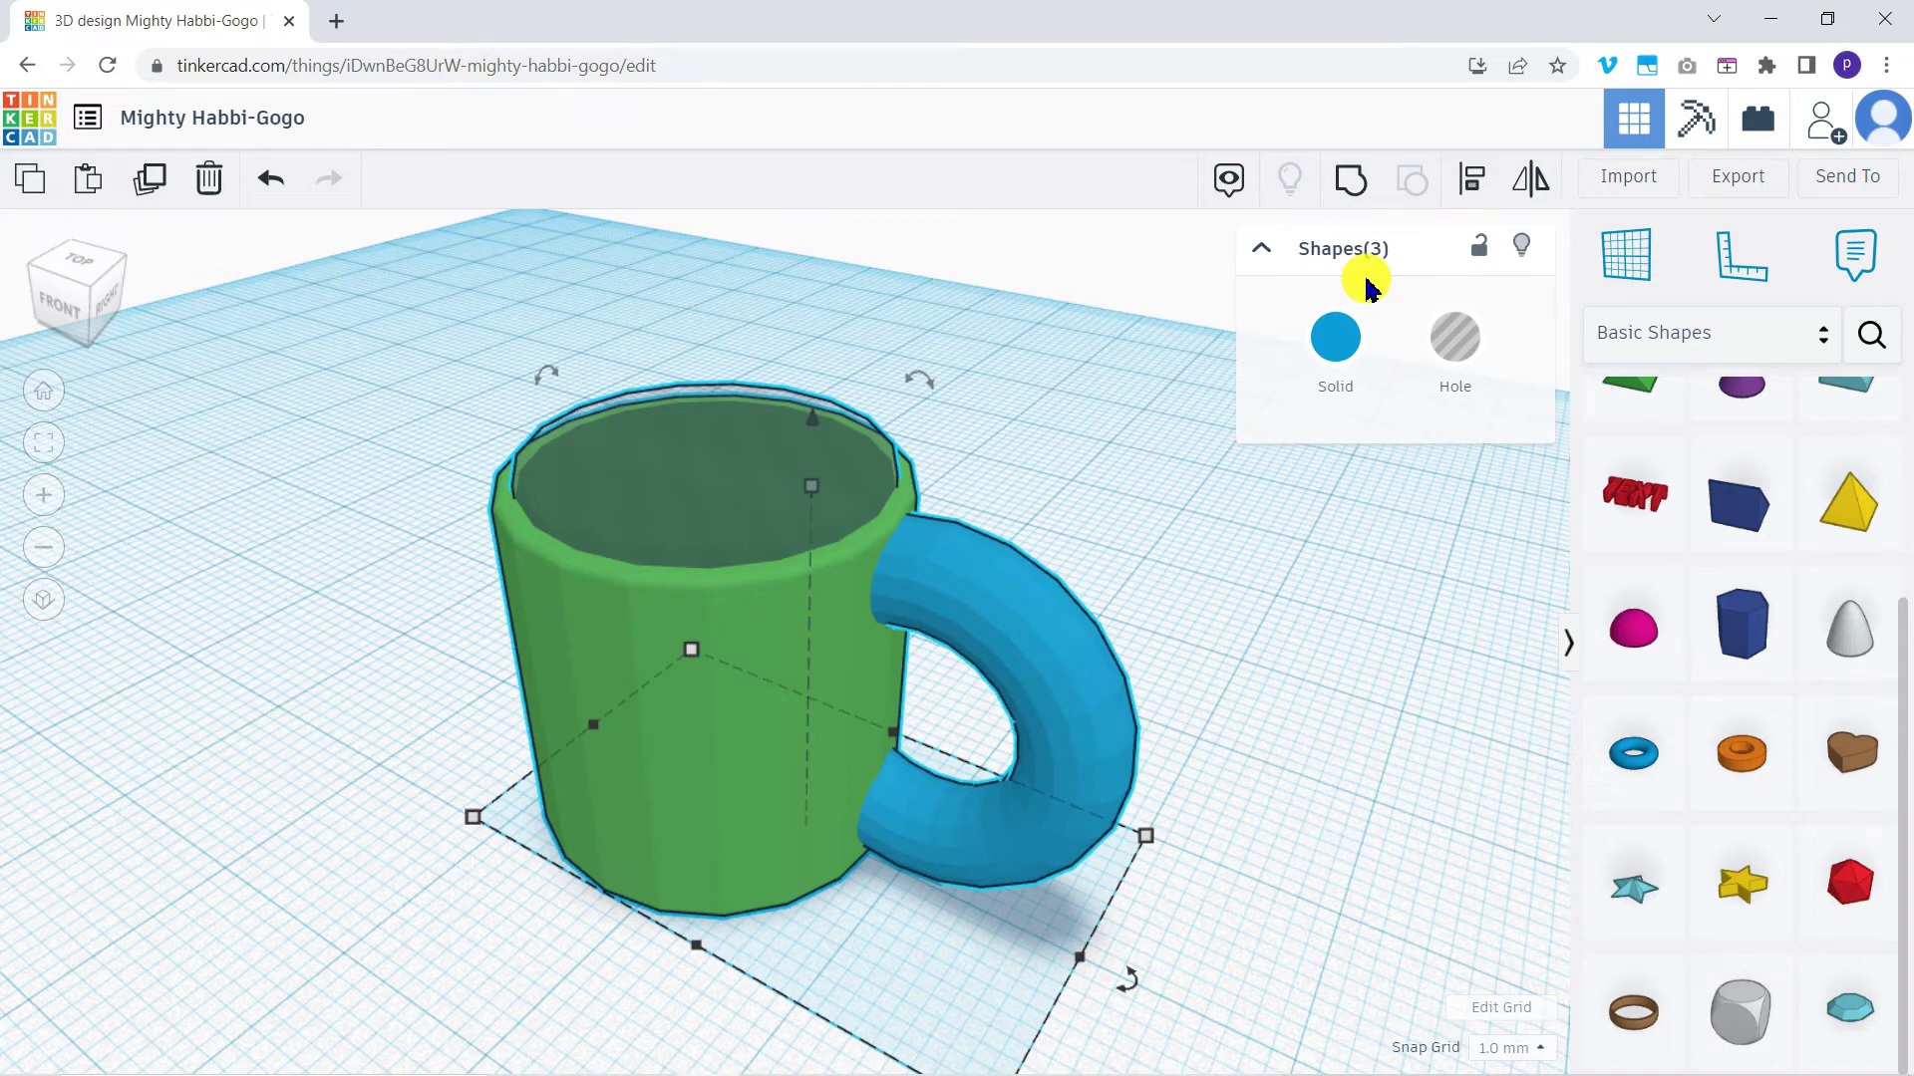
pyautogui.click(1351, 190)
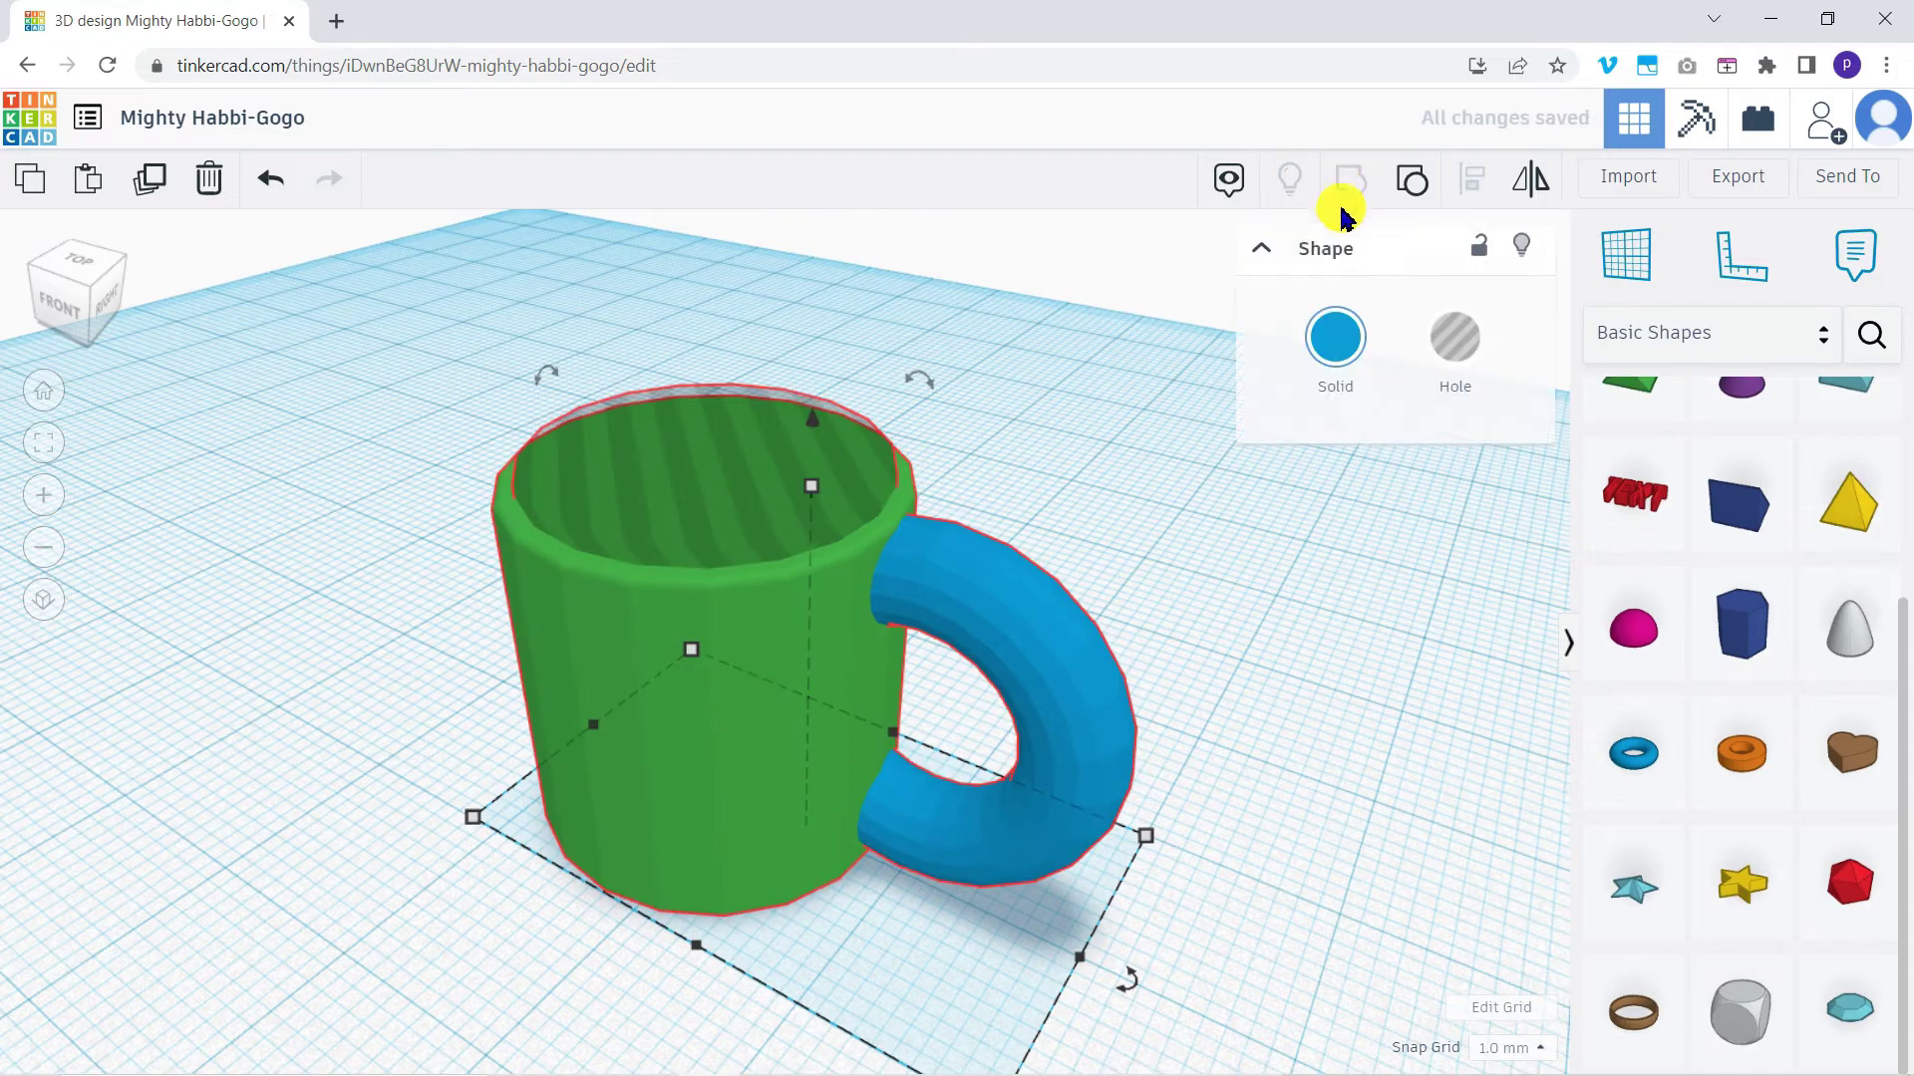
# Orbit and zoom to inspect the hollow mug's interior, then undo a stray change.
pyautogui.moveTo(897, 538); pyautogui.dragTo(781, 654, button='right')
pyautogui.scroll(5, 782, 654)
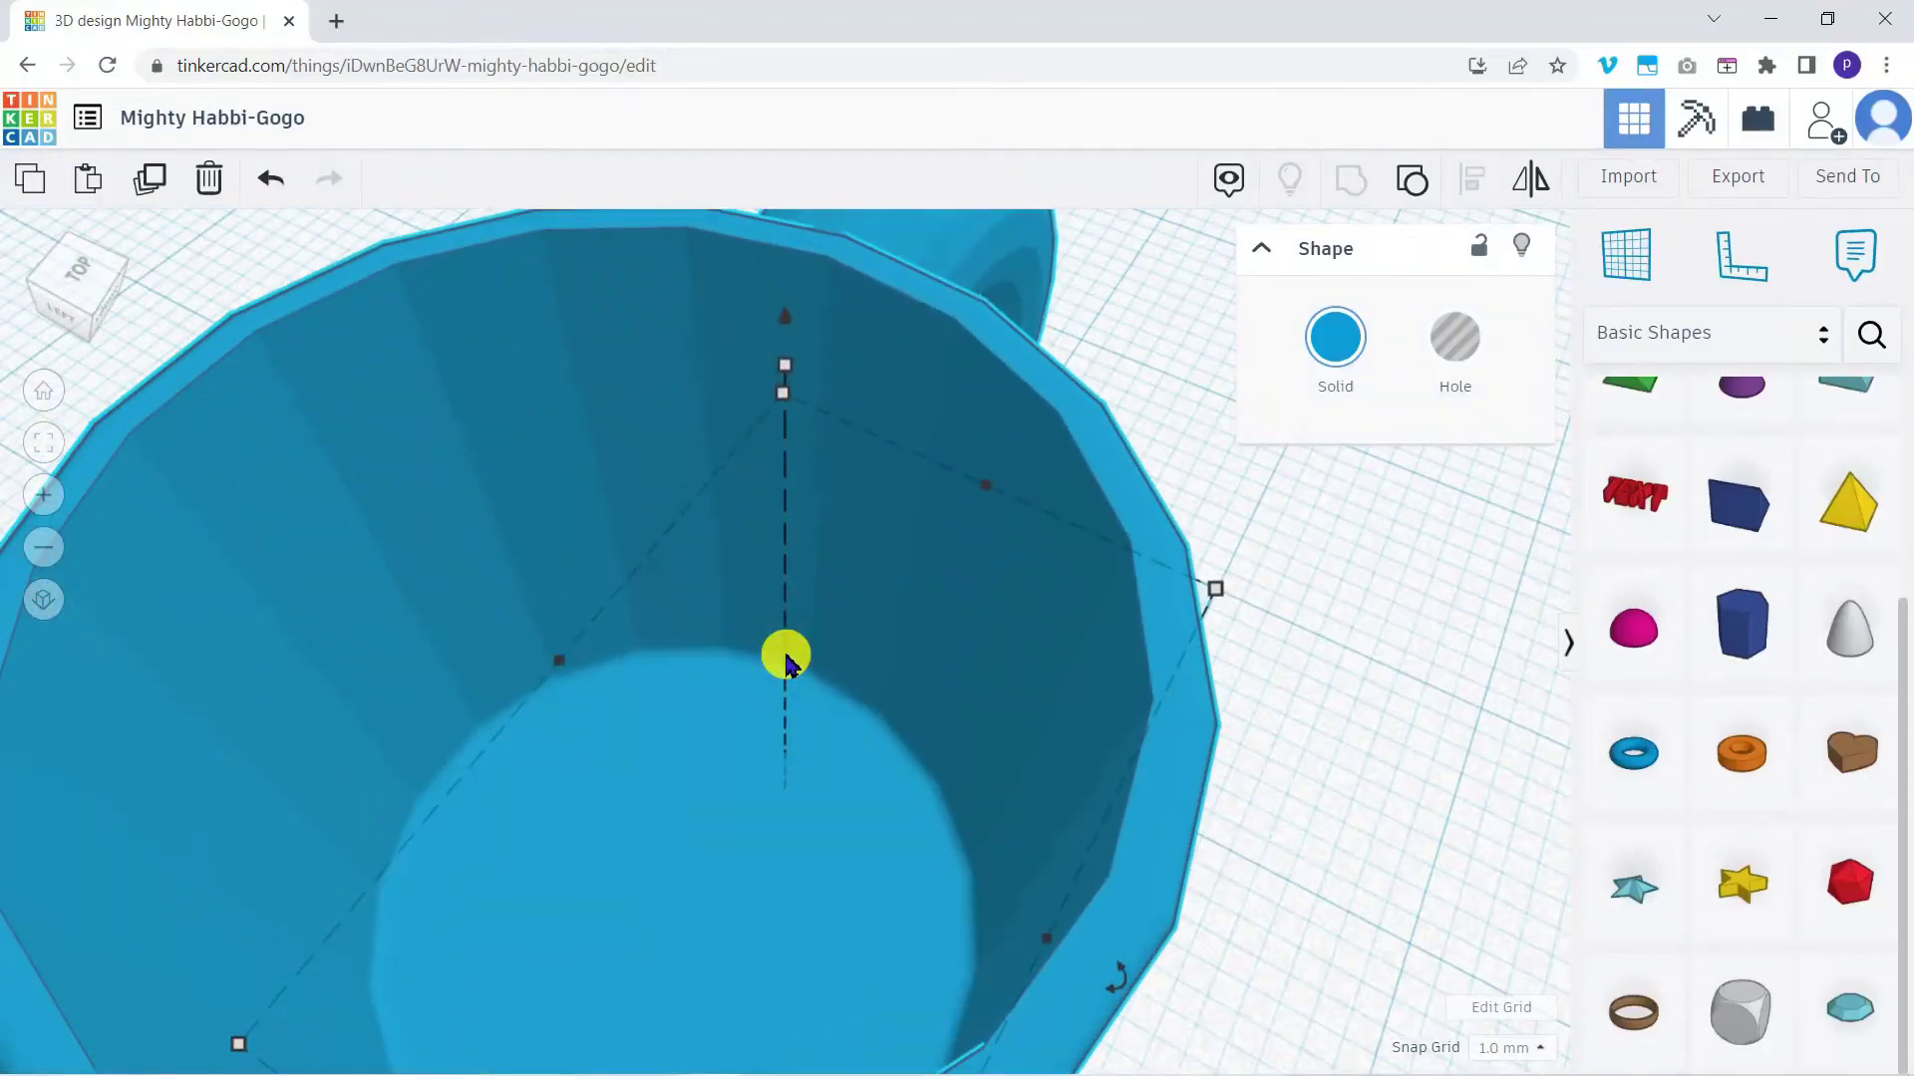
pyautogui.scroll(-8, 790, 669)
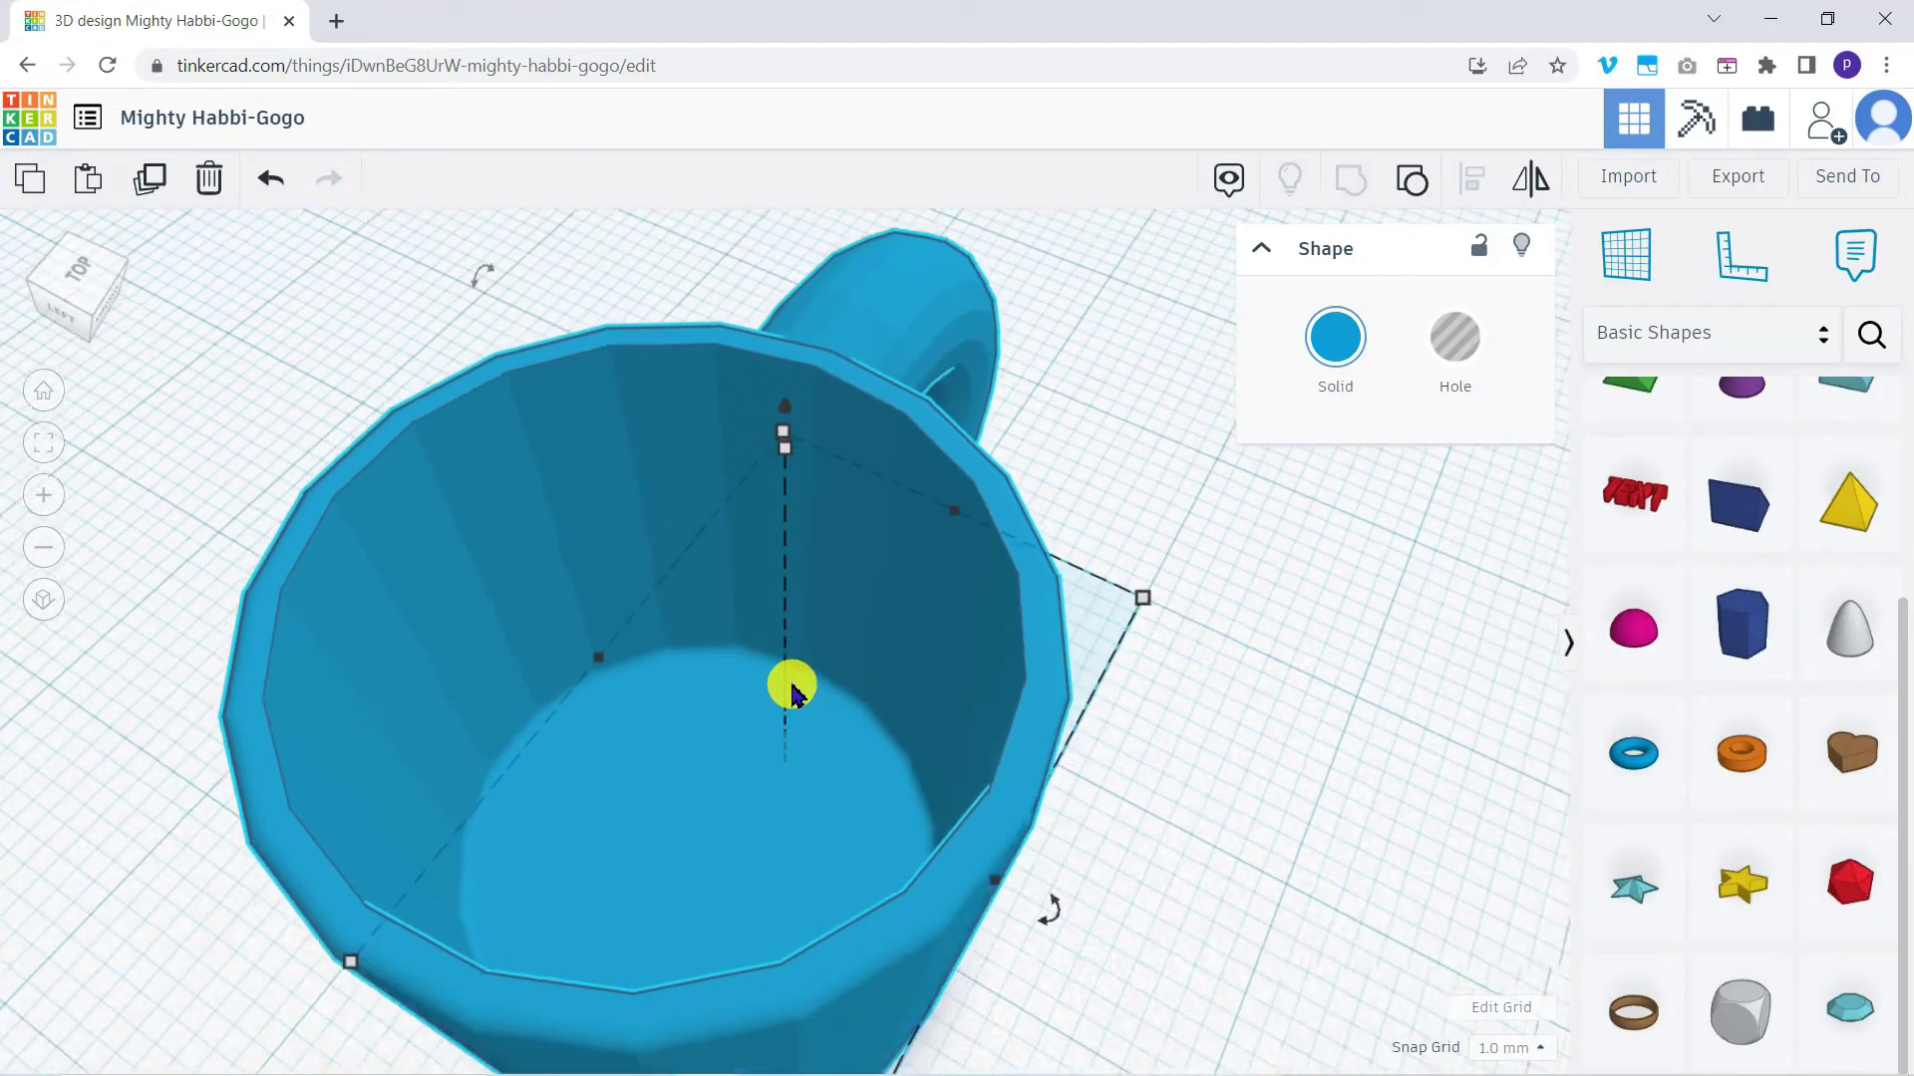
pyautogui.moveTo(791, 684); pyautogui.dragTo(674, 688, button='right')
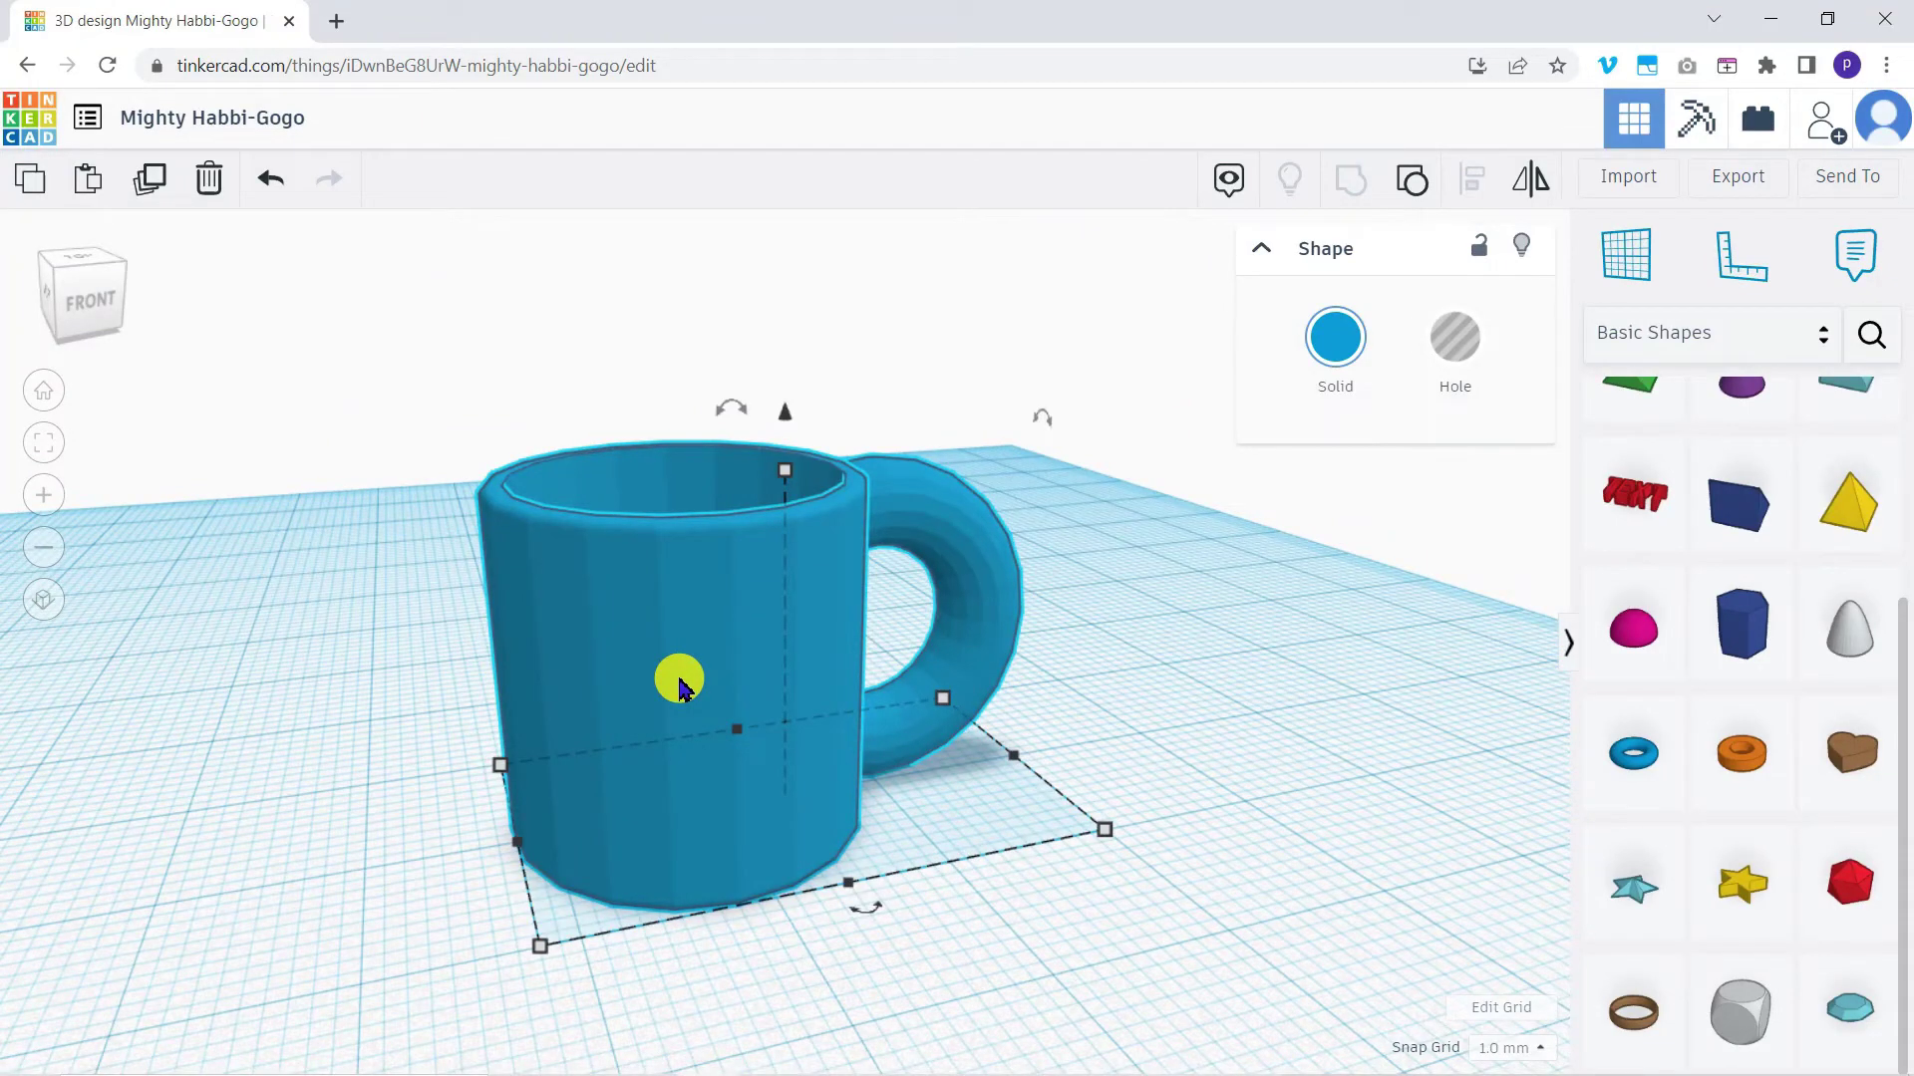
pyautogui.hotkey('ctrl', 'z')
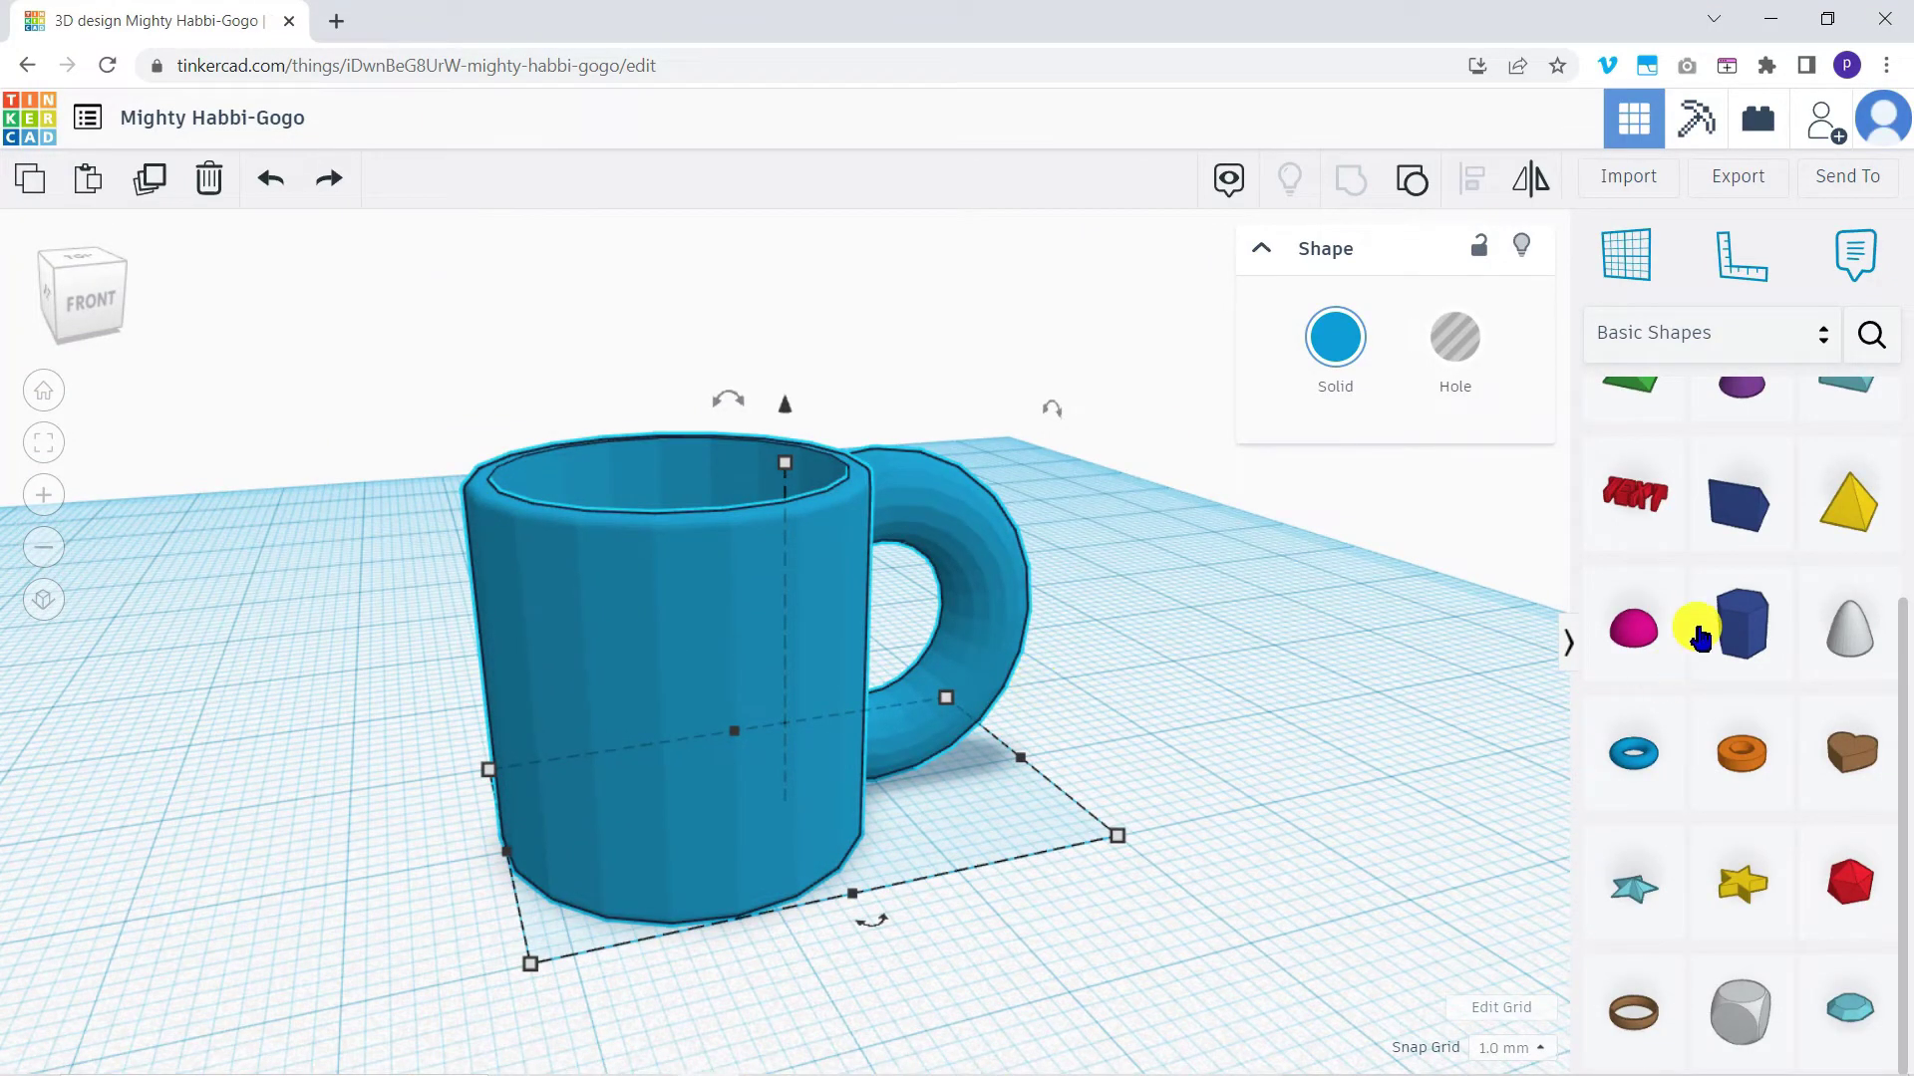
# Add a text shape reading 'Retro Cafe' and set its height to 21.34.
pyautogui.moveTo(1655, 520); pyautogui.dragTo(962, 906)
pyautogui.scroll(-5, 1043, 835)
pyautogui.scroll(-5, 949, 867)
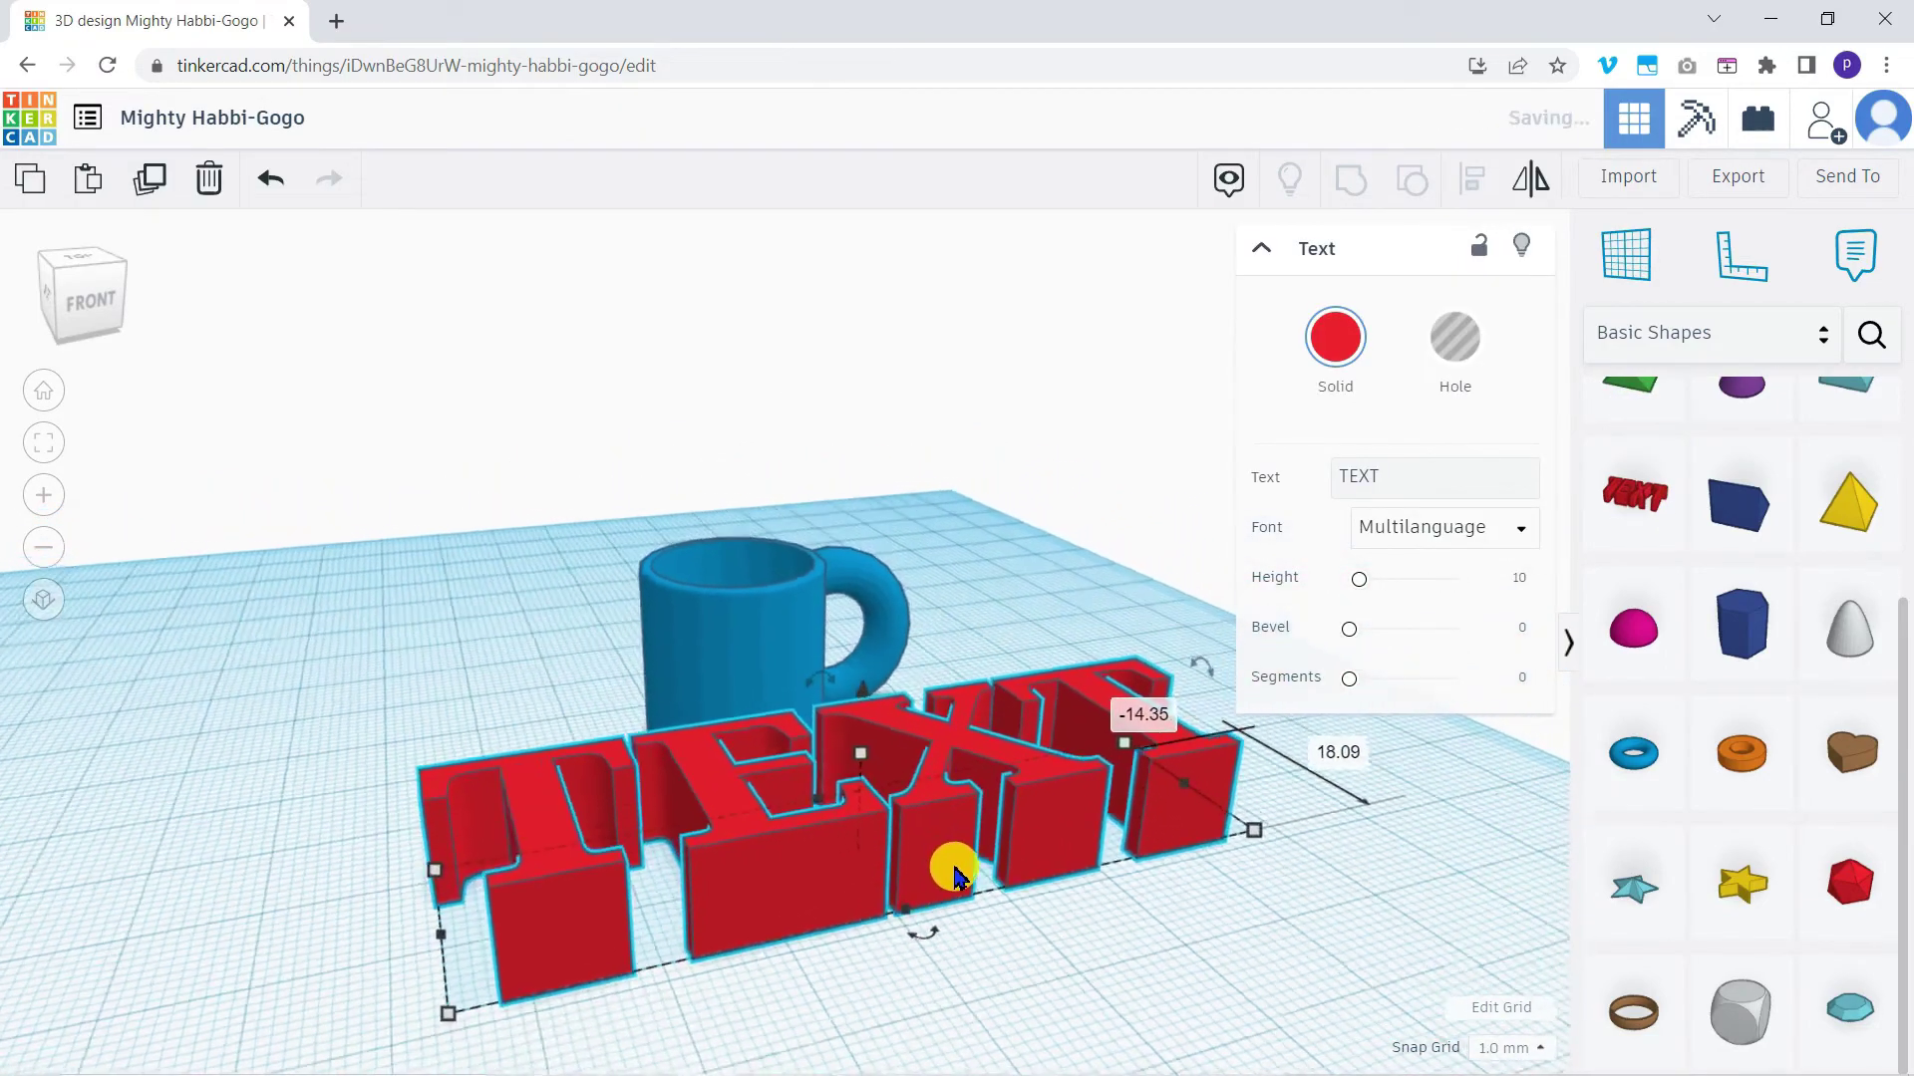
pyautogui.click(1370, 475)
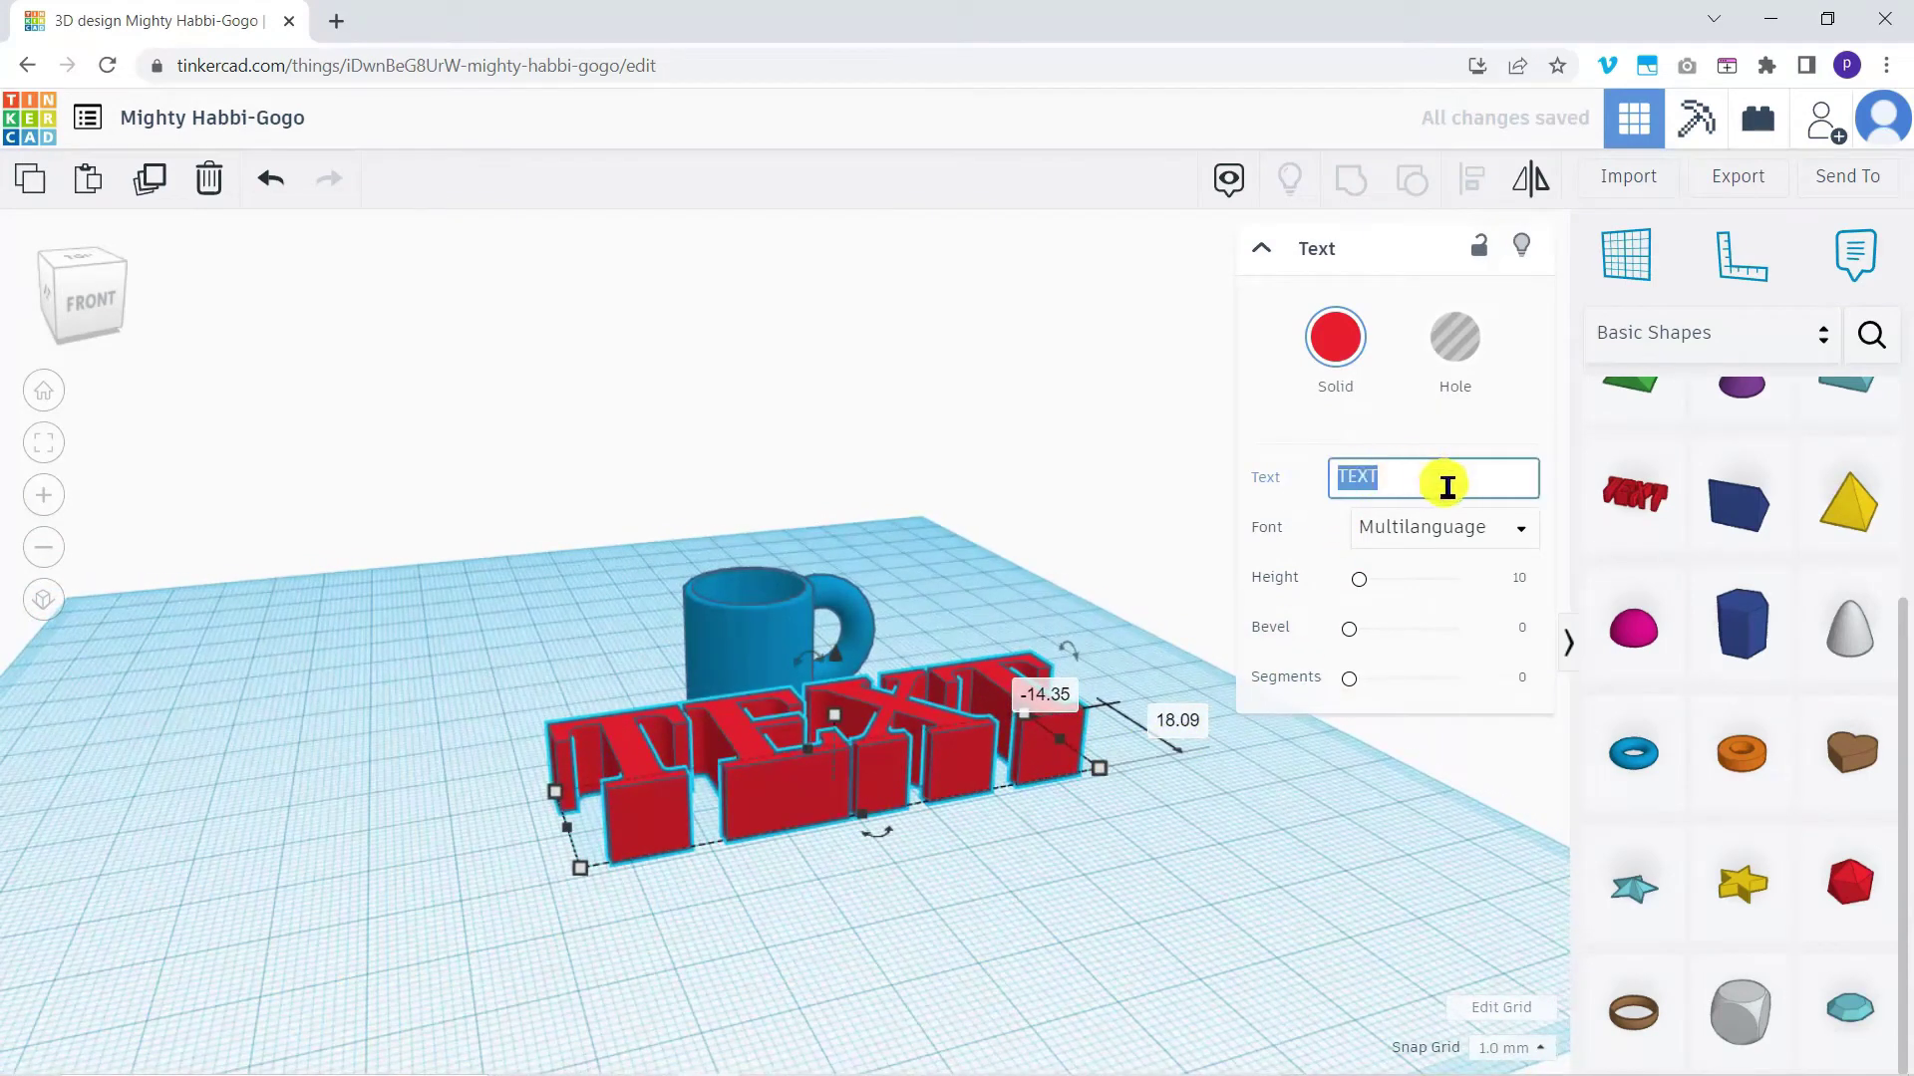
pyautogui.write('Retro Cafe')
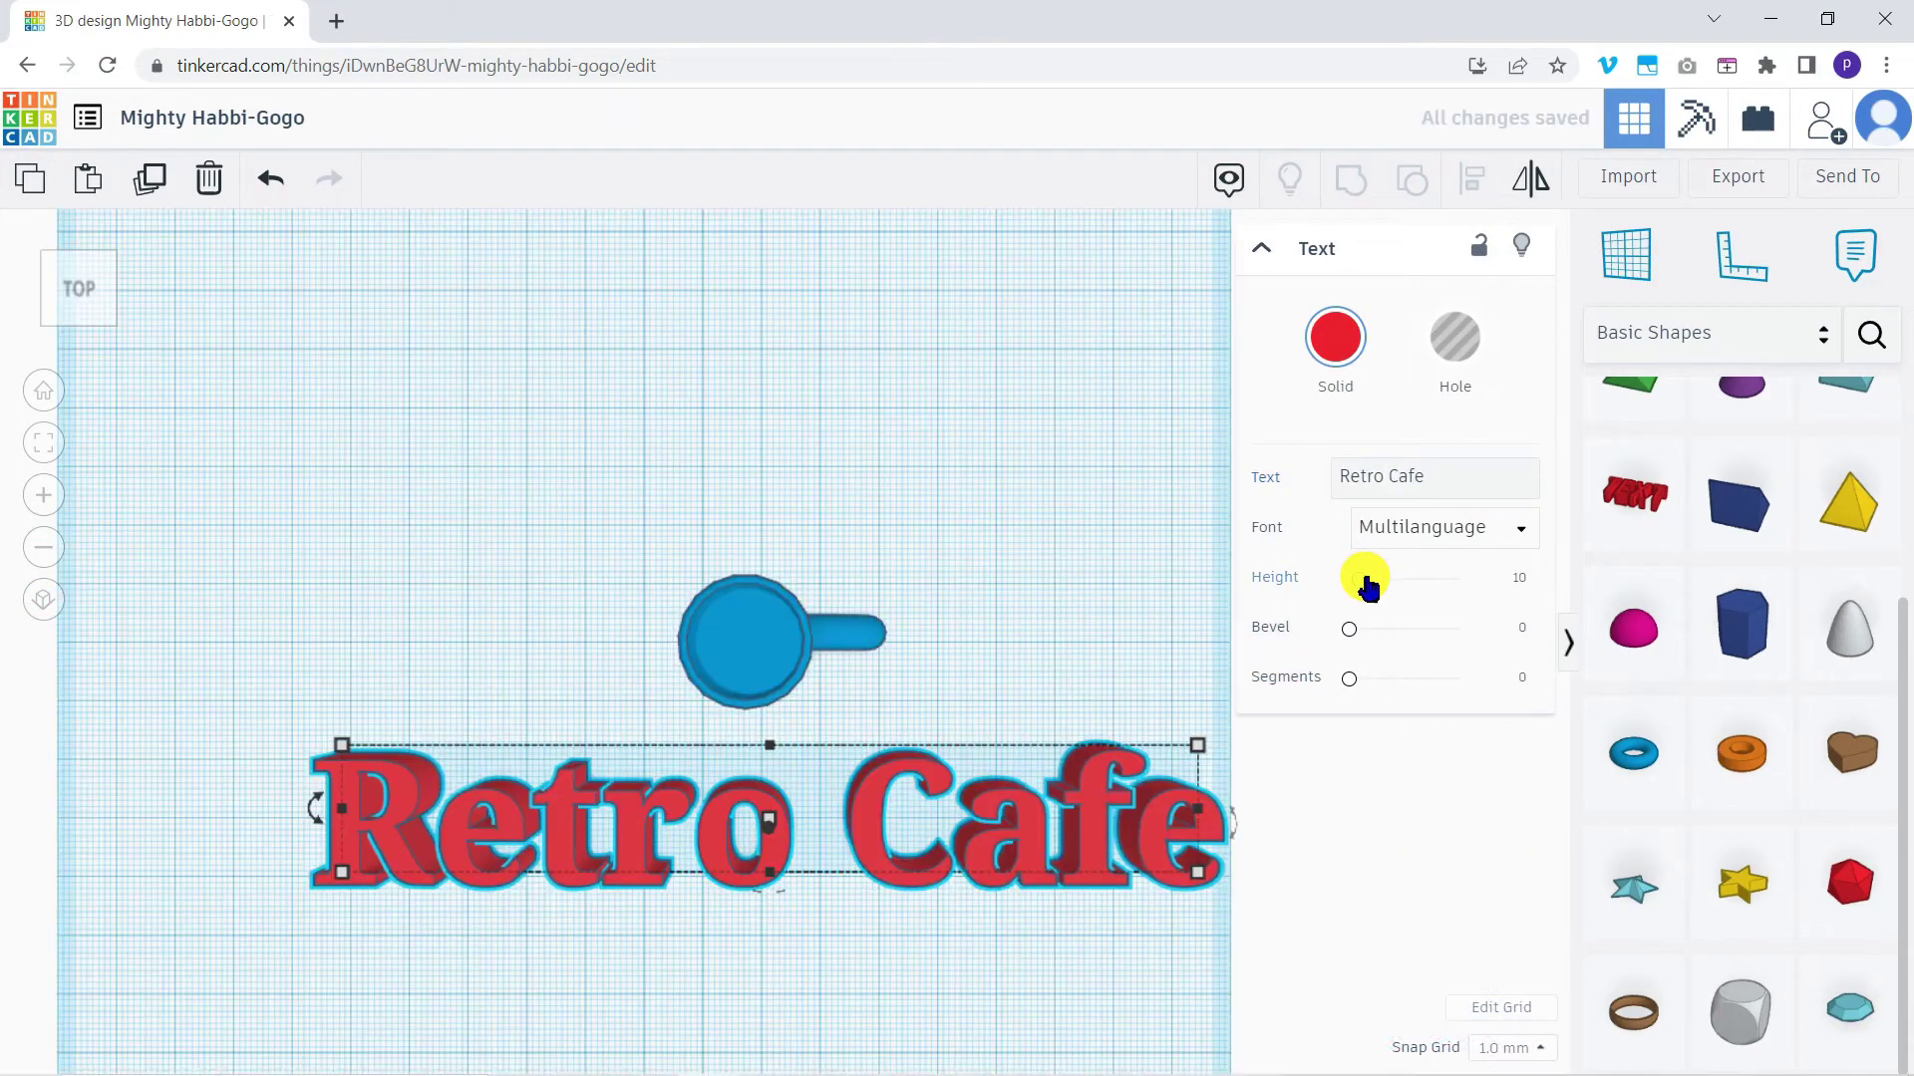
pyautogui.moveTo(1367, 576); pyautogui.dragTo(1388, 686)
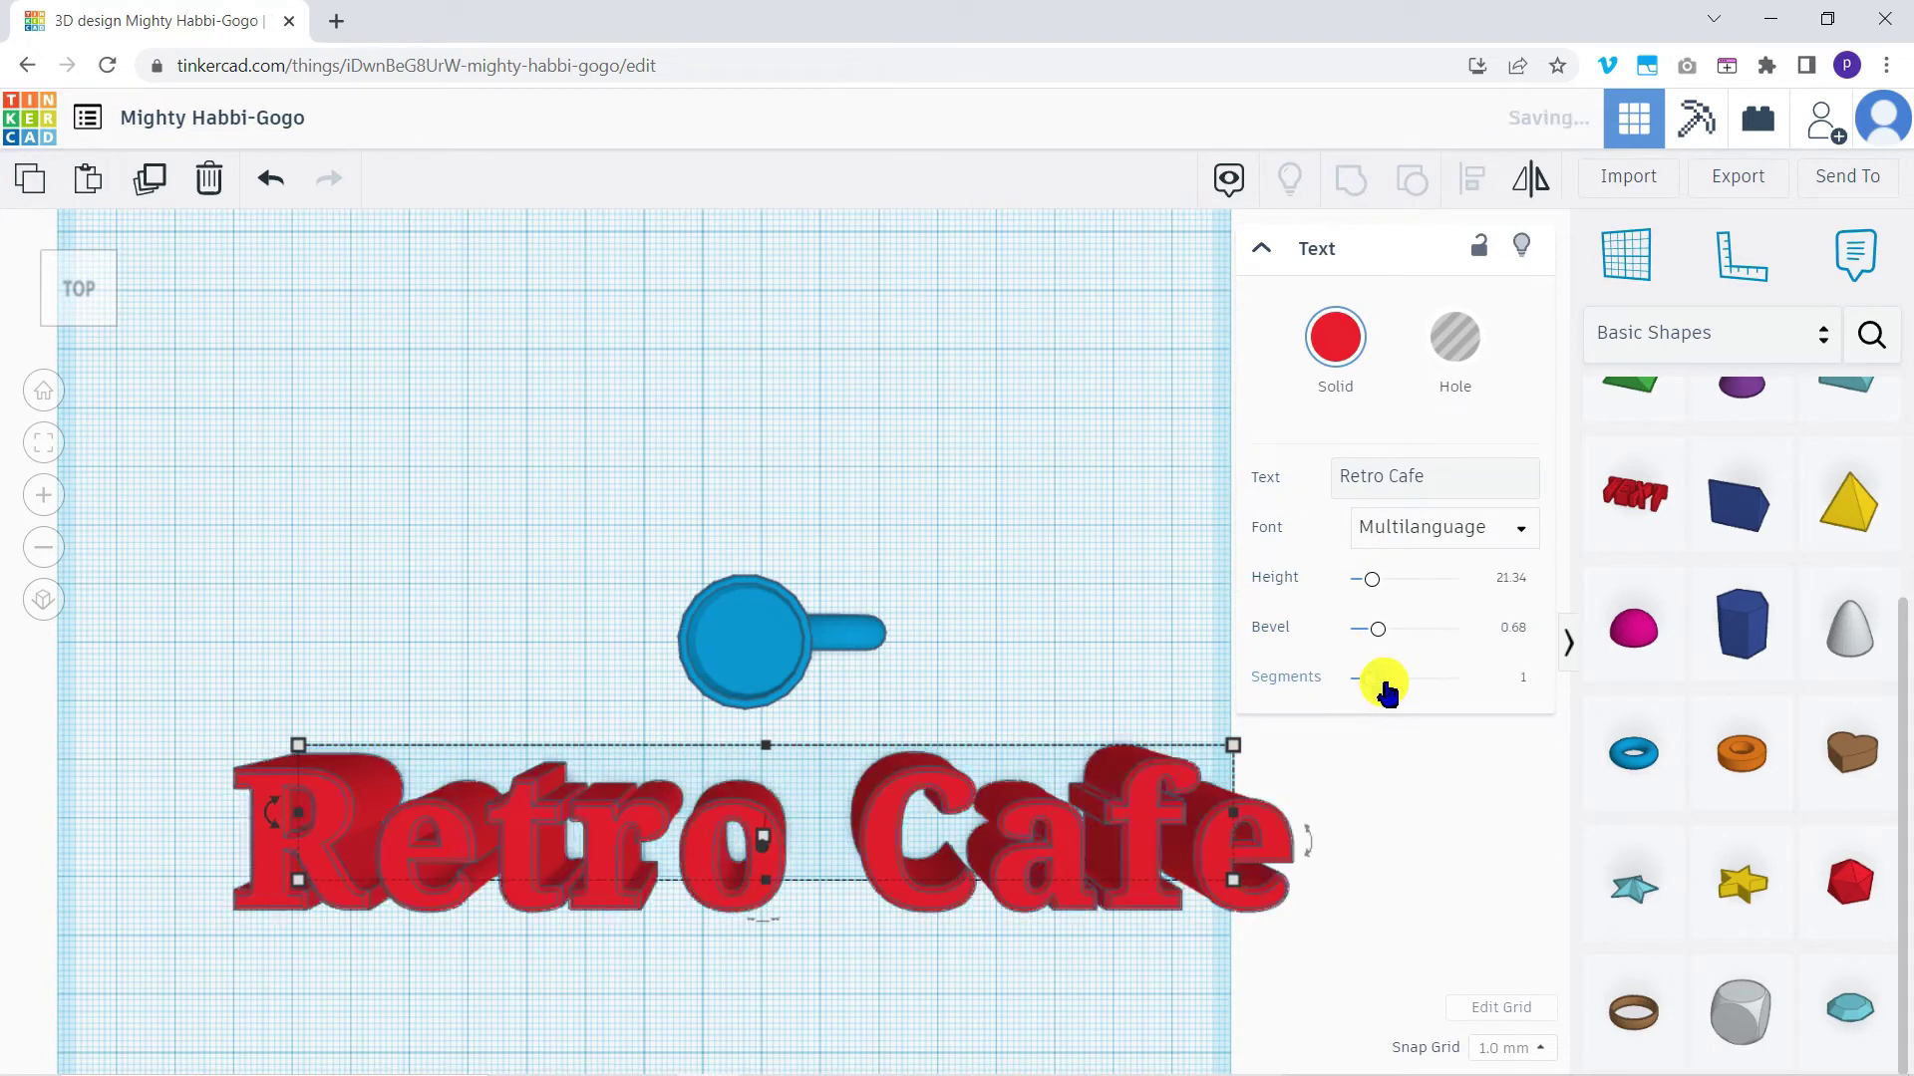
# Switch the text to the Sans font and reduce its height to 11.01.
pyautogui.click(1438, 539)
pyautogui.click(1387, 611)
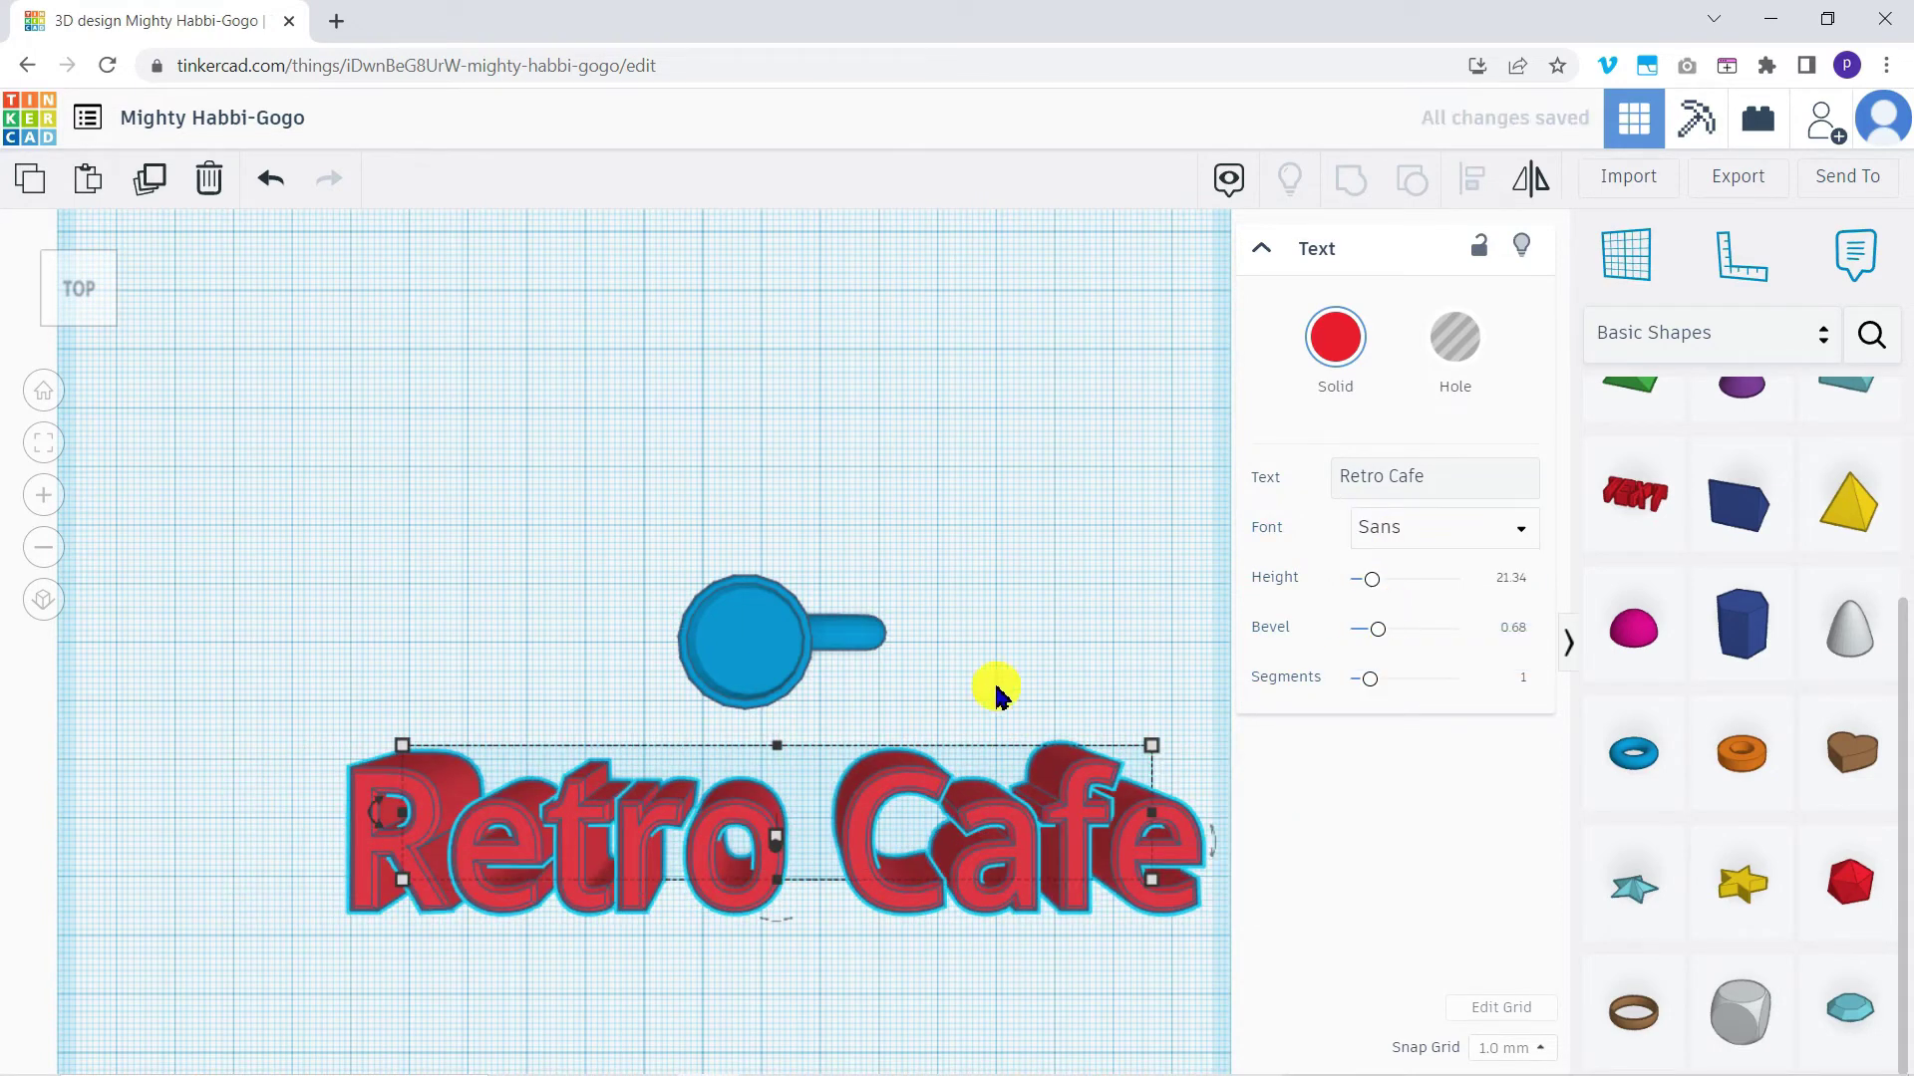
pyautogui.moveTo(777, 747); pyautogui.dragTo(773, 773)
pyautogui.moveTo(772, 772); pyautogui.dragTo(598, 426, button='right')
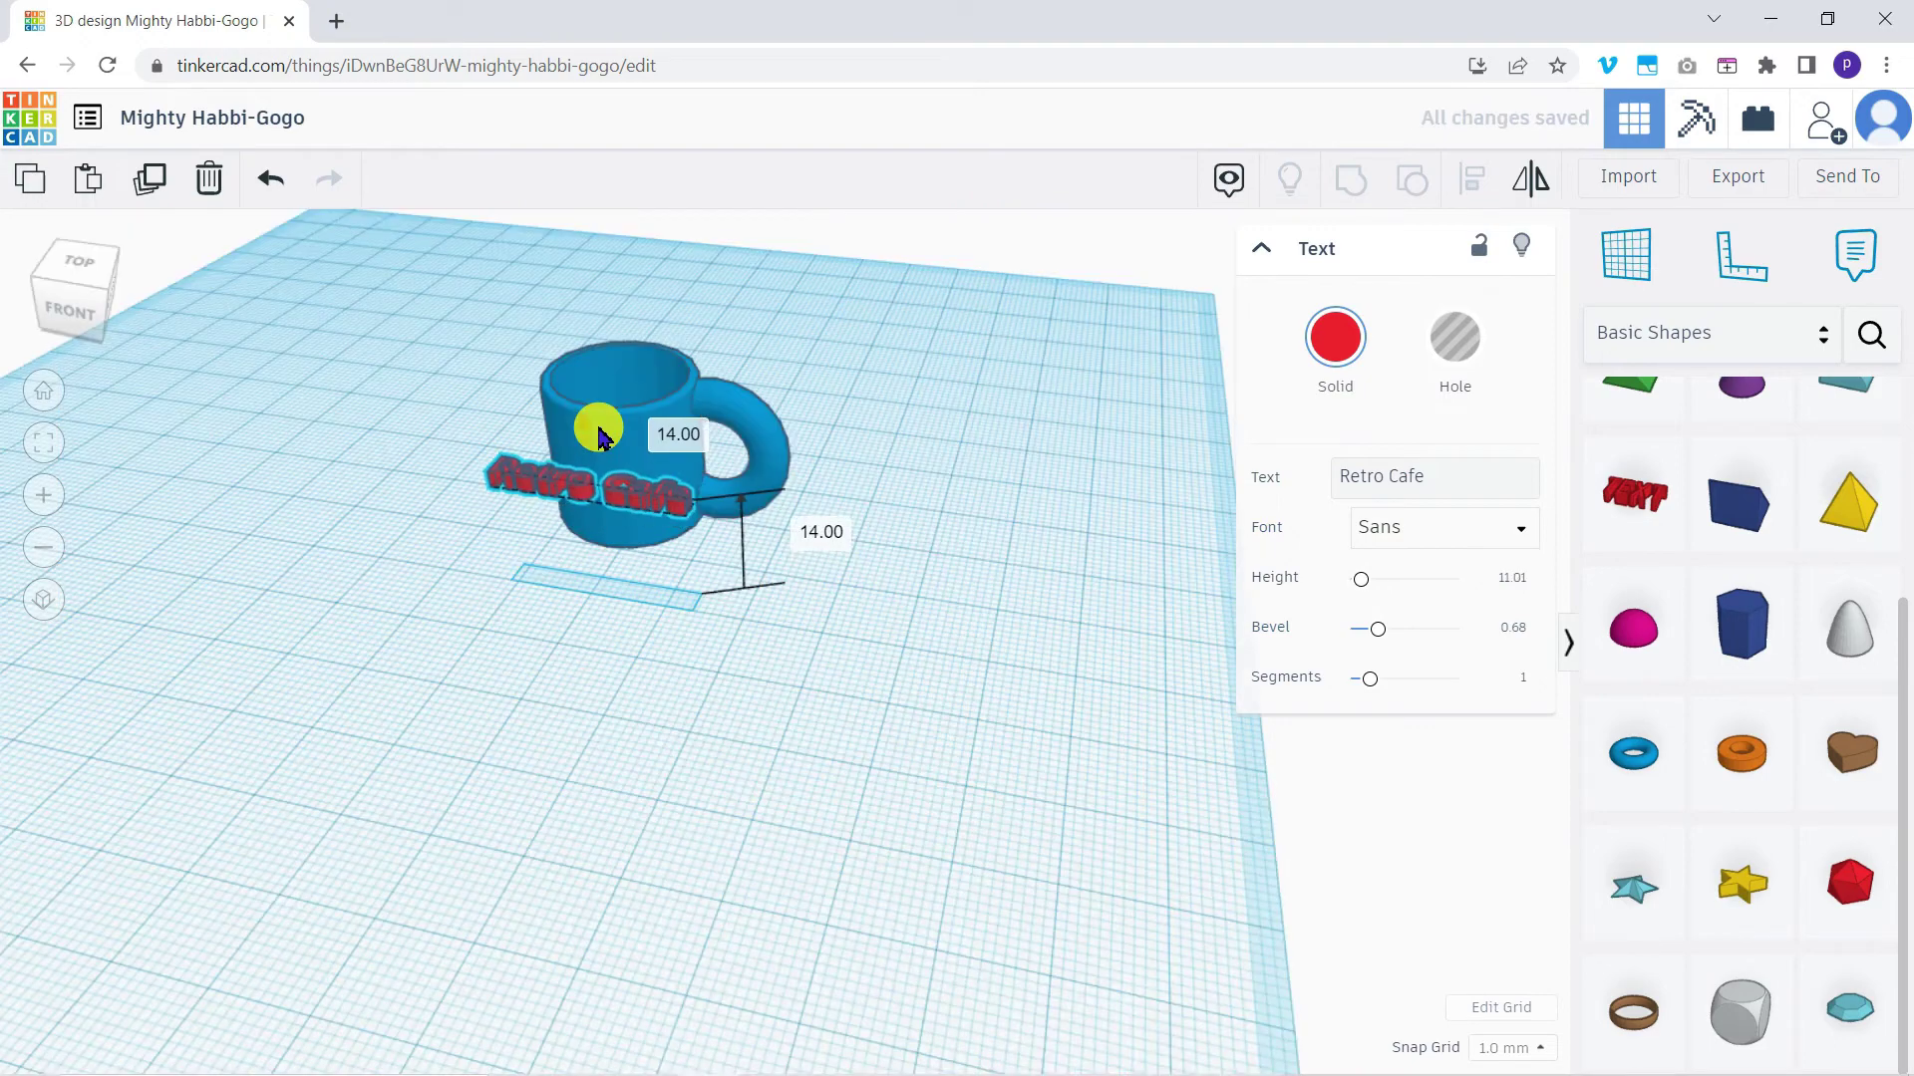
pyautogui.scroll(5, 611, 445)
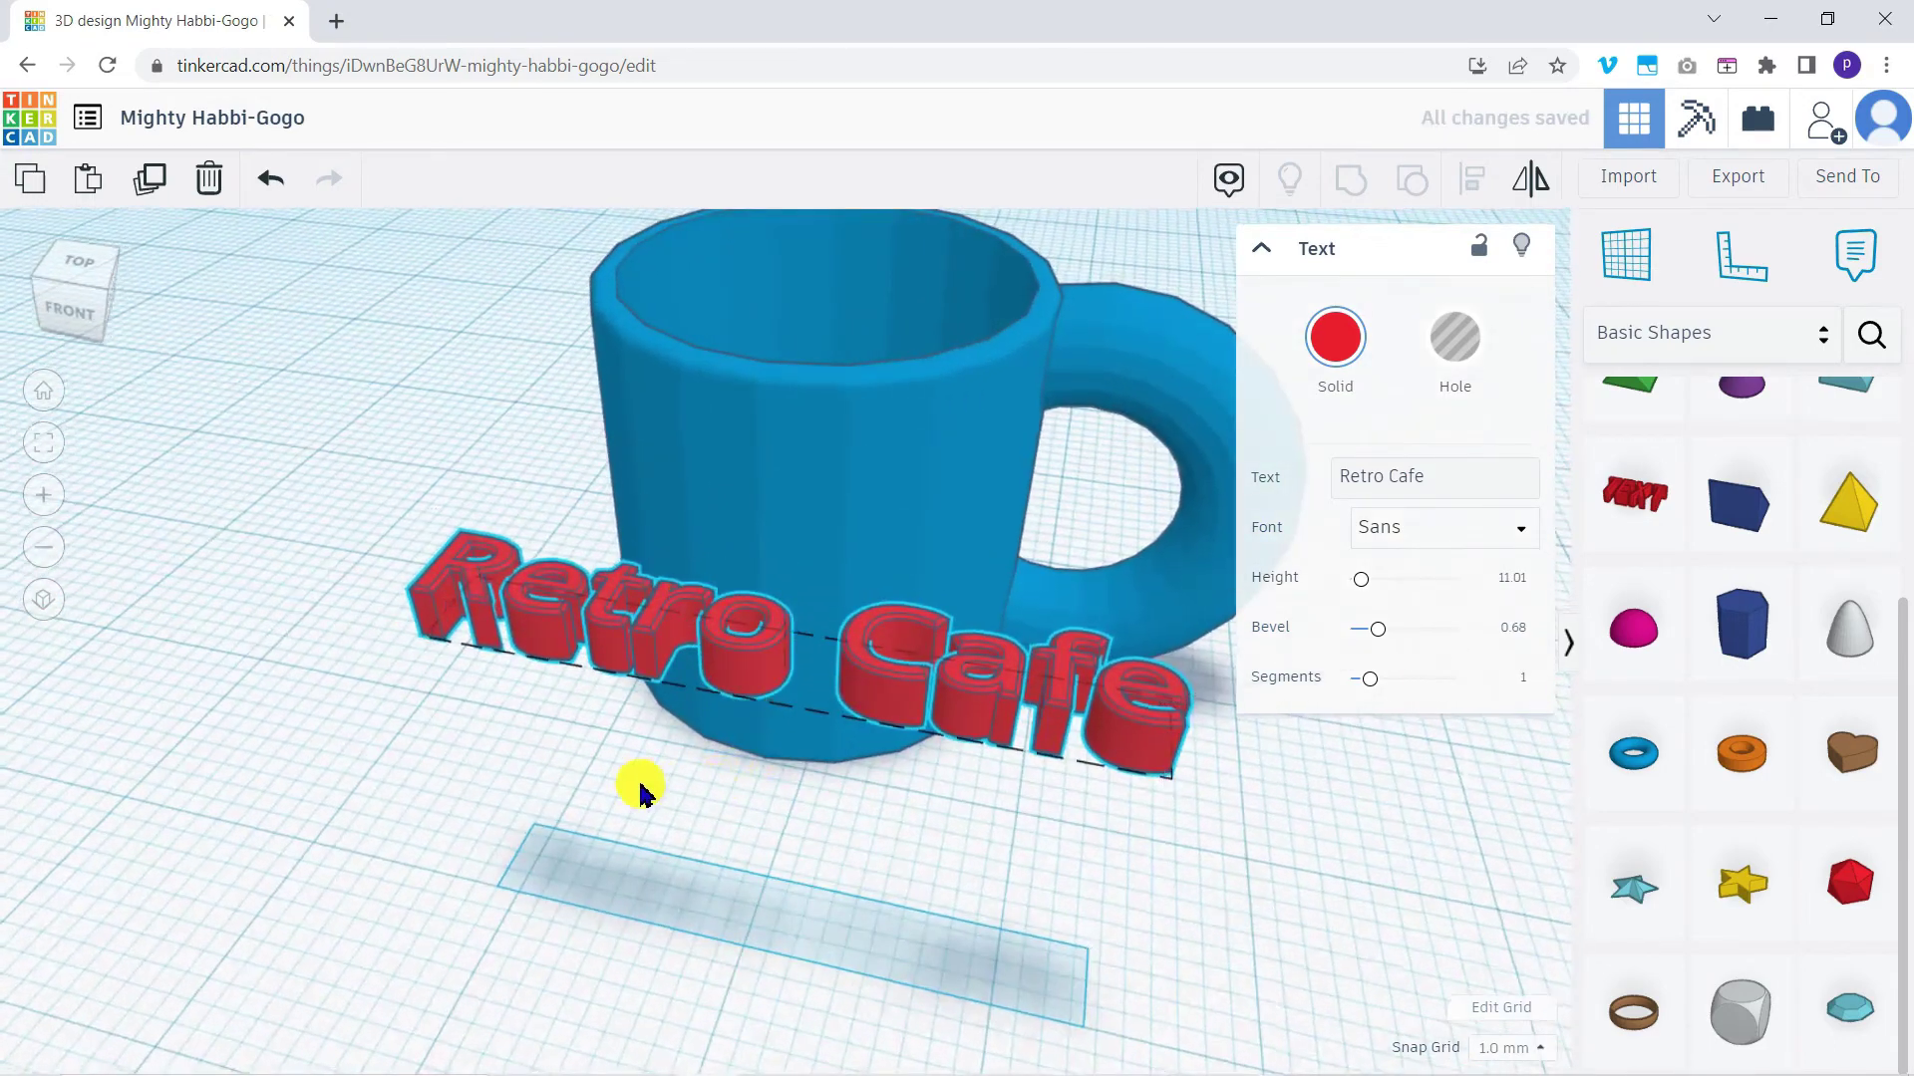
pyautogui.scroll(2, 697, 784)
pyautogui.moveTo(726, 783); pyautogui.dragTo(1415, 147, button='right')
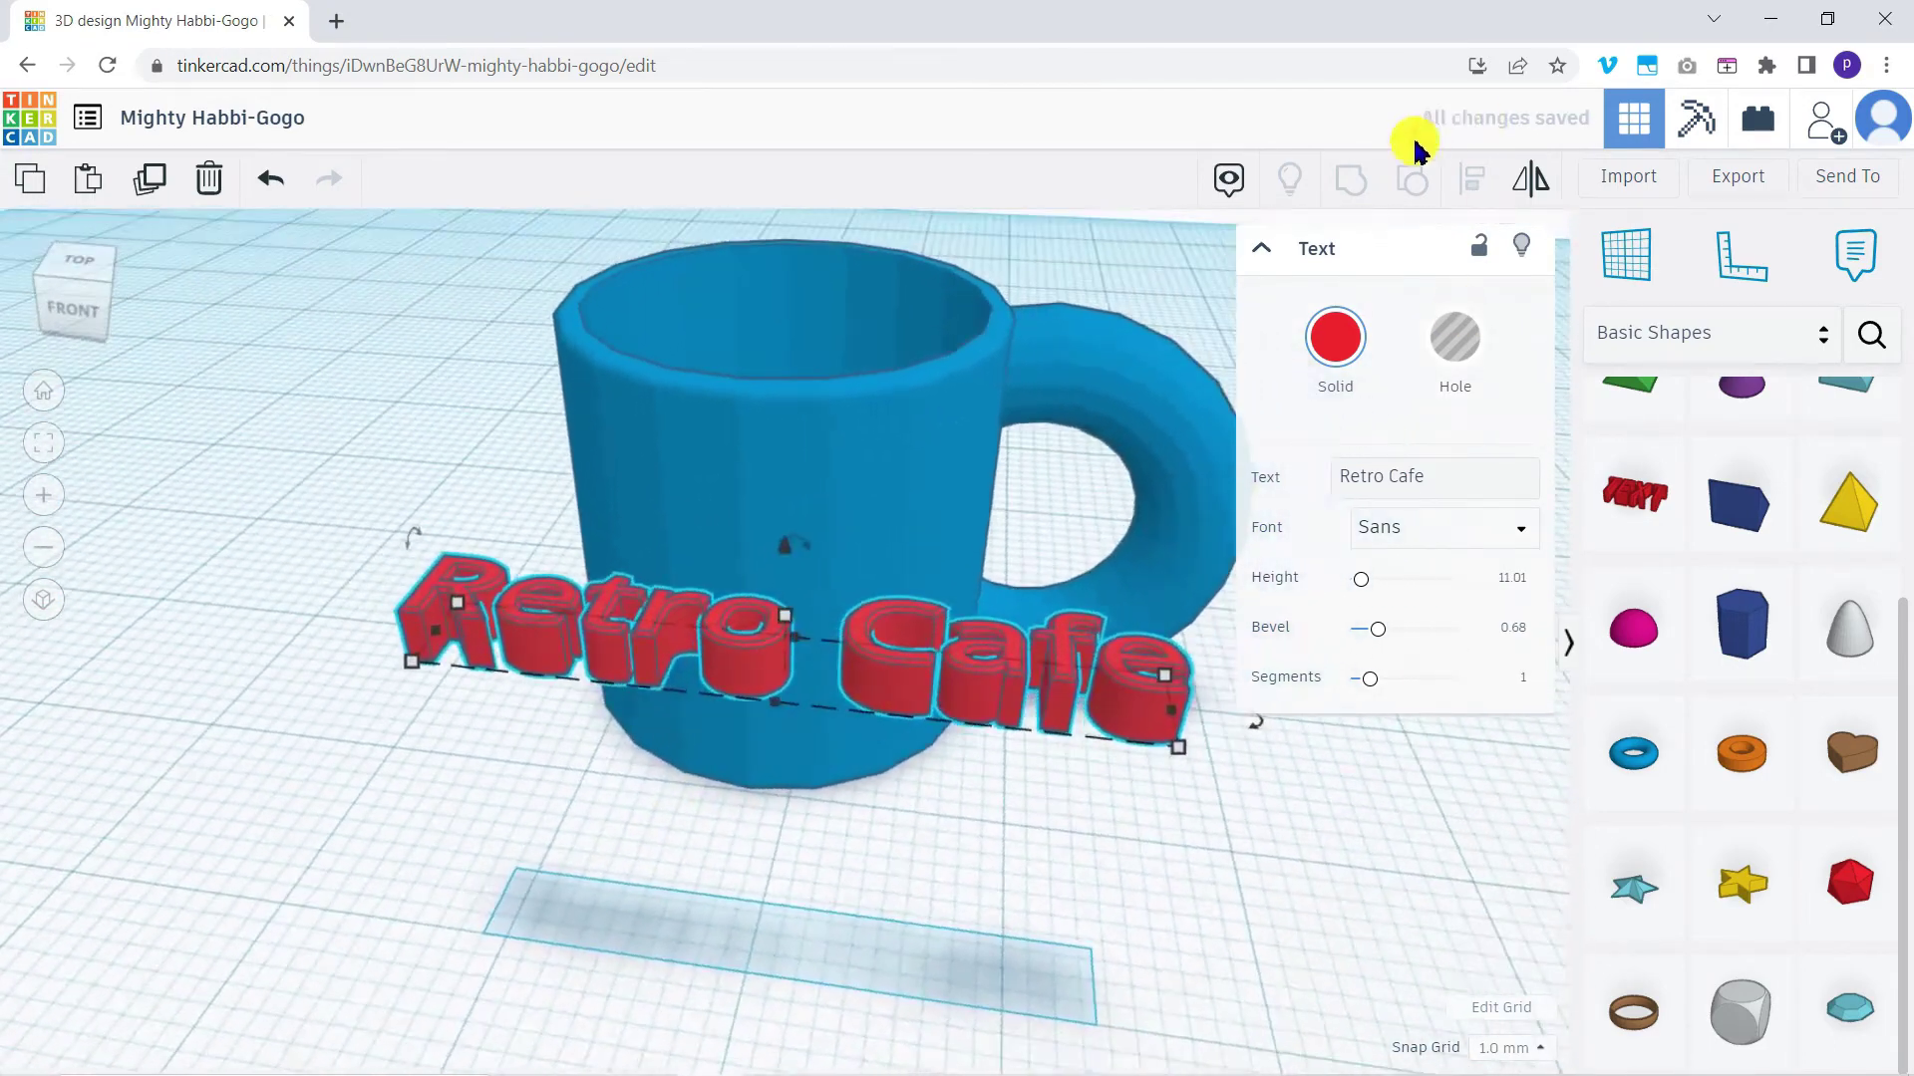
# Rotate the Retro Cafe text 90° upright and lower it to elevation 16.20 against the mug.
pyautogui.click(1263, 251)
pyautogui.moveTo(745, 643); pyautogui.dragTo(791, 854)
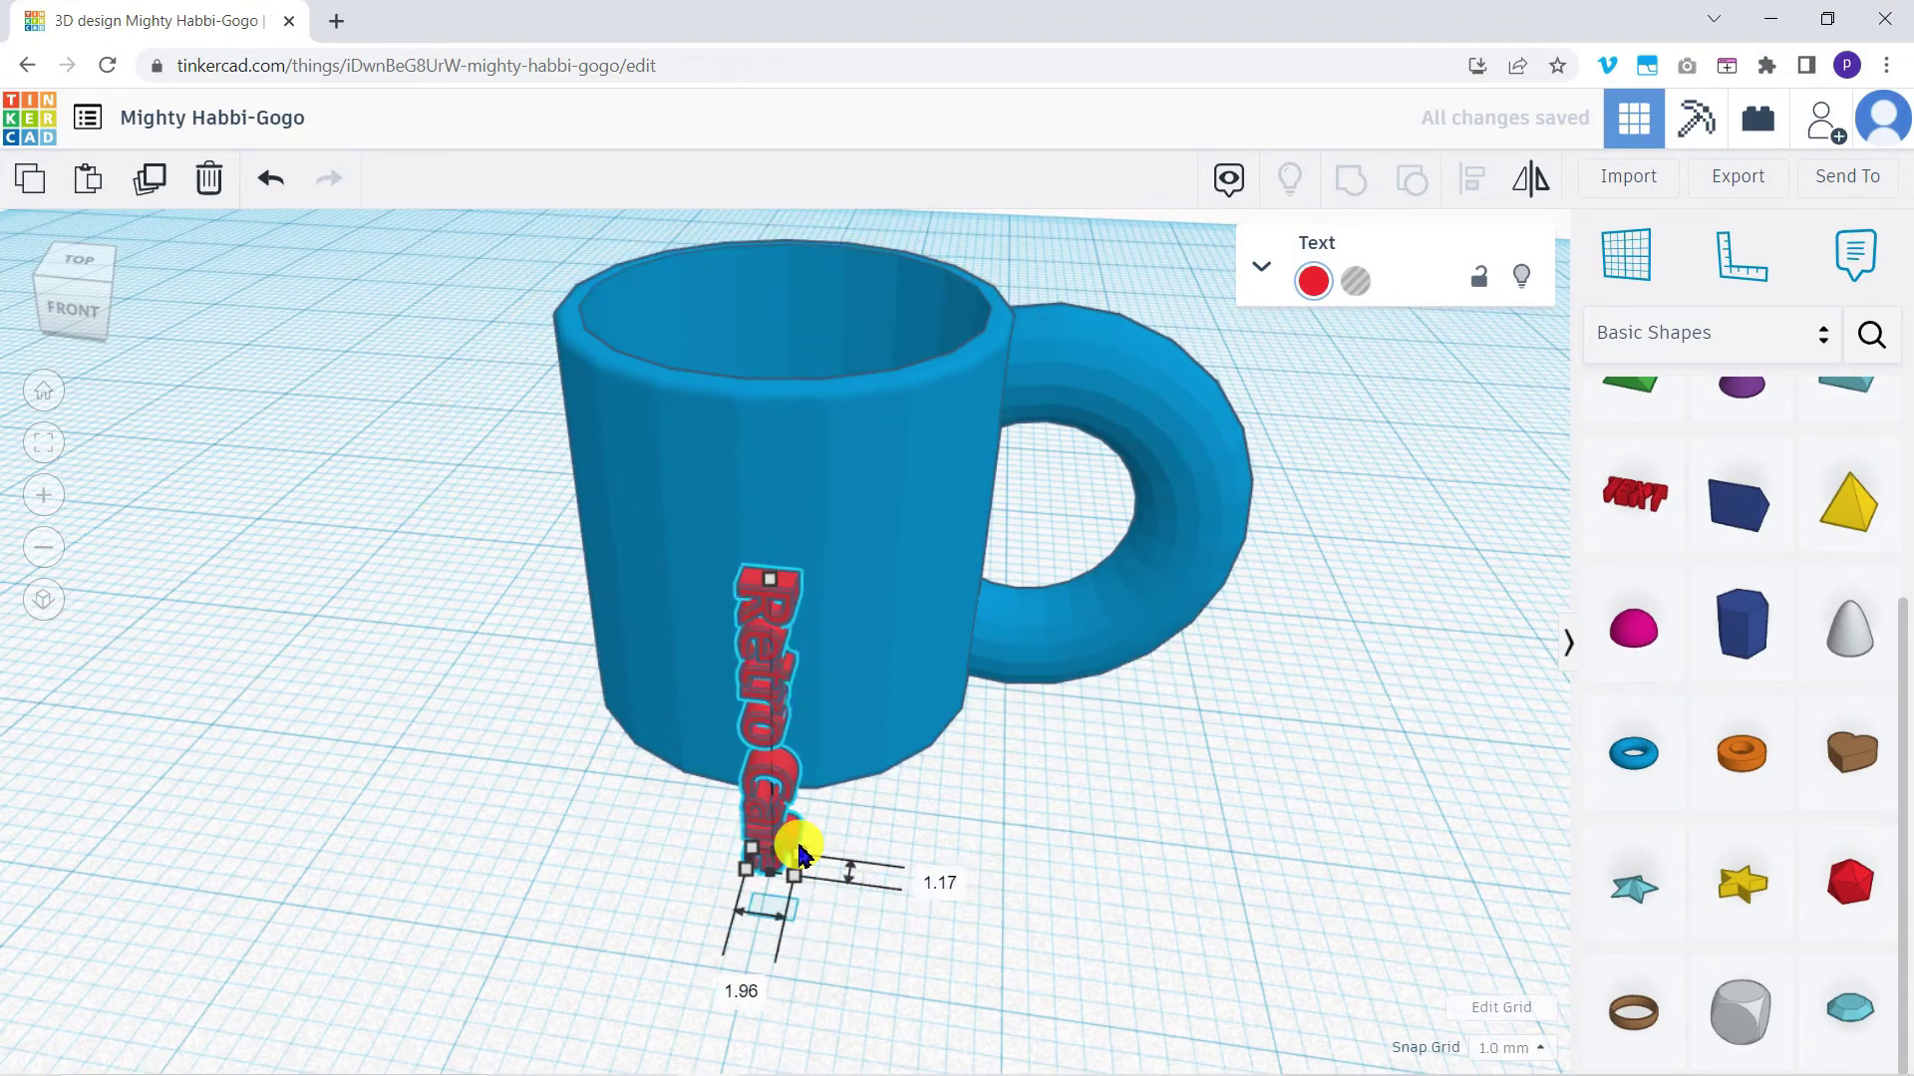
pyautogui.moveTo(696, 684); pyautogui.dragTo(842, 586, button='right')
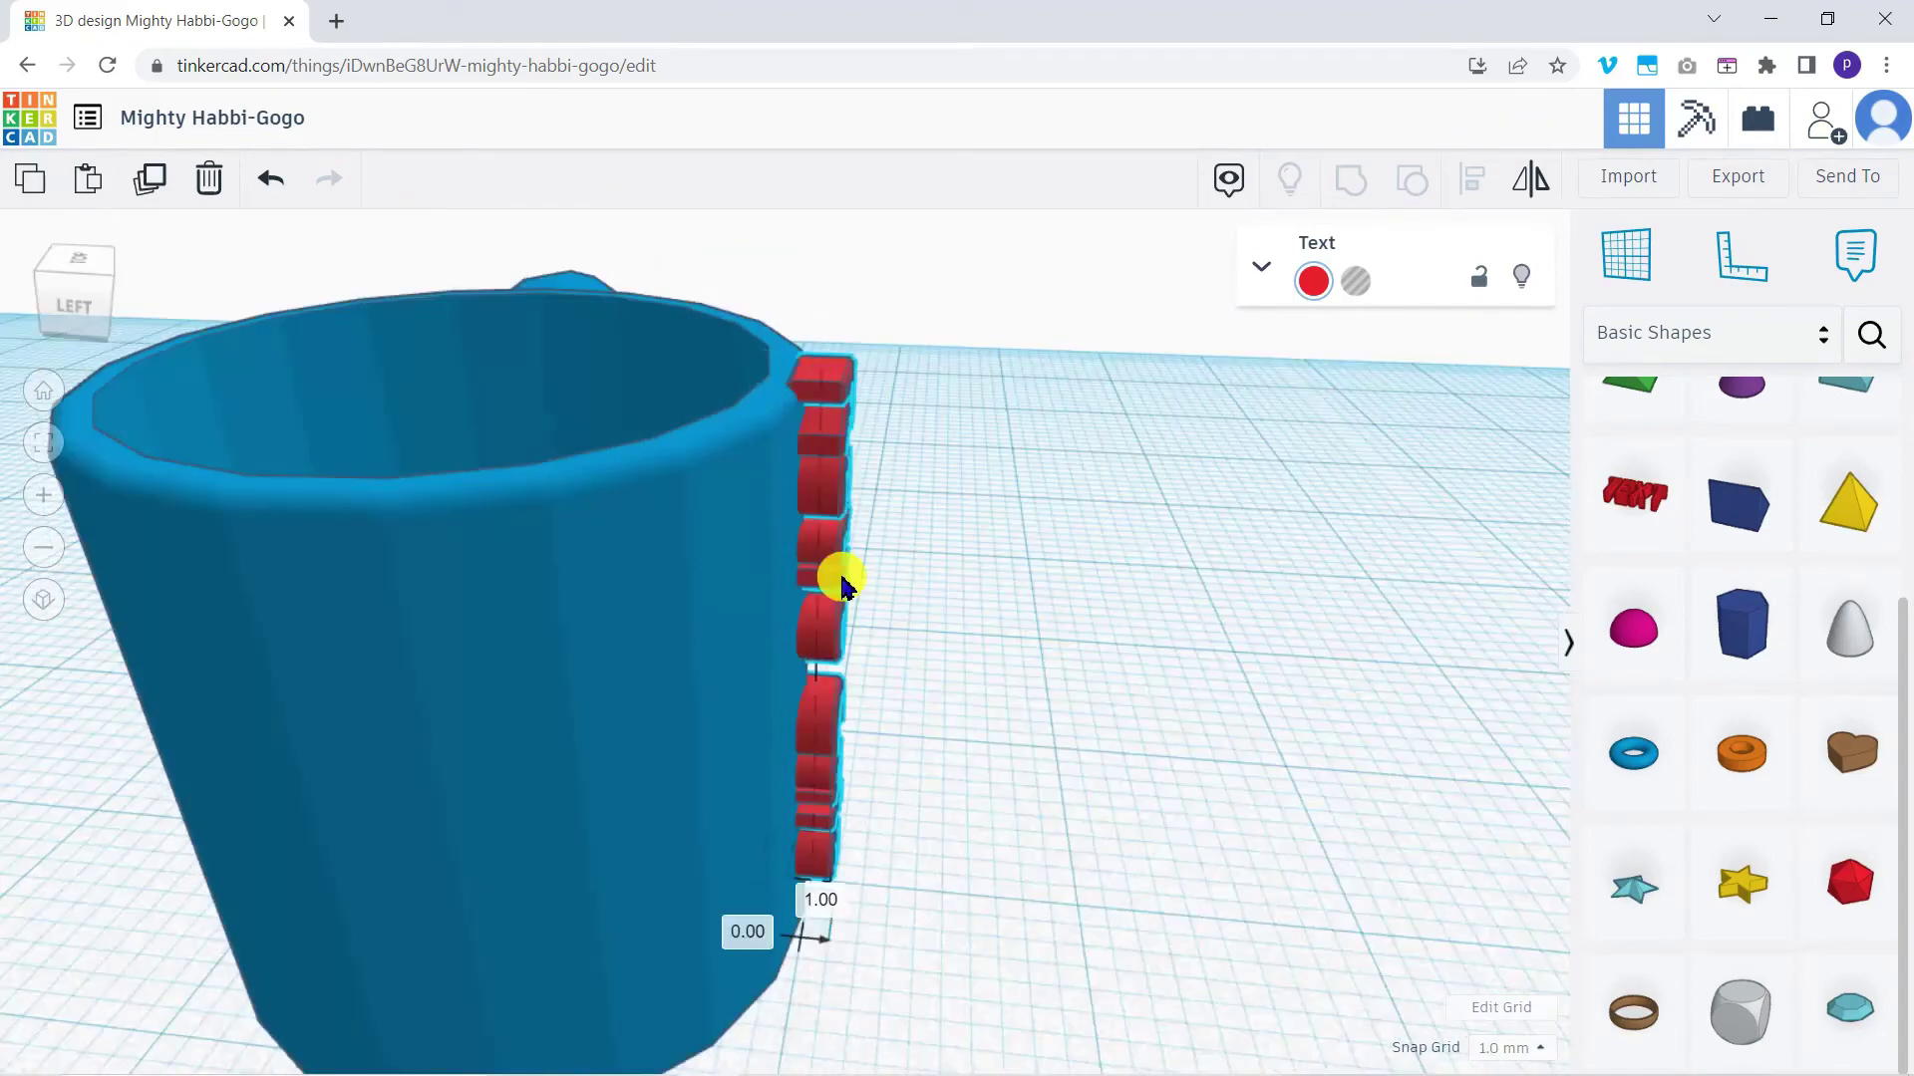
pyautogui.moveTo(824, 329); pyautogui.dragTo(811, 458)
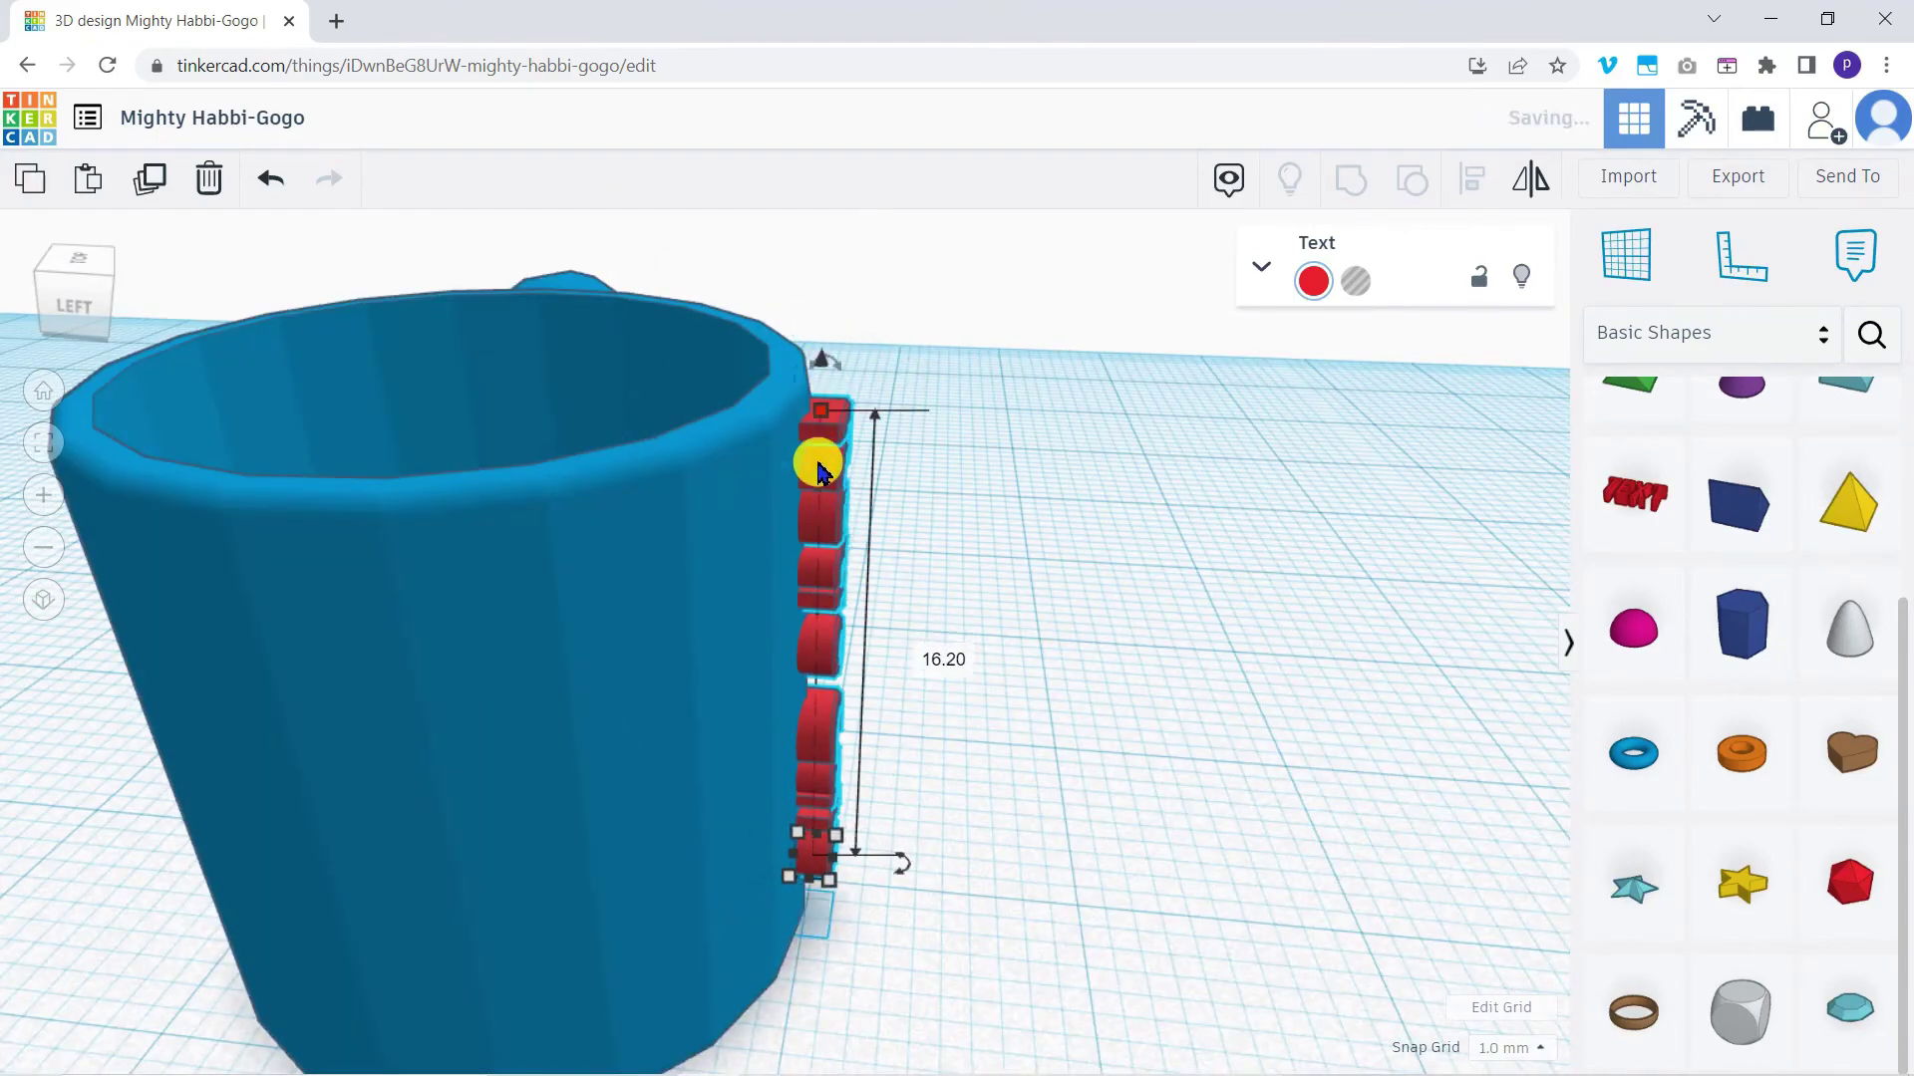
pyautogui.moveTo(812, 457); pyautogui.dragTo(465, 608, button='right')
pyautogui.moveTo(795, 359); pyautogui.dragTo(529, 670, button='right')
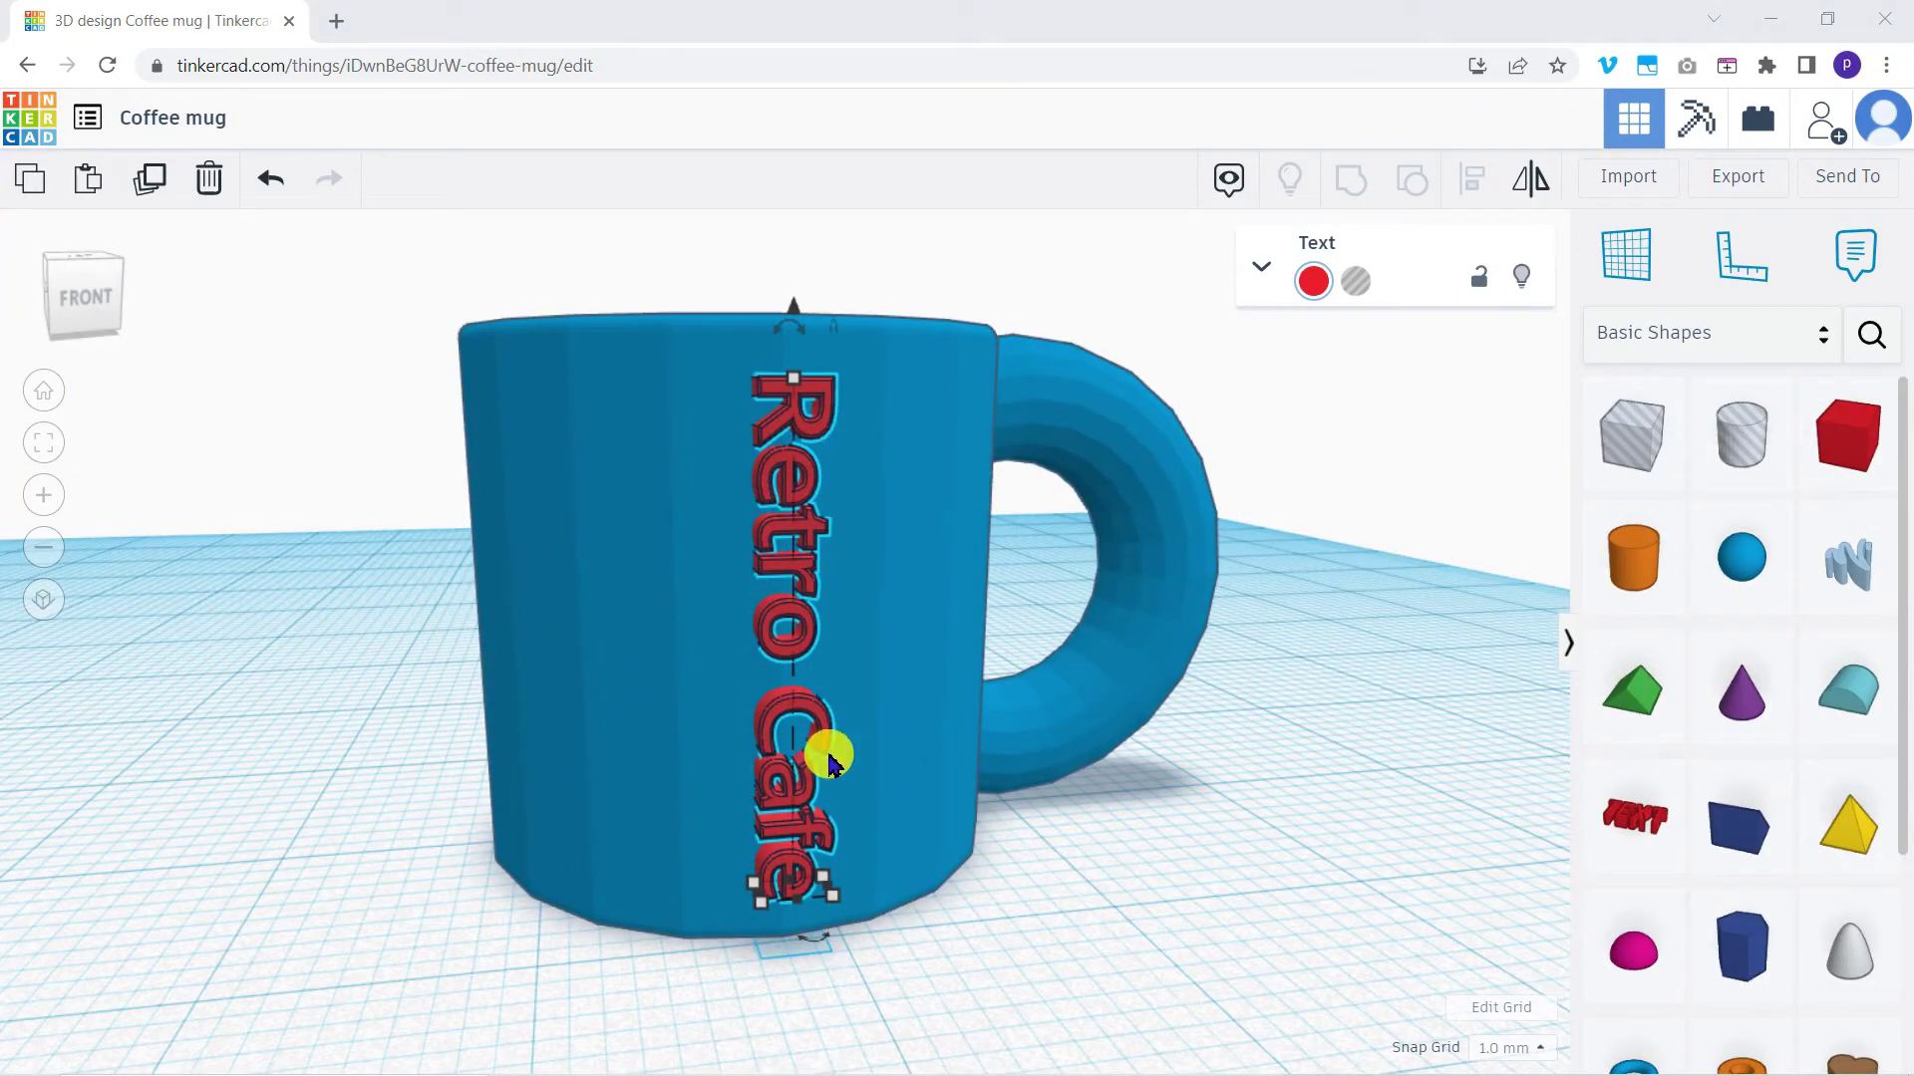
# Group the mug body with the 'Retro Cafe' text so the lettering becomes blue raised relief.
pyautogui.click(688, 687)
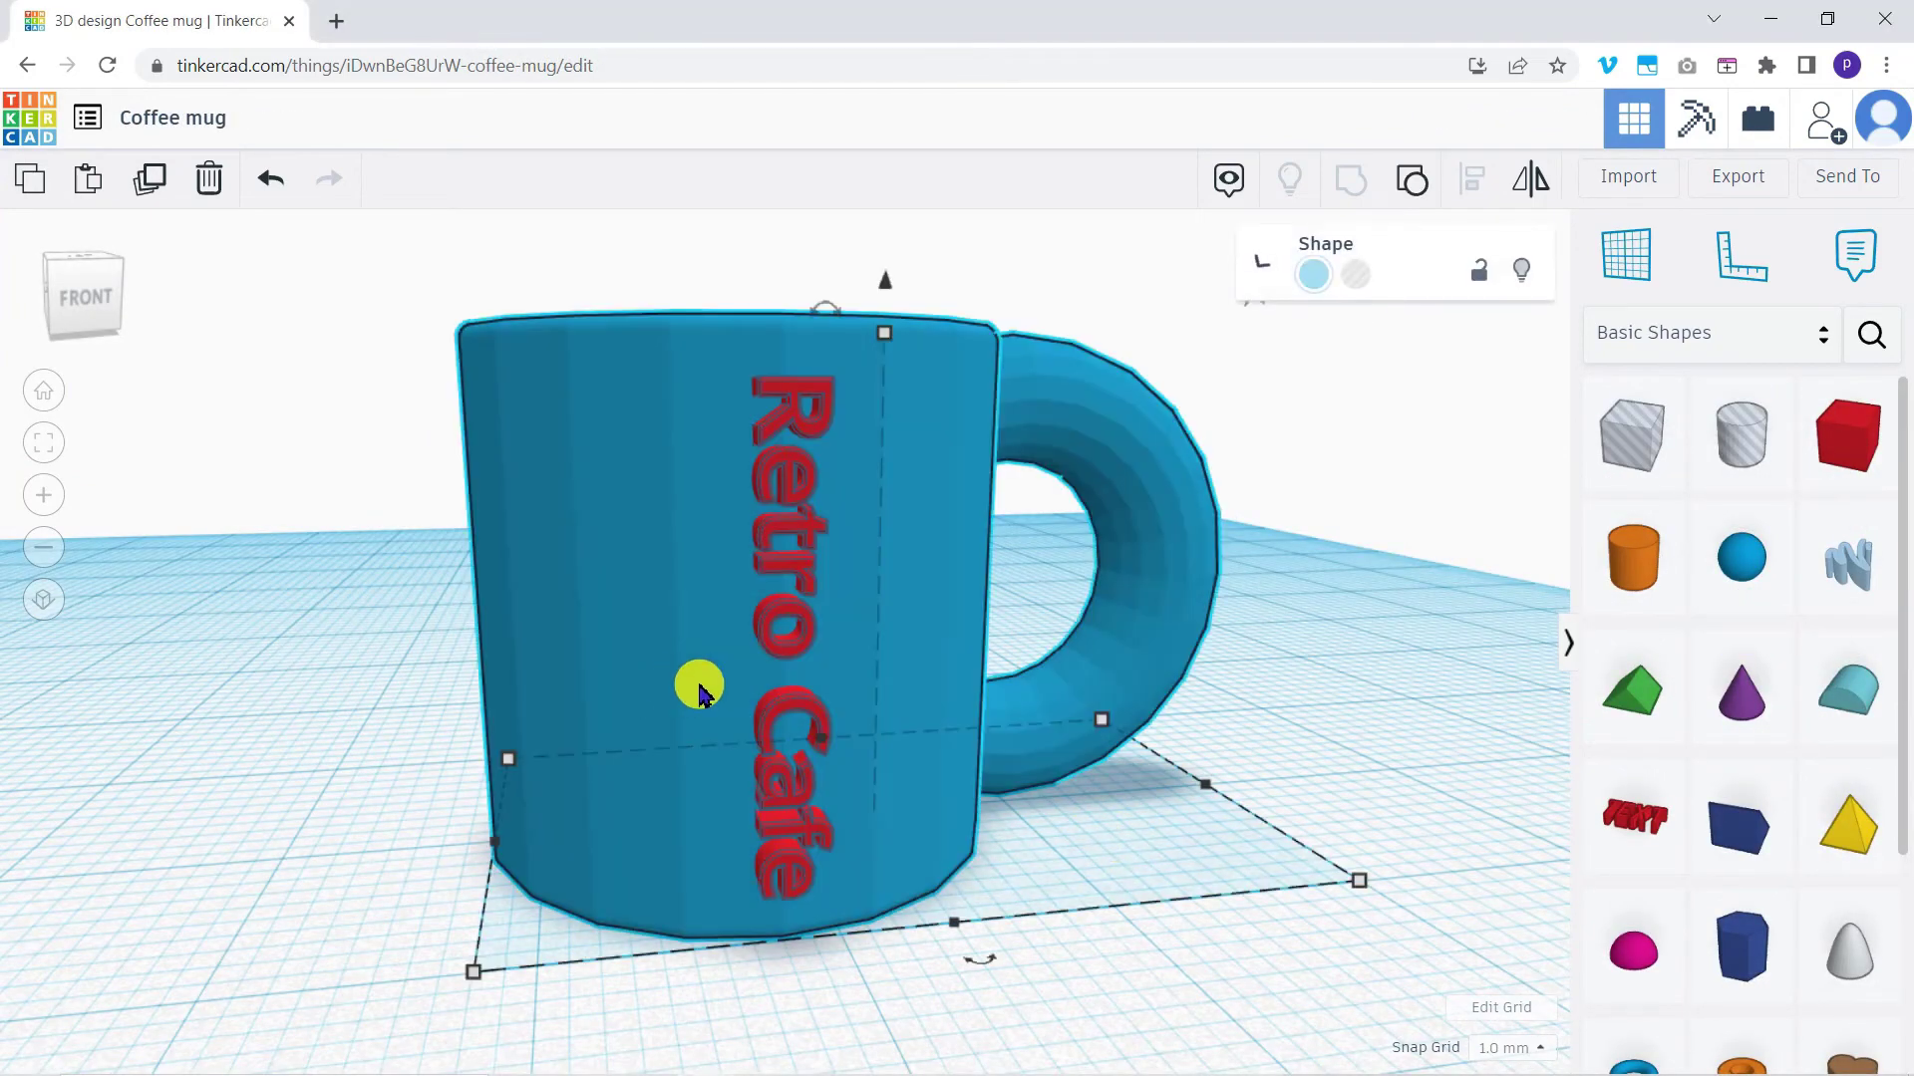
pyautogui.keyDown('shift'); pyautogui.click(784, 615); pyautogui.keyUp('shift')
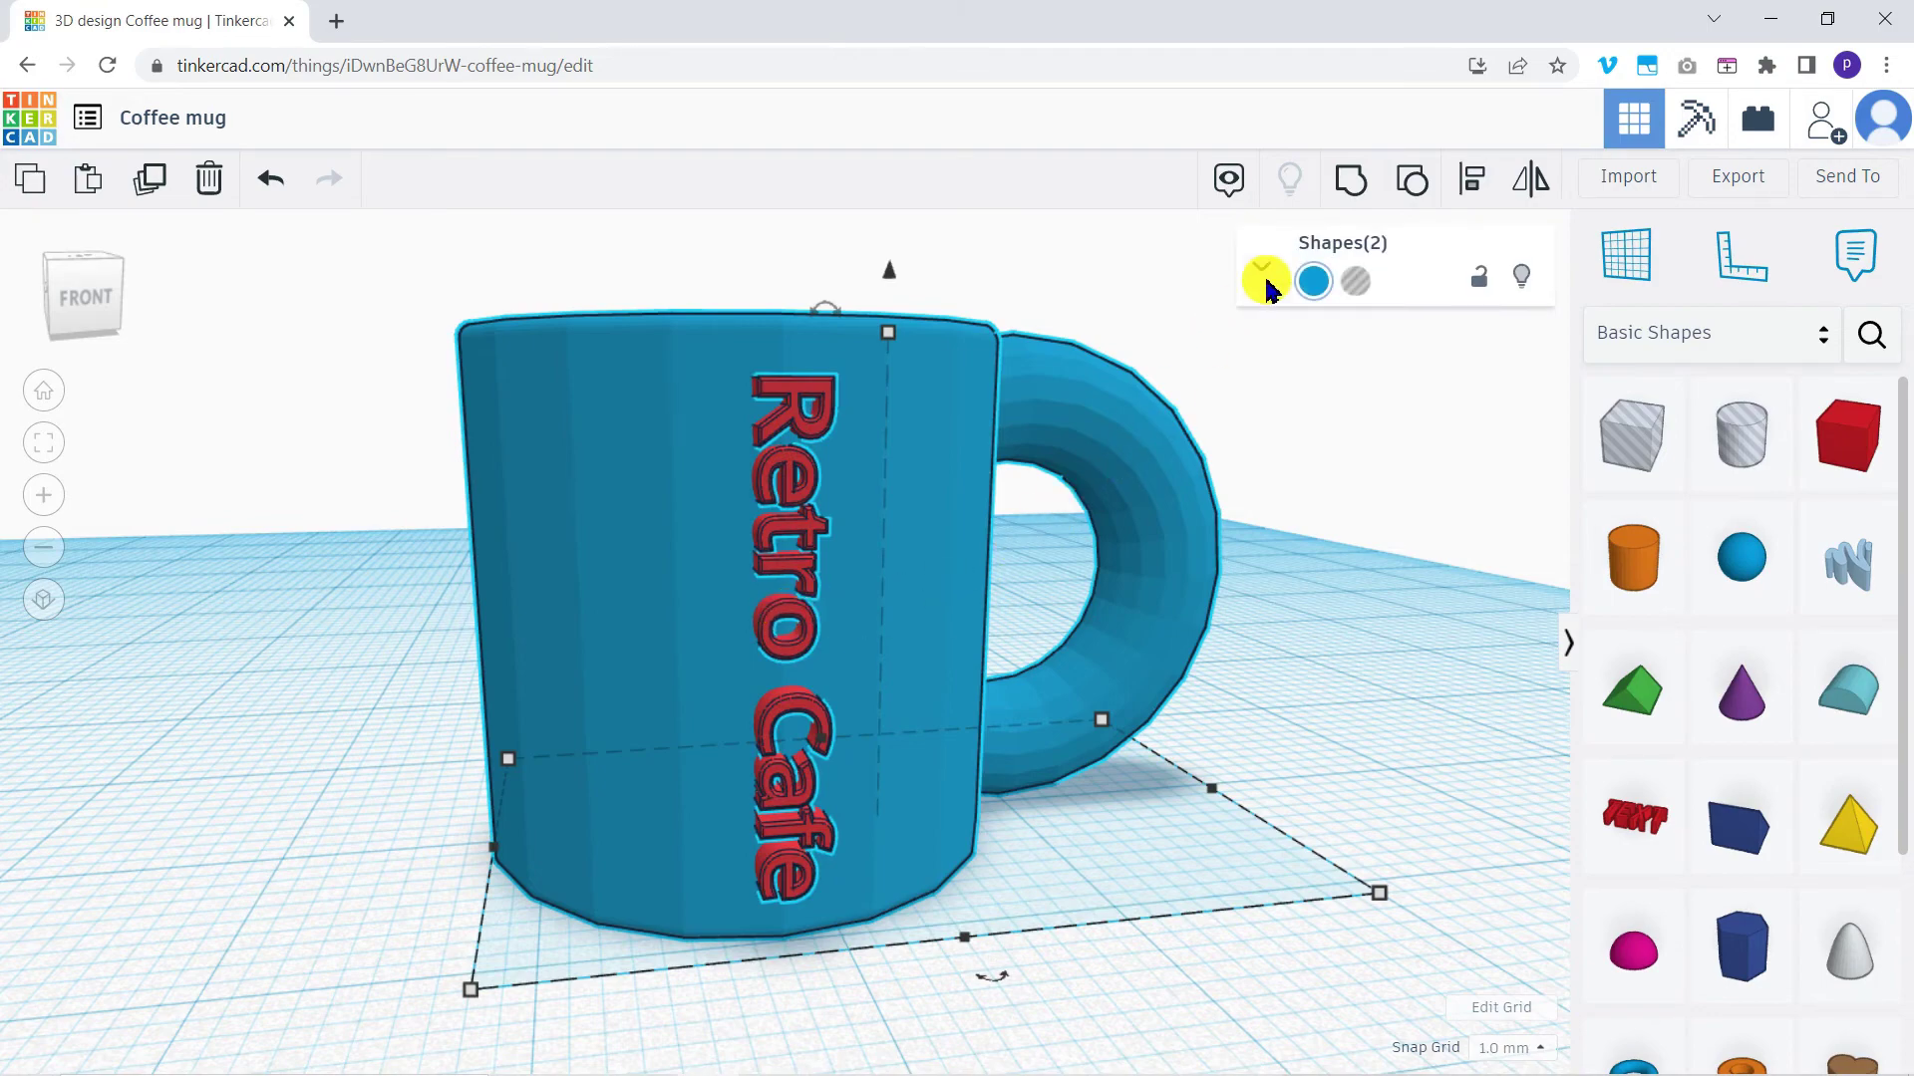
pyautogui.click(1374, 185)
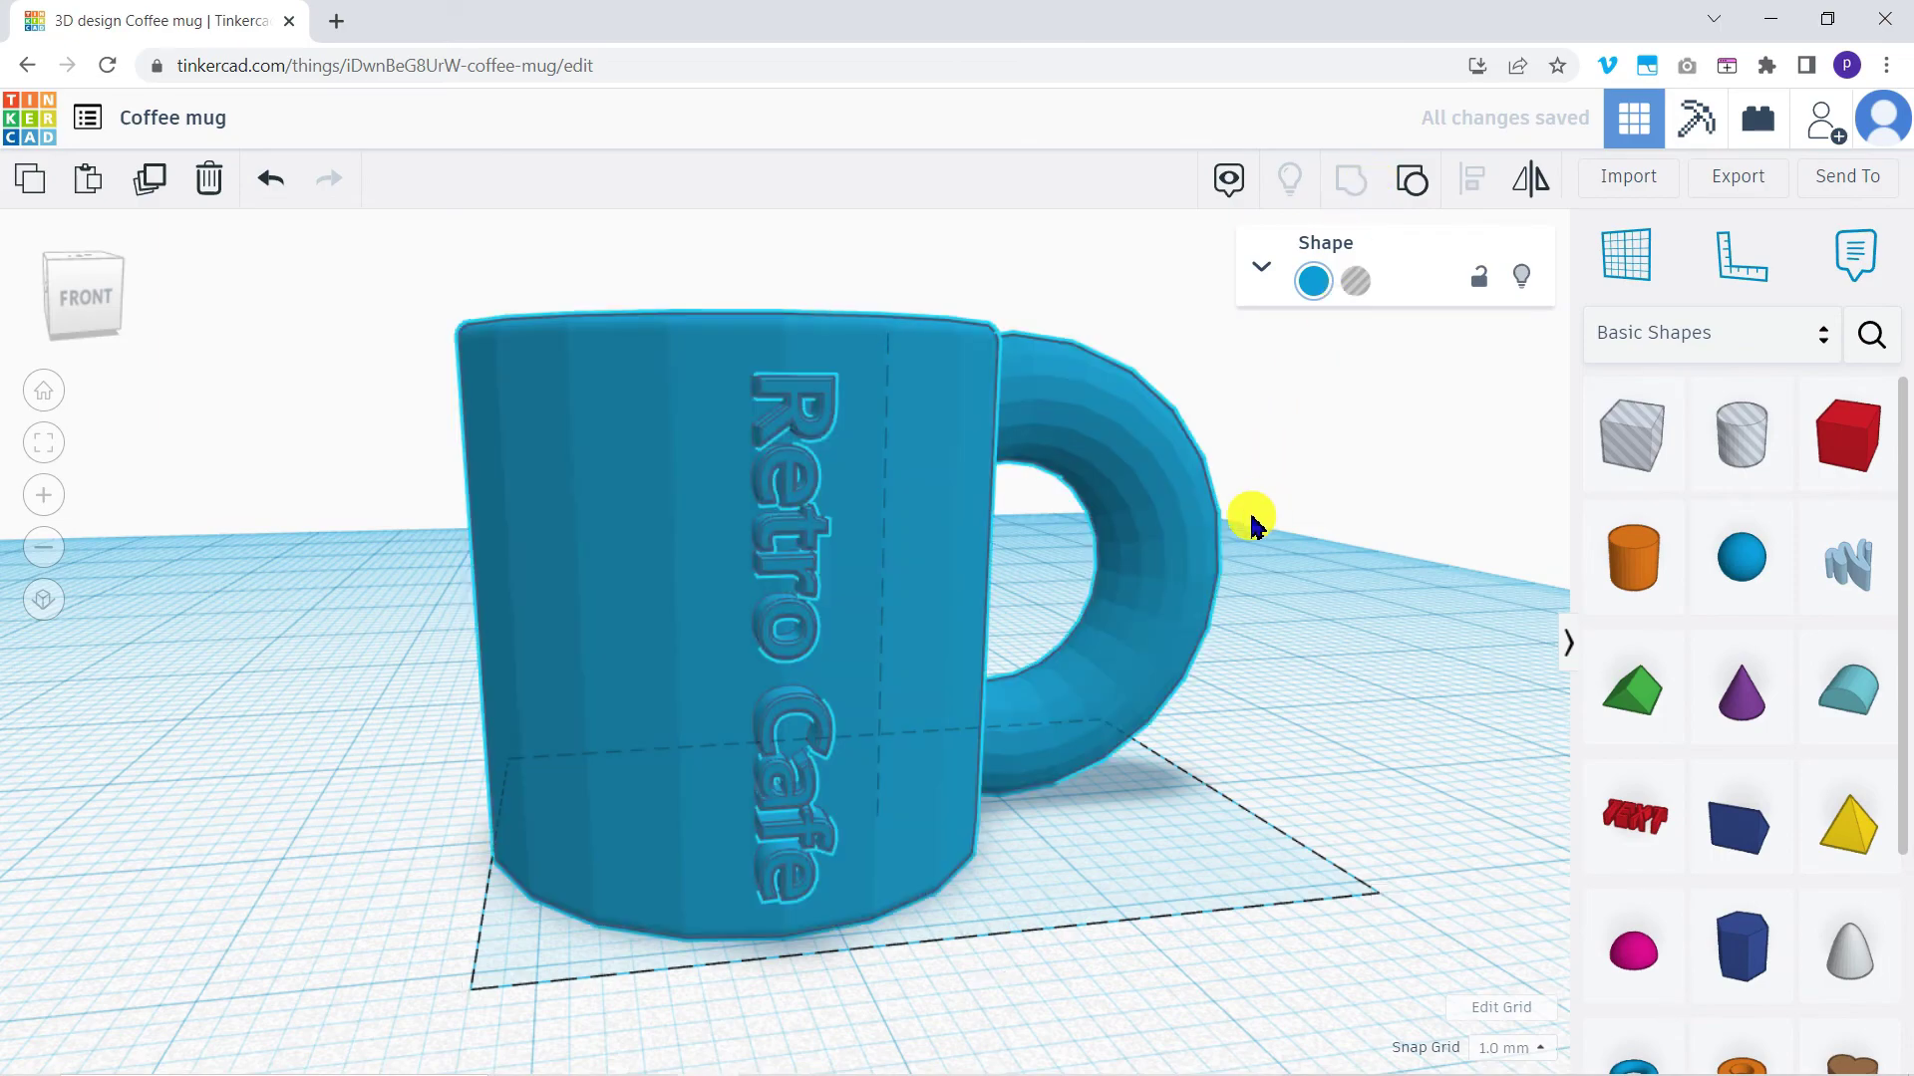
pyautogui.moveTo(1252, 523)
pyautogui.mouseDown(button='right')
pyautogui.moveTo(1123, 585)
pyautogui.moveTo(1273, 542)
pyautogui.moveTo(1368, 485)
pyautogui.moveTo(1110, 521)
pyautogui.moveTo(1107, 548)
pyautogui.moveTo(1141, 573)
pyautogui.moveTo(1273, 496)
pyautogui.mouseUp(button='right')
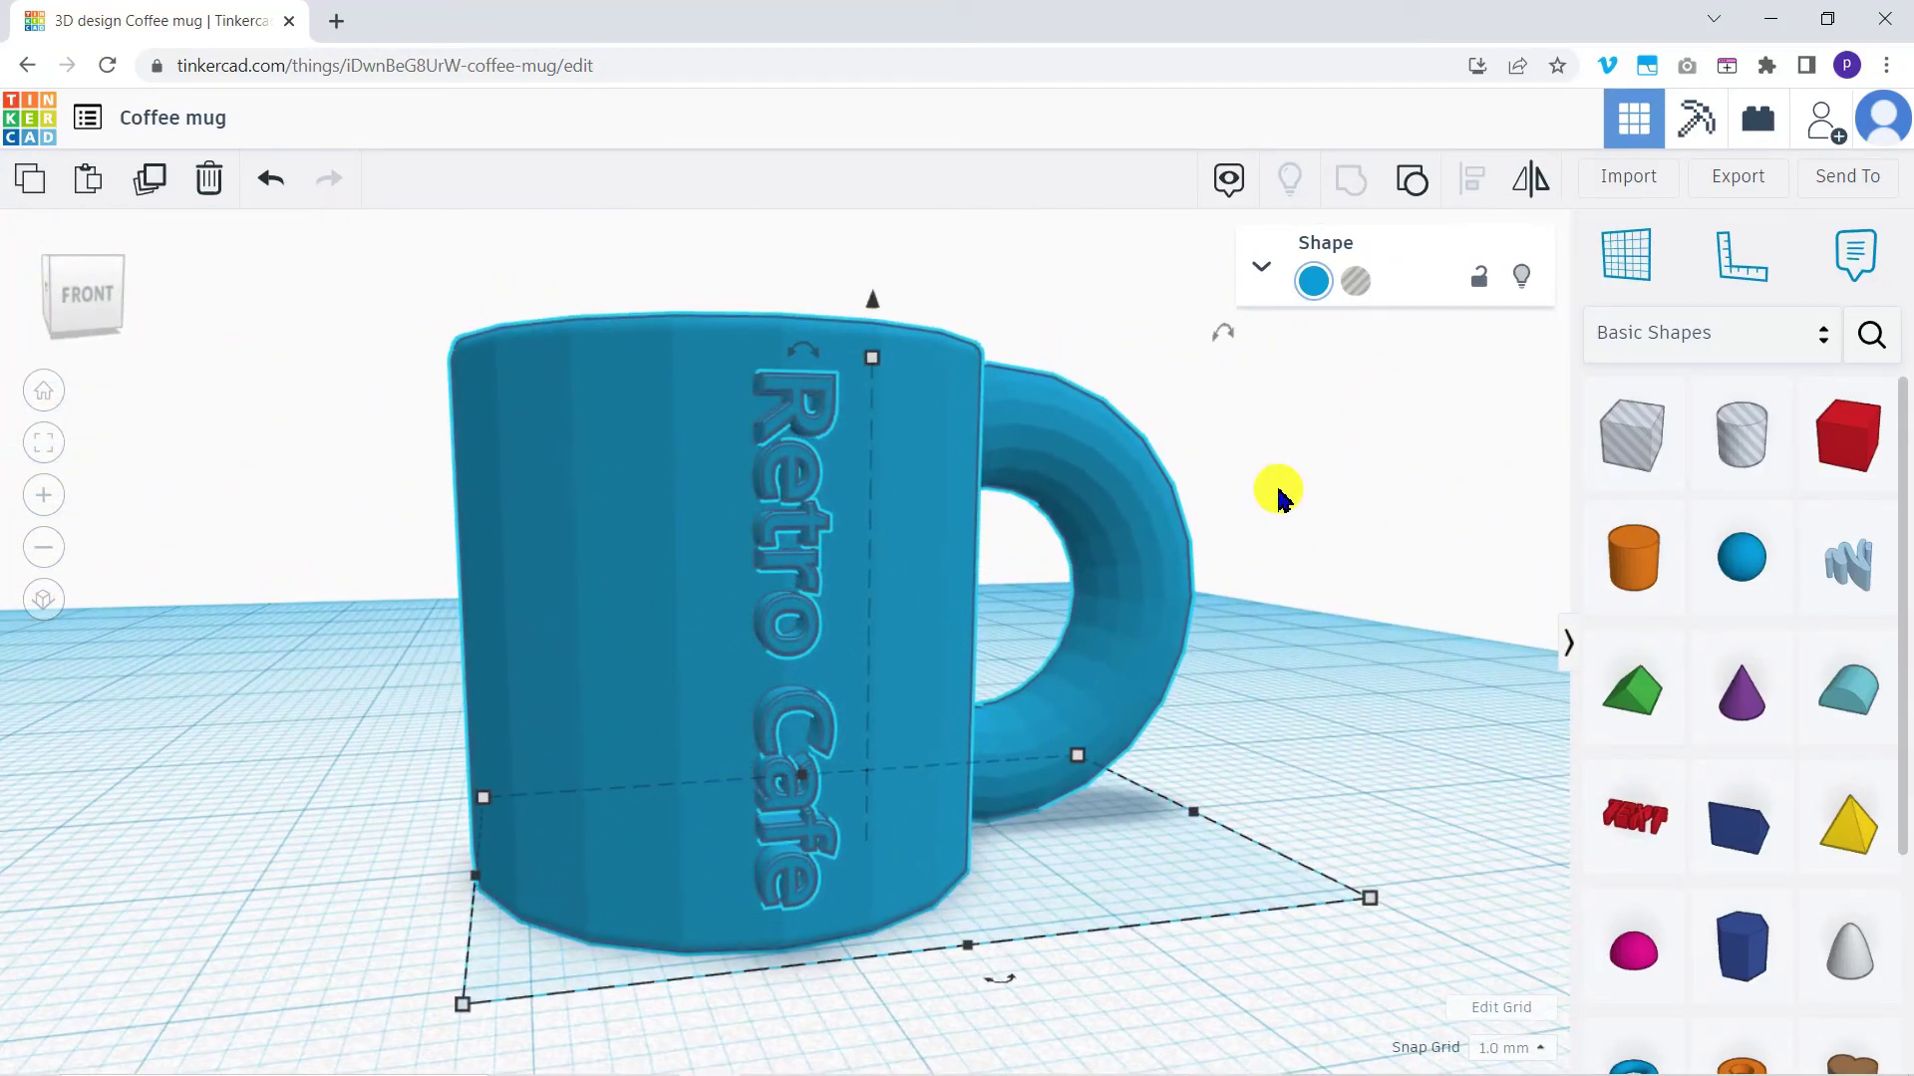